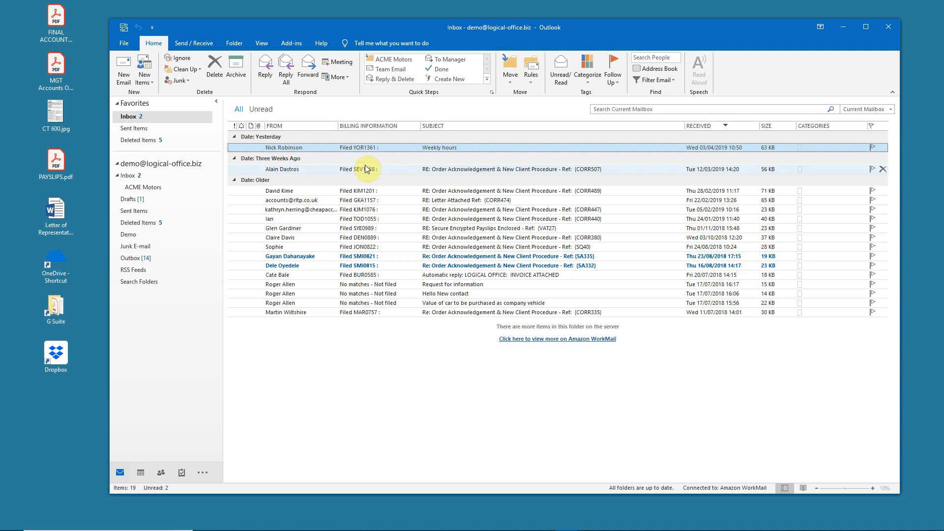
Switch from the Outlook inbox to Logical Office Evolution and sign in with the user code and account password
shift+click(370, 268)
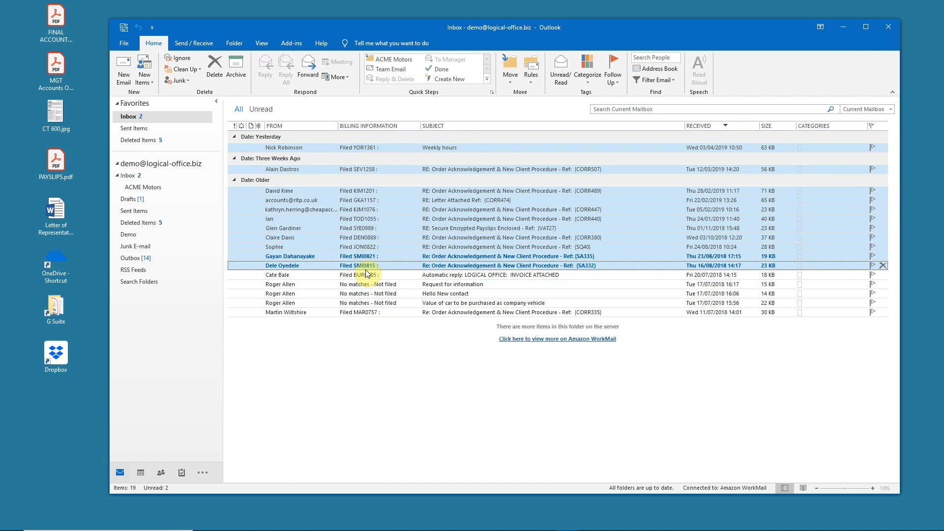
click(839, 26)
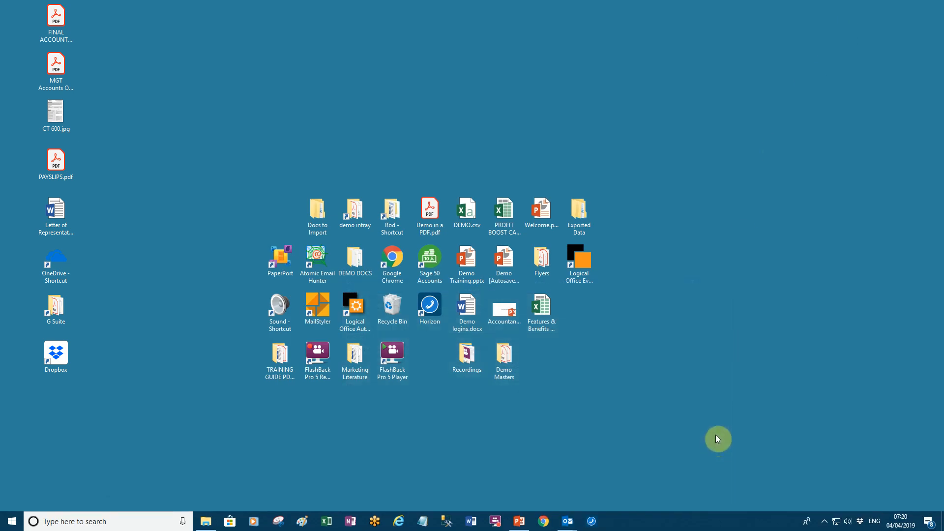
double_click(582, 264)
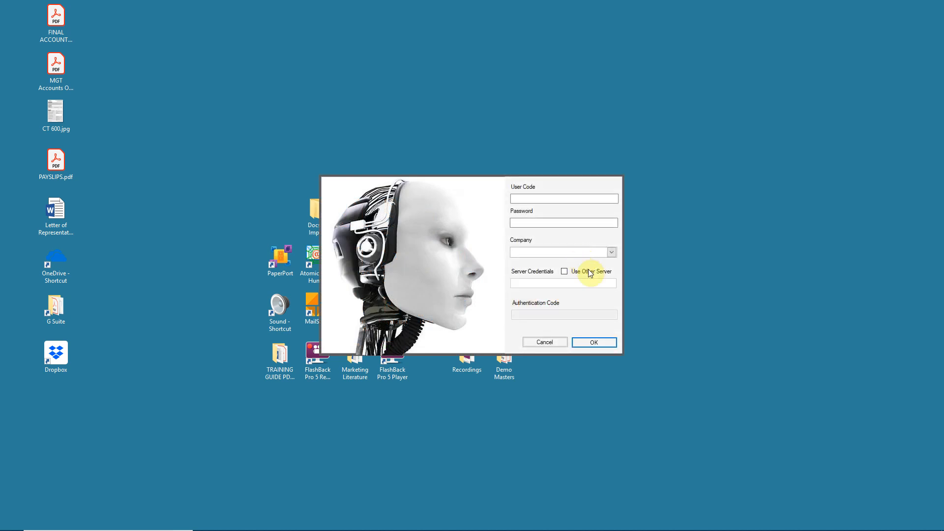
click(519, 200)
text(ROD)
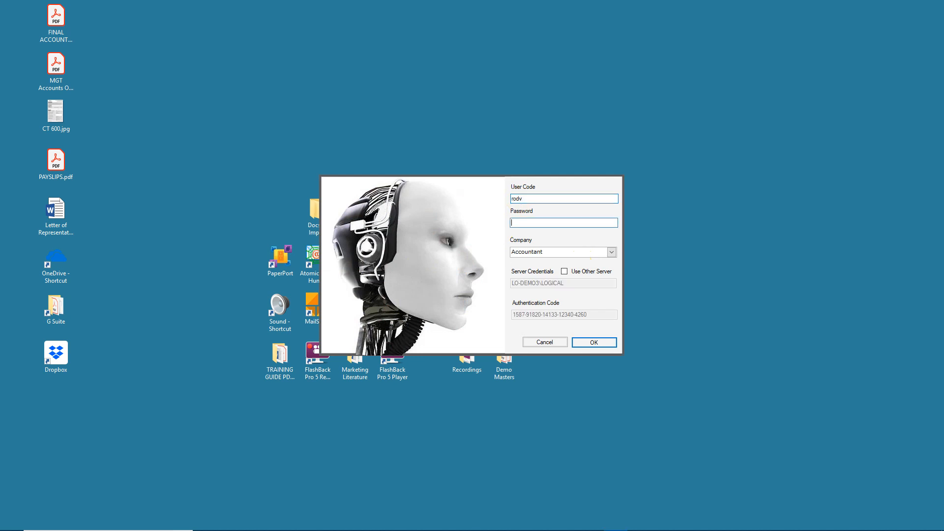
key(Return)
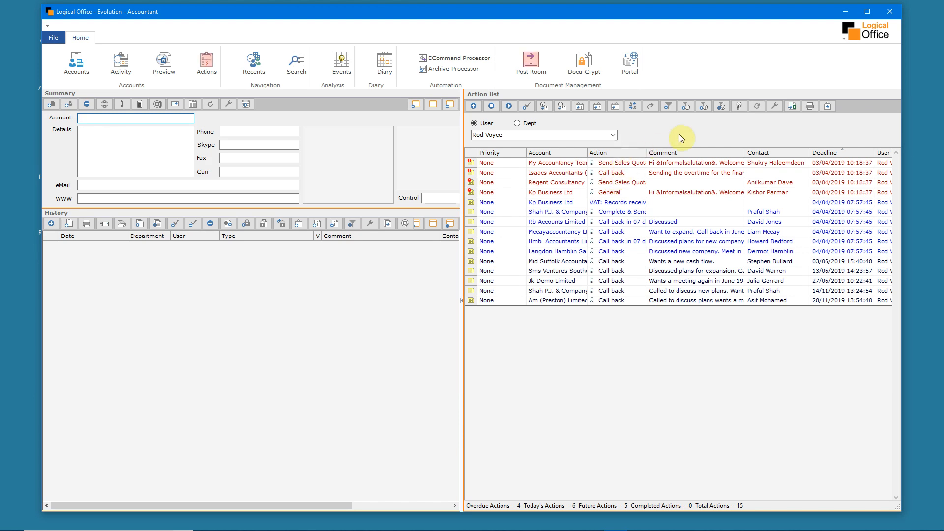
Add the event columns to the action list and widen its Action column while the list is temporarily expanded to full width
click(739, 106)
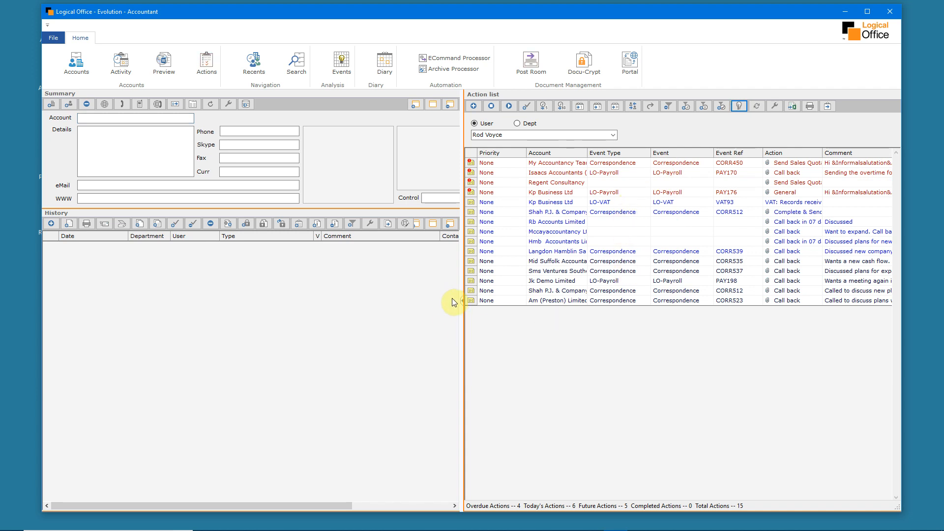
mouse_move(466, 305)
mouse_down()
mouse_move(340, 301)
mouse_move(428, 305)
mouse_move(480, 295)
mouse_up()
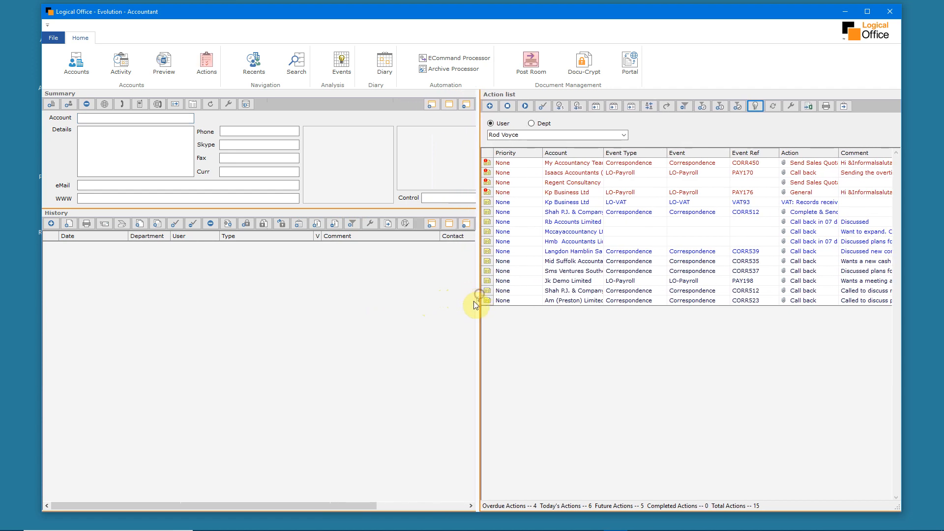
click(479, 301)
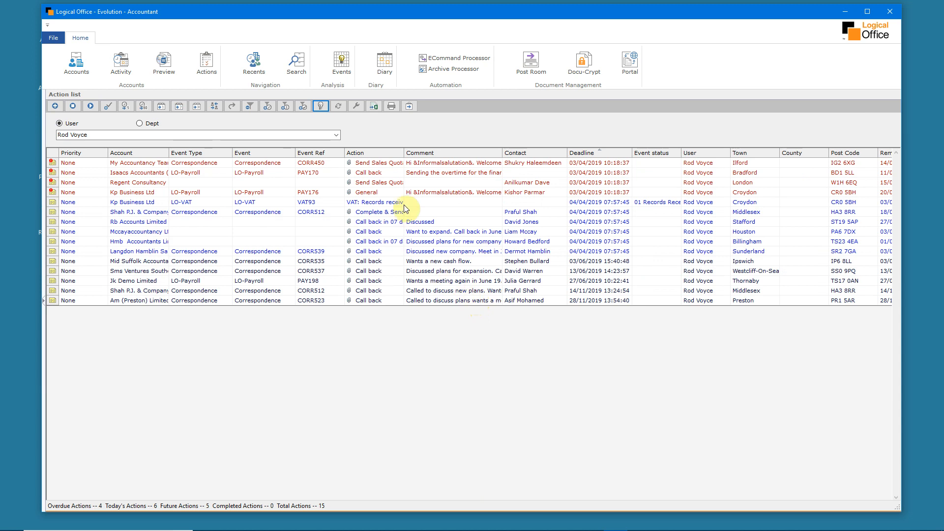
drag(404, 153, 432, 153)
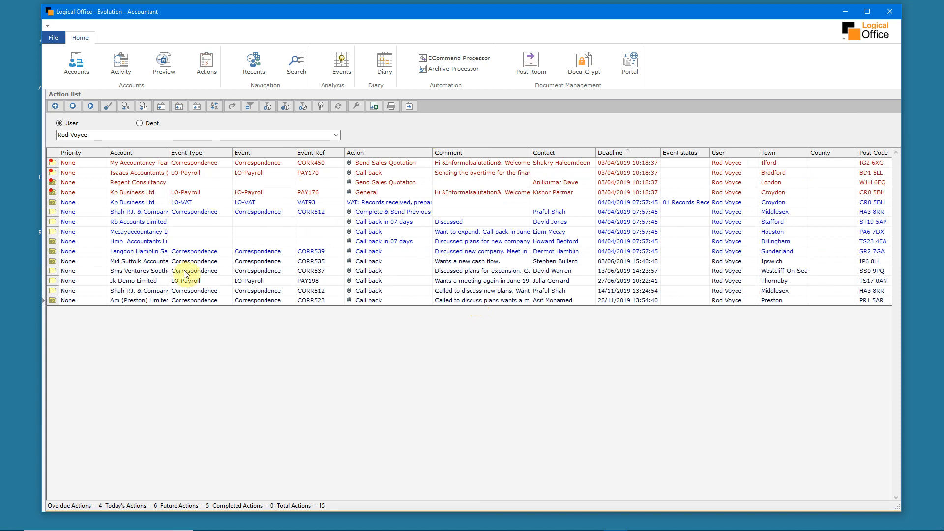
click(43, 301)
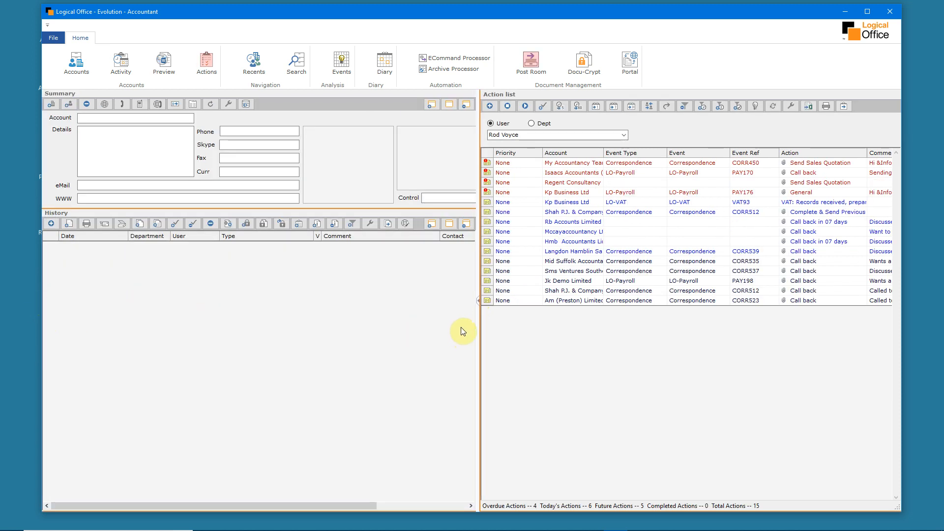
In the current user's action list, postpone the overdue Kp Business Ltd payroll action (PAY176) and the Complete & Send Previous action (CORR512)
click(624, 134)
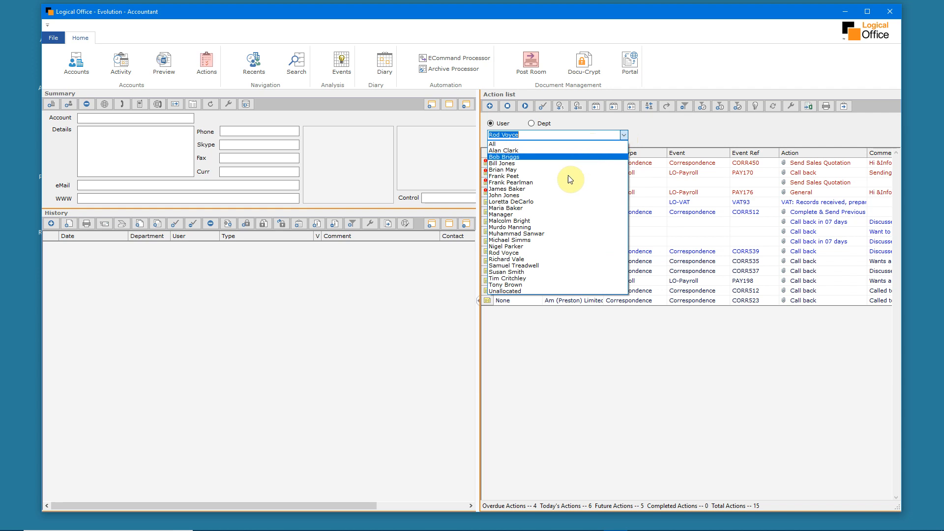
click(538, 253)
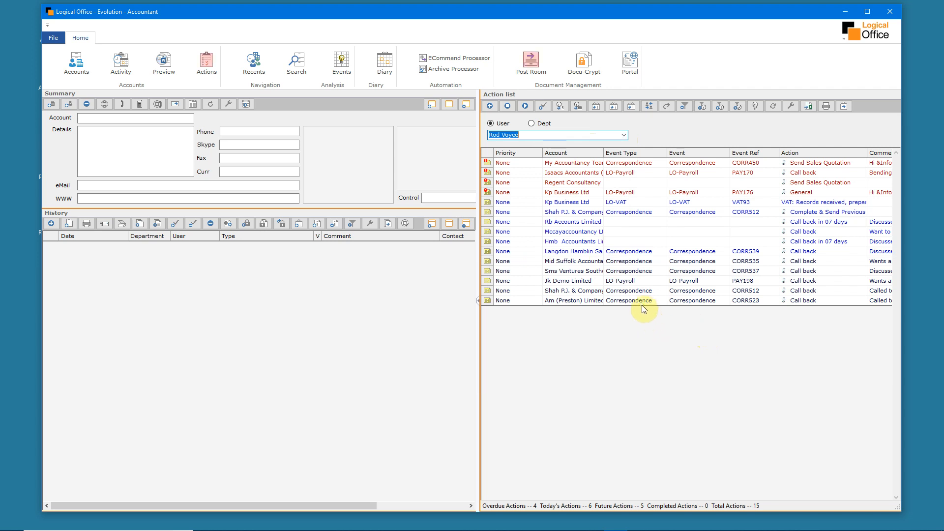
click(576, 192)
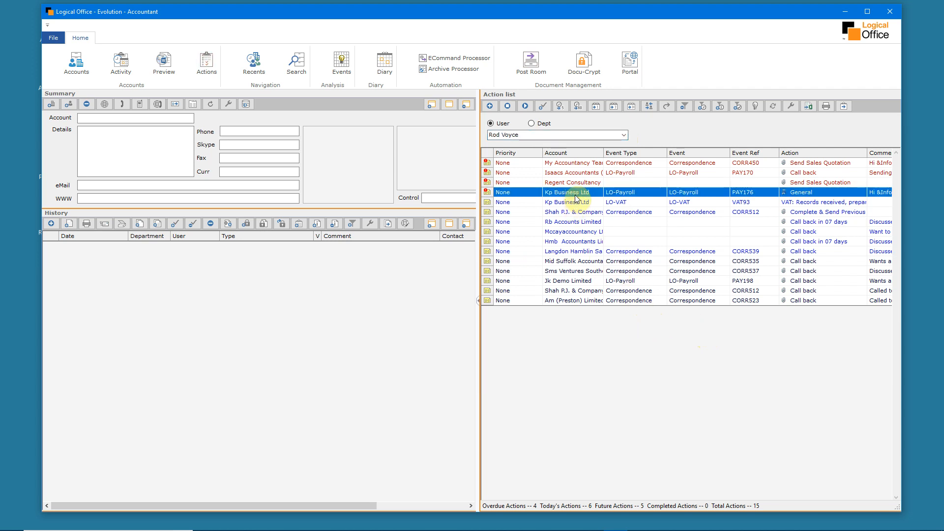
click(596, 107)
click(582, 196)
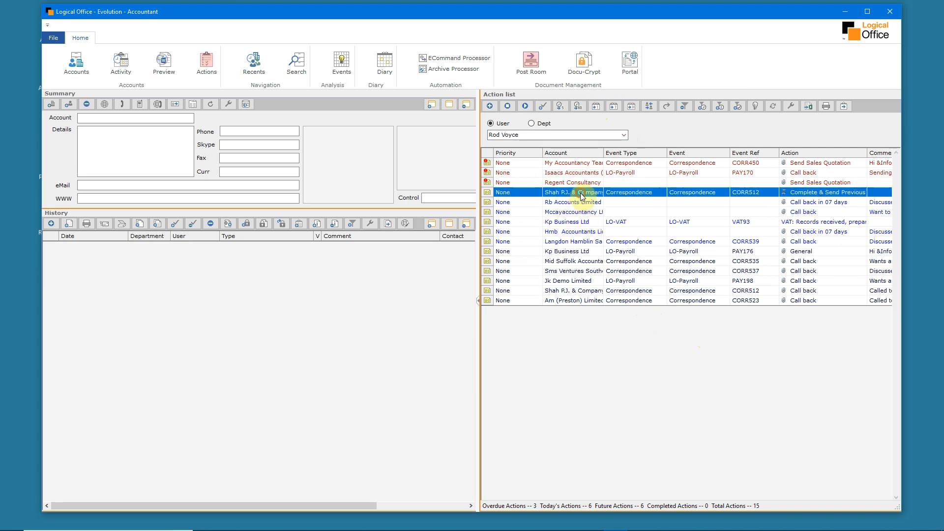
click(613, 107)
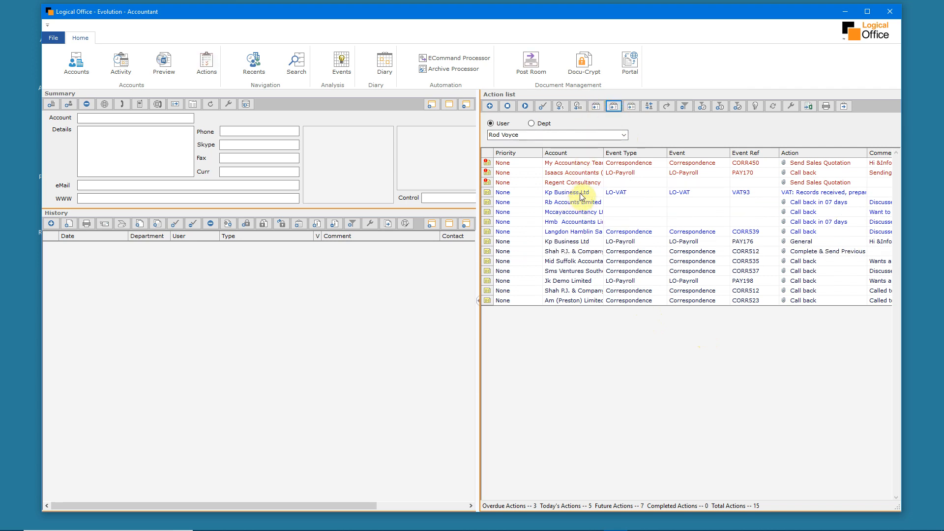
Open the Kp Business Ltd account from its PAY176 action and resize the panes to give Relationships and Events more width
click(580, 194)
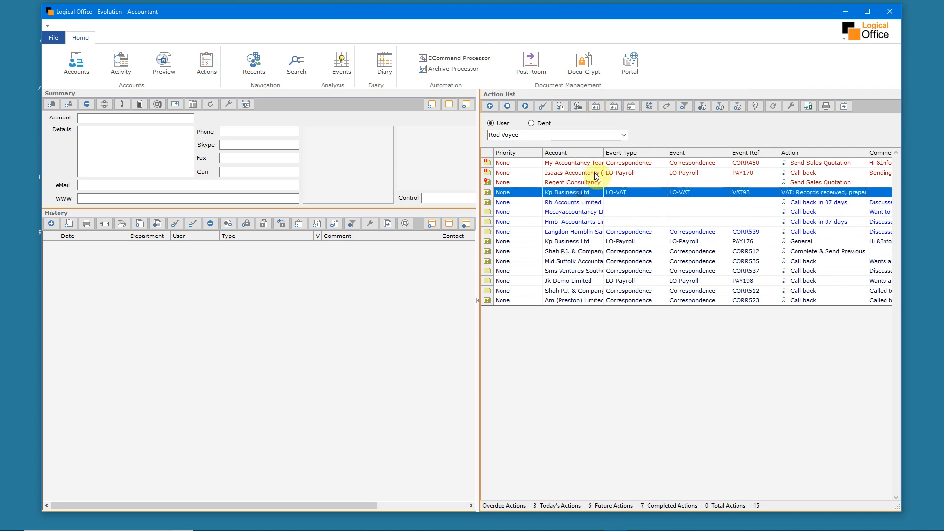
click(570, 203)
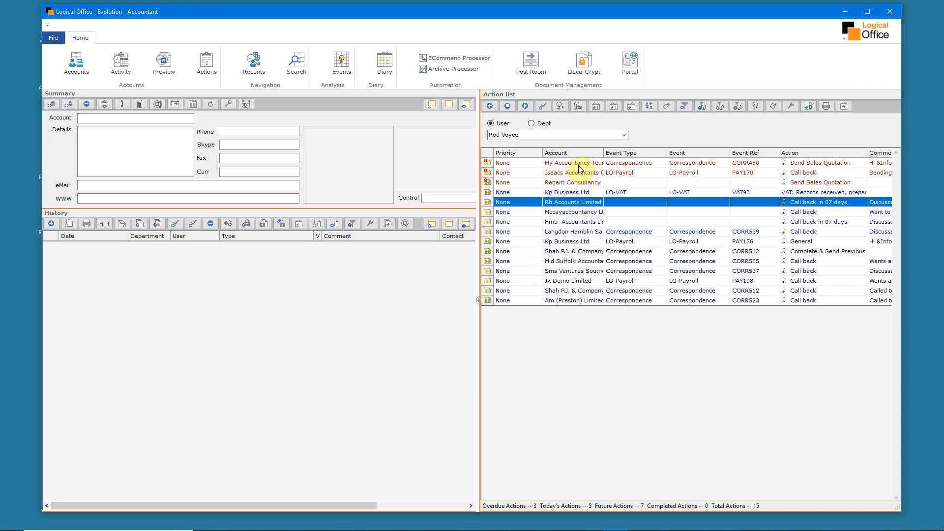
double_click(573, 241)
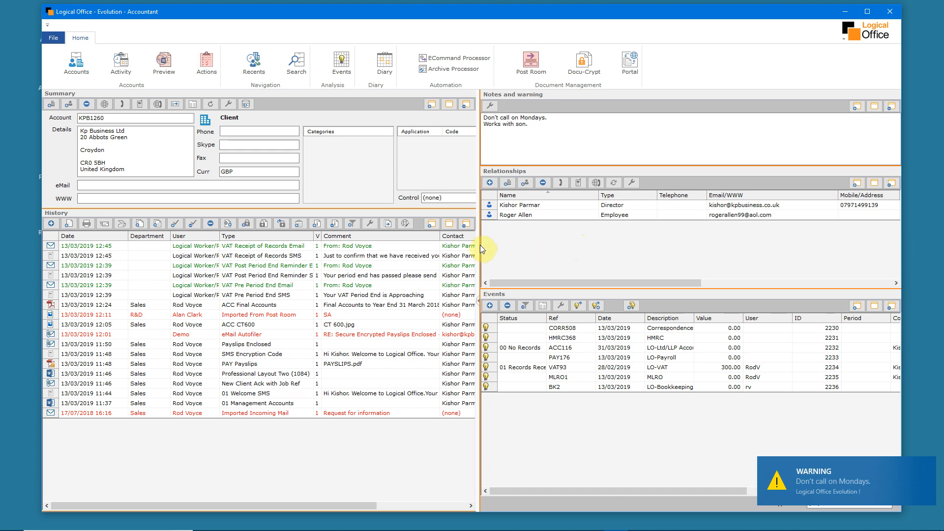
drag(480, 245, 445, 246)
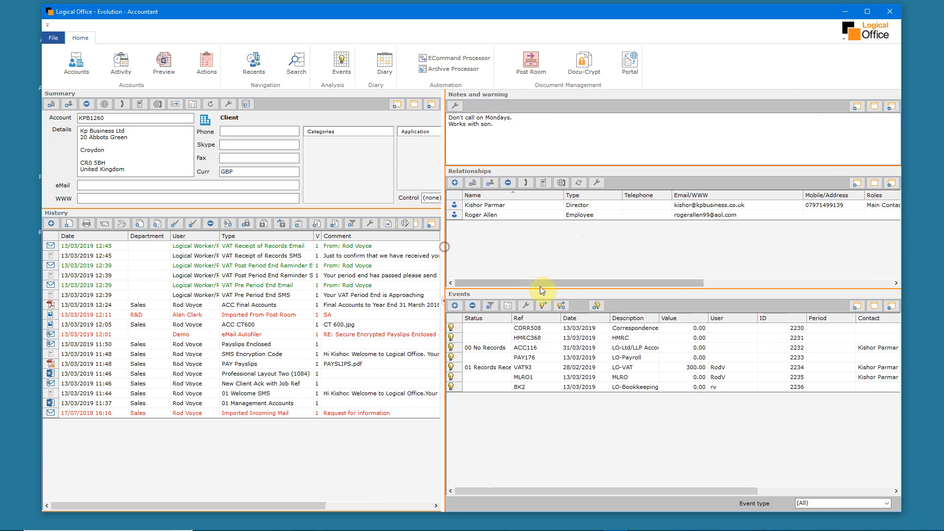
drag(541, 289, 538, 294)
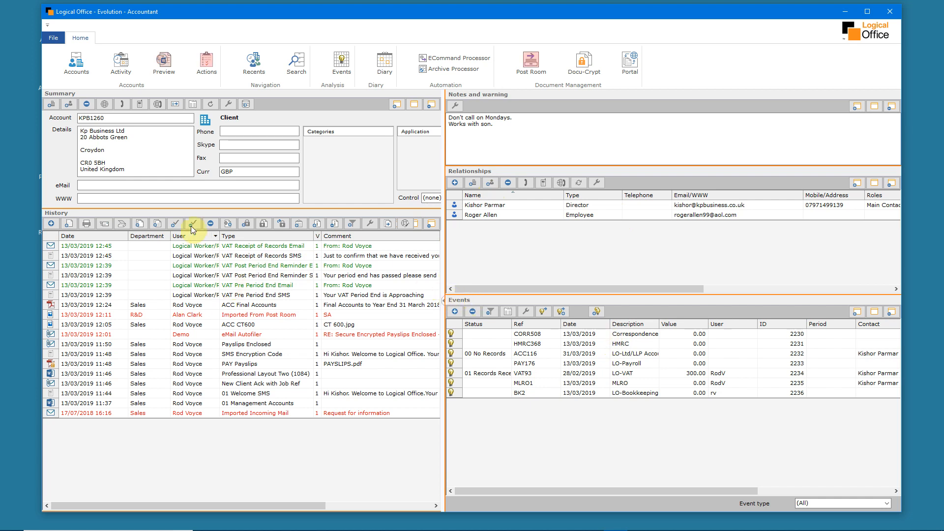
Preview the Kp Business Ltd history documents one after another, from the VAT Receipt of Records email down to the PAY Payslips PDF
click(164, 62)
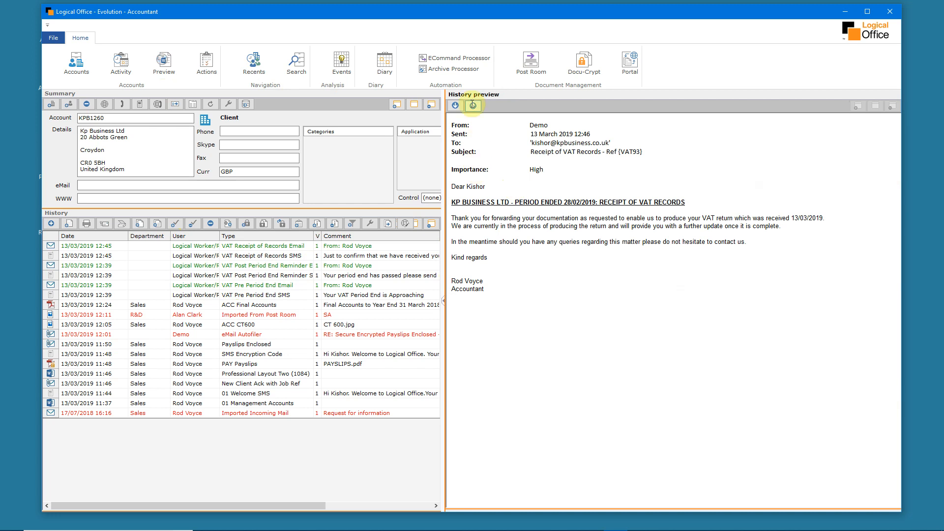
click(455, 105)
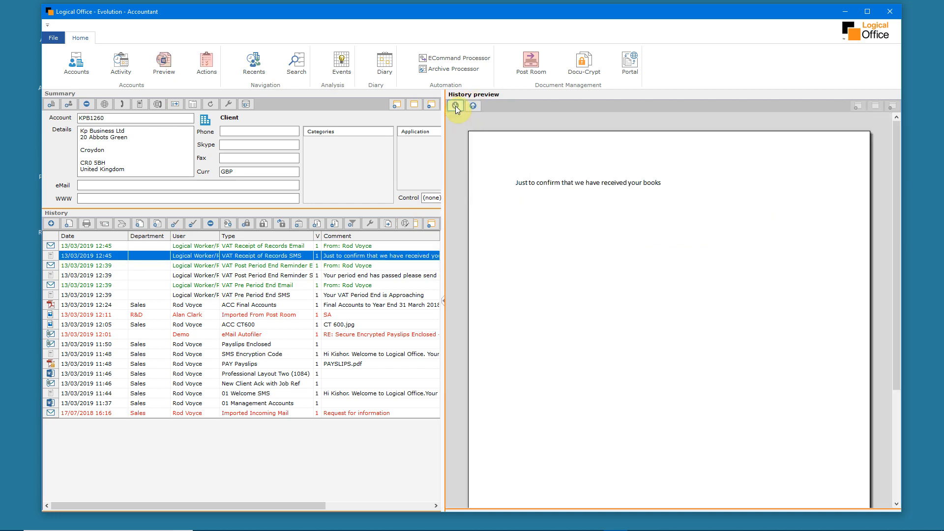
click(455, 106)
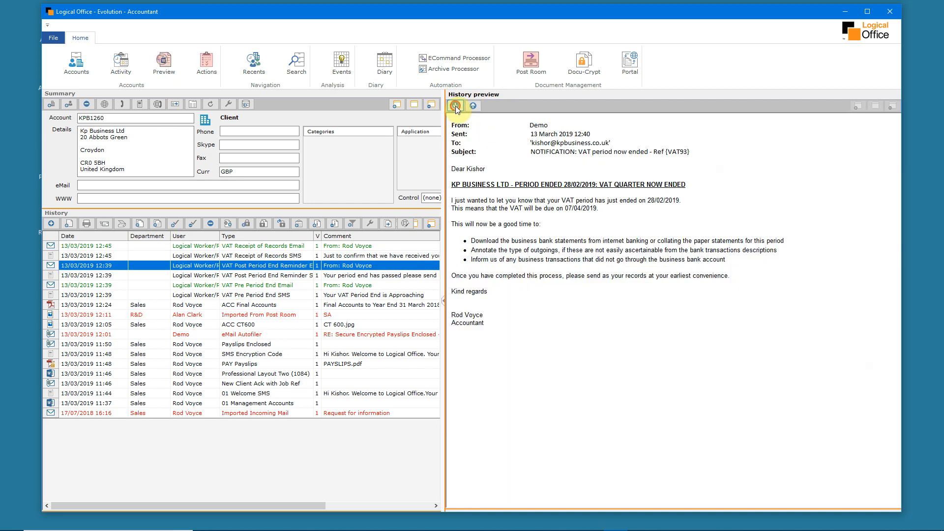
click(456, 106)
click(455, 106)
click(455, 106)
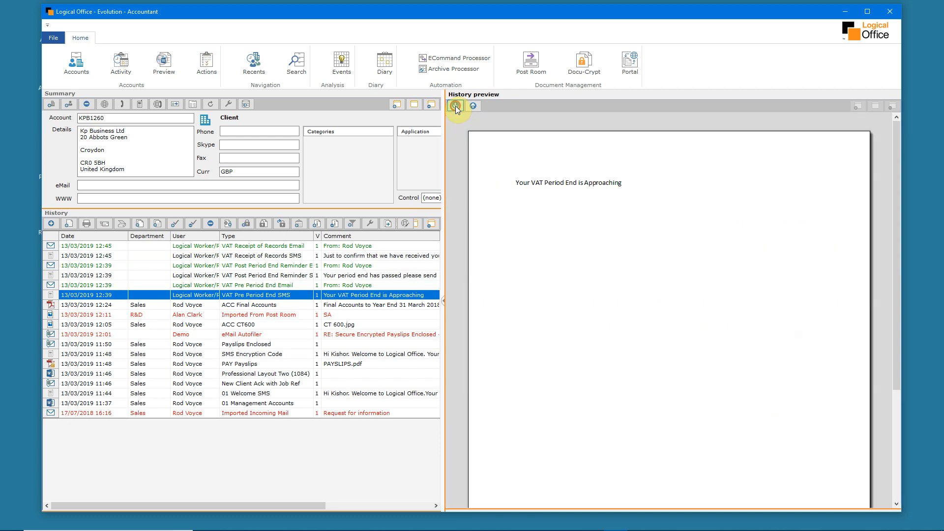
click(456, 106)
click(455, 106)
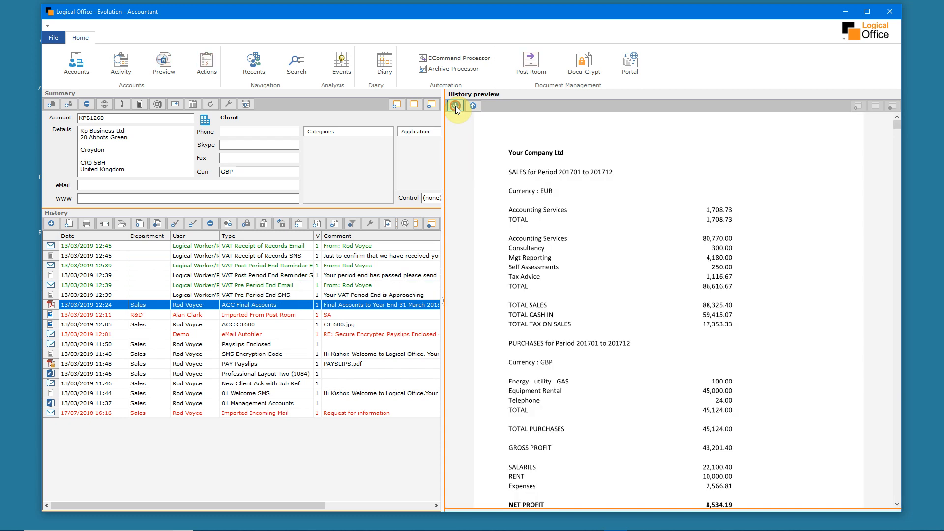
click(455, 105)
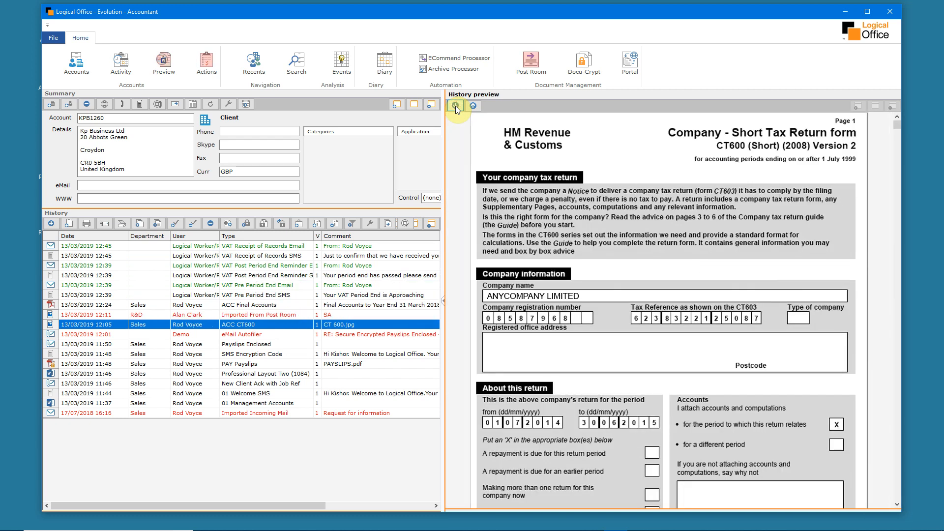
click(455, 106)
click(455, 105)
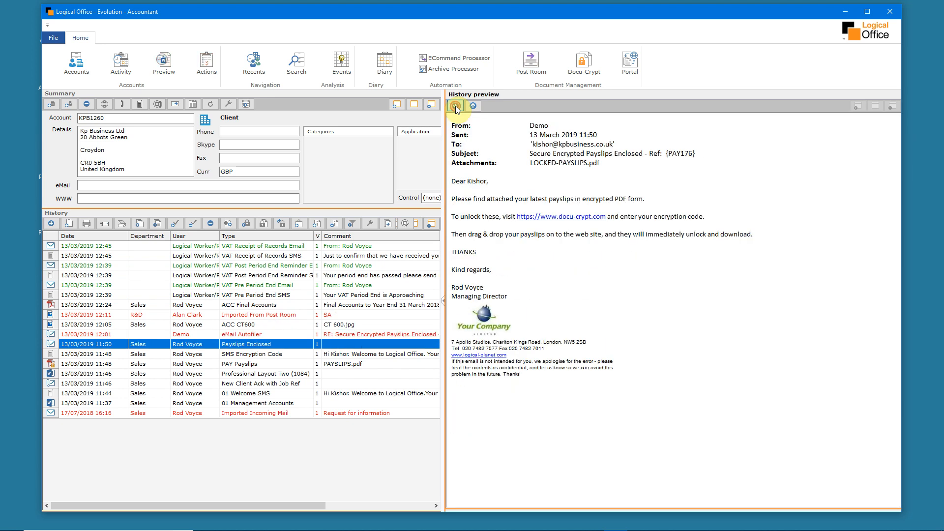
click(455, 105)
click(456, 105)
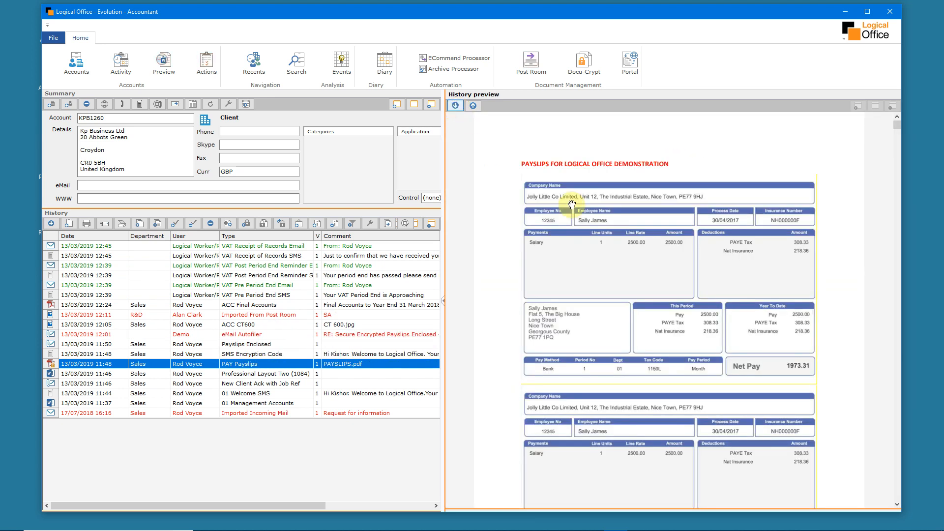
Enlarge the history preview to full width, go back through the entries to the eMail Autofiler reply, and return to the account panes
click(444, 301)
scroll(445, 305, up, 2)
scroll(446, 305, down, 5)
click(72, 106)
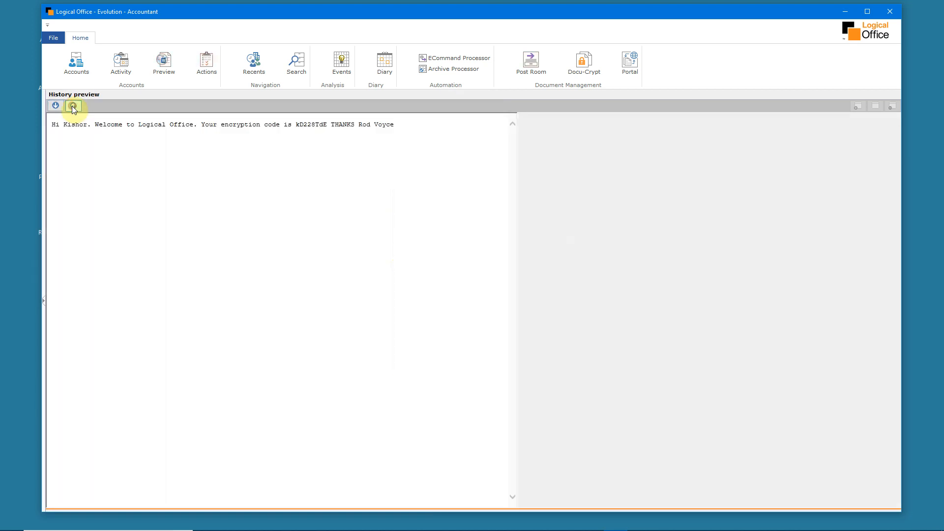
click(72, 106)
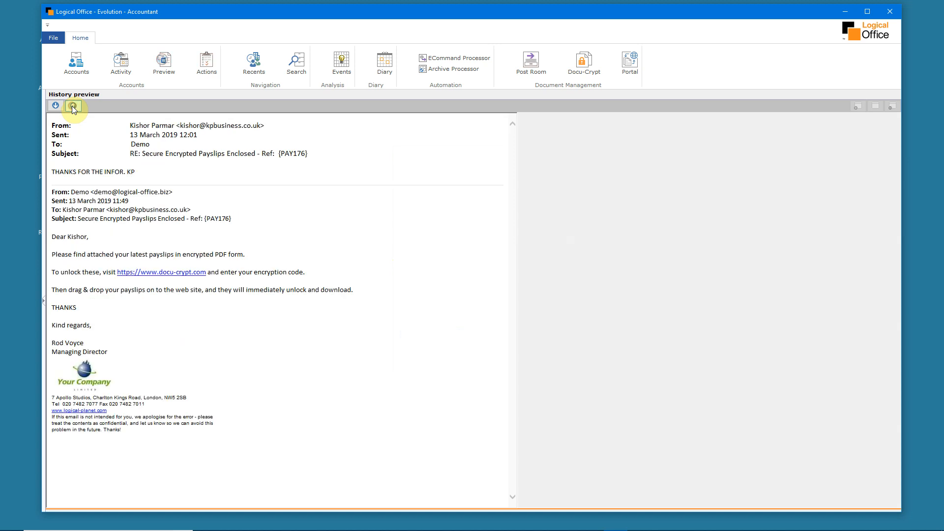
click(43, 300)
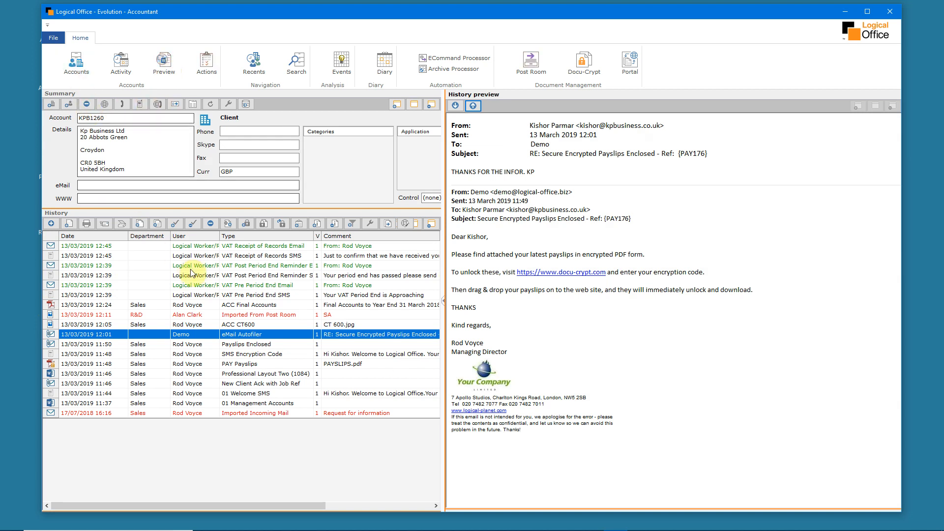
click(84, 63)
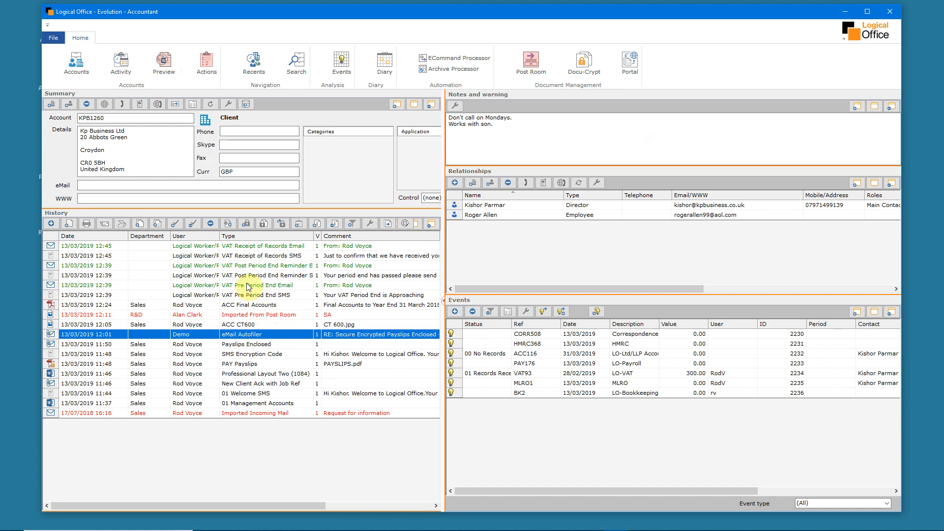
List all organisations and individuals with an unfiltered account search, and narrow the search to "black"
click(297, 65)
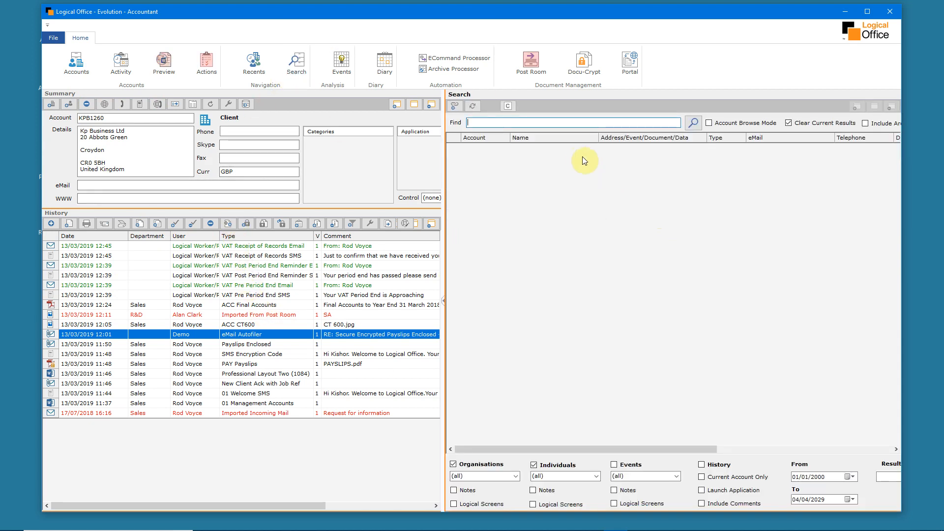
click(692, 125)
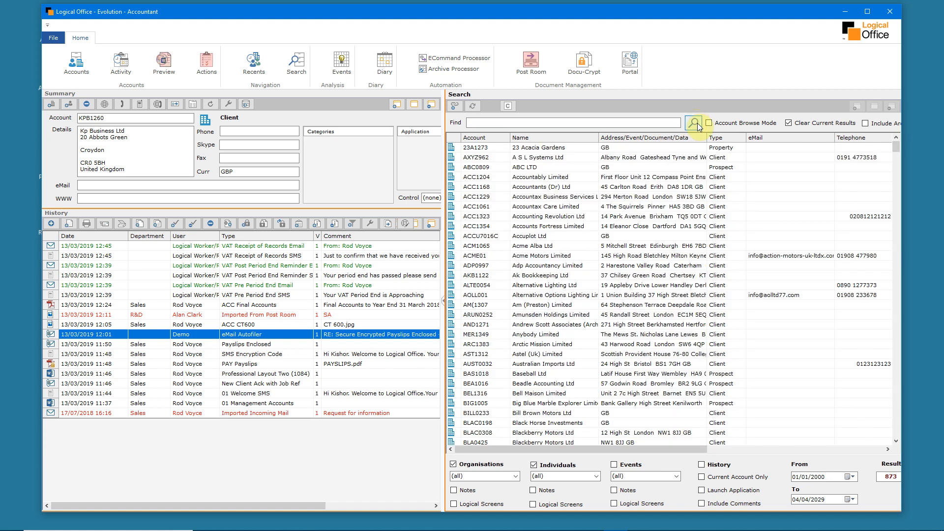
mouse_move(896, 147)
mouse_down()
mouse_move(894, 193)
mouse_move(895, 144)
mouse_up()
text(black)
key(Return)
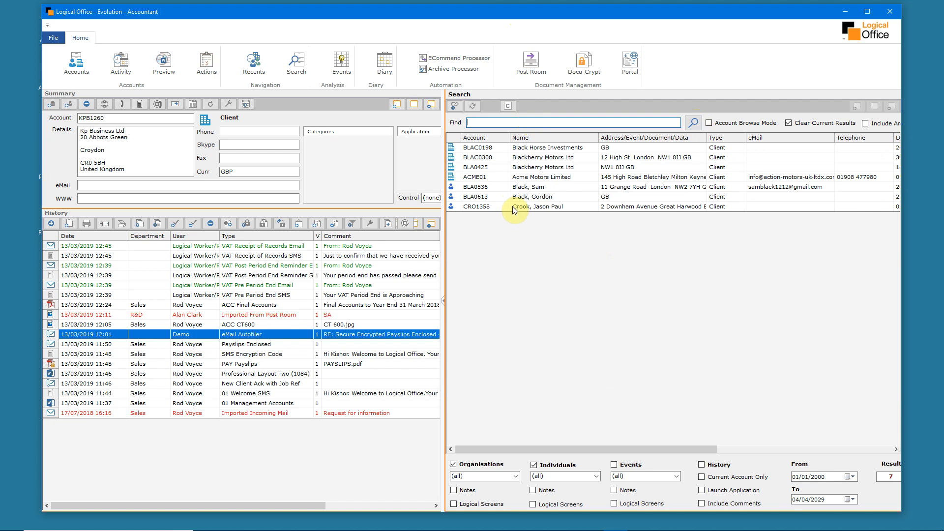
Open the account of the first individual in the "black" results and go through its related companies down to Brown Motors Ltd
double_click(529, 188)
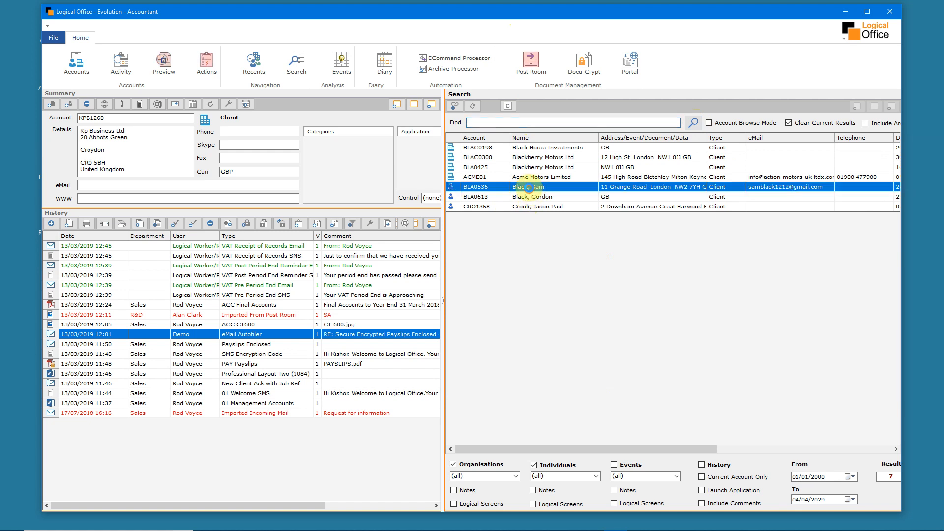
click(530, 205)
click(529, 216)
click(528, 226)
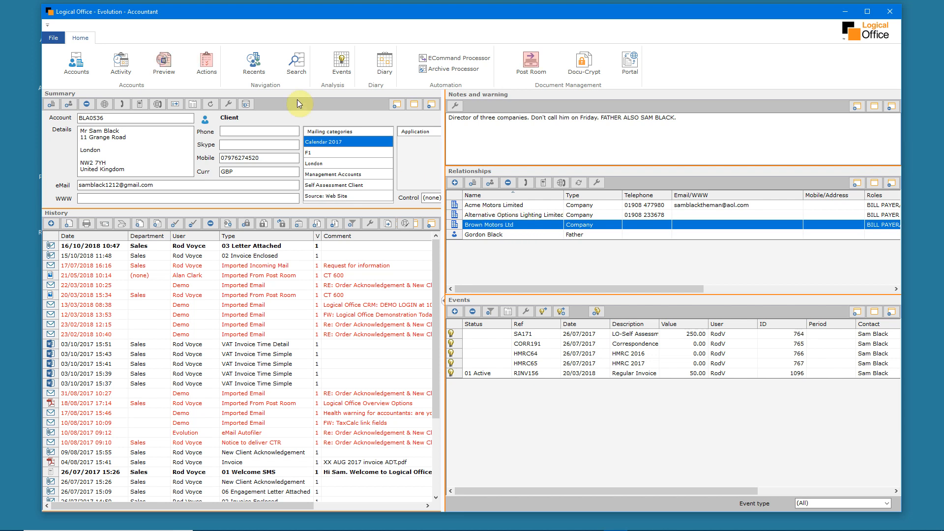
Search the accounts for "burro" and open the first matching client's account
click(297, 62)
text(b)
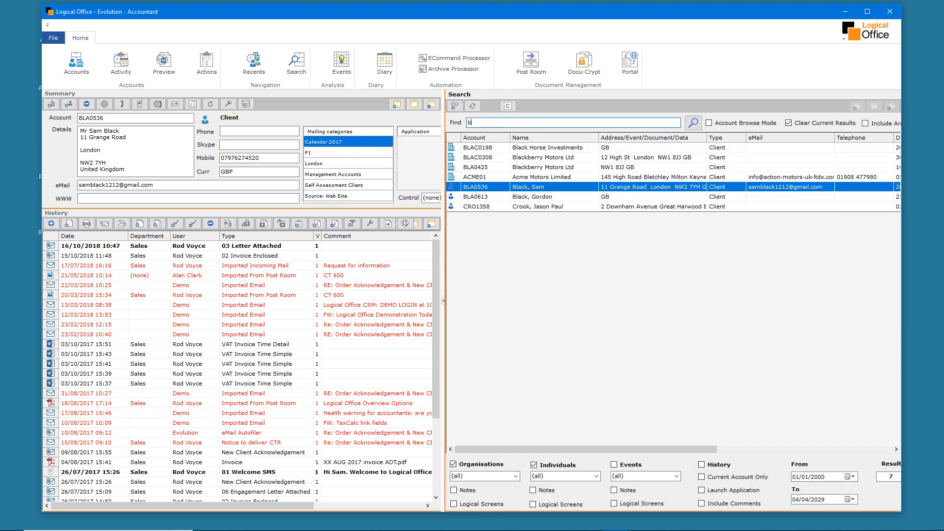
text(urrow)
key(Return)
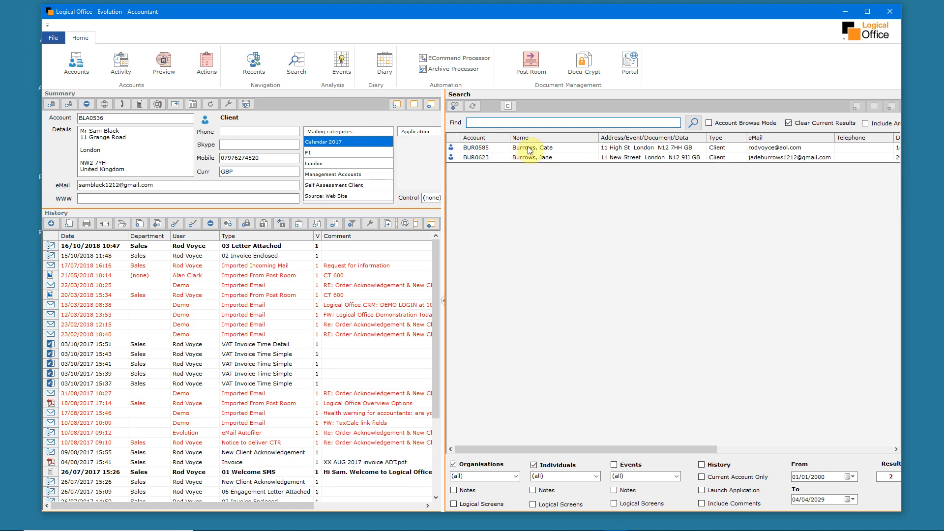
double_click(530, 149)
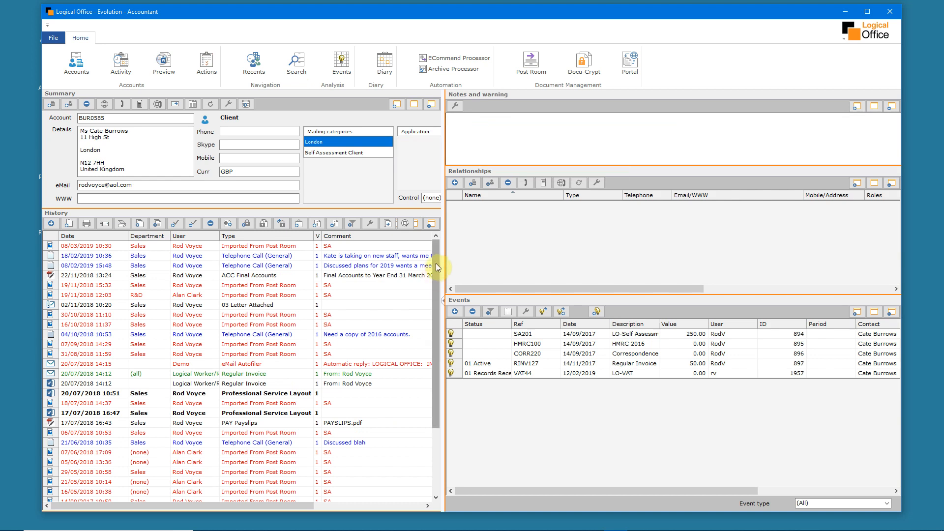
Preview the newest history document, the SA item imported from the Post Room, and bring up the action list
click(240, 247)
click(163, 65)
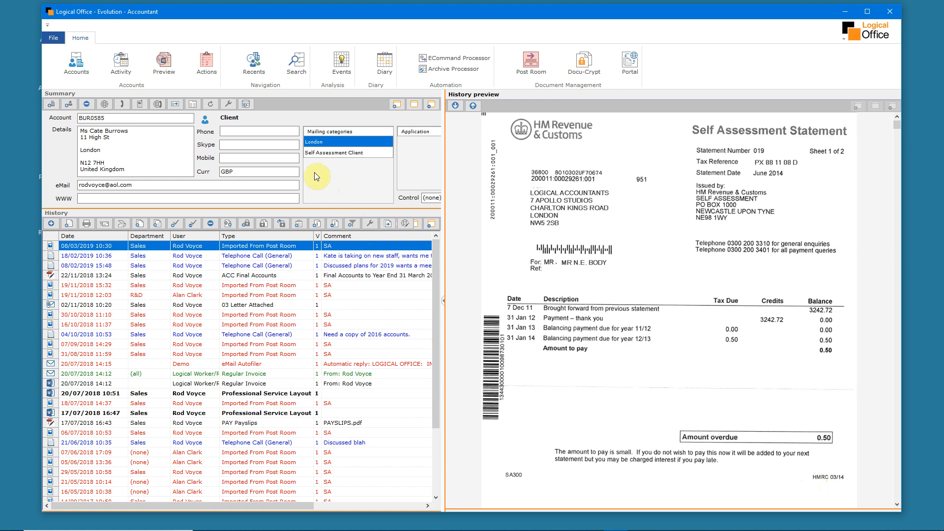
click(205, 69)
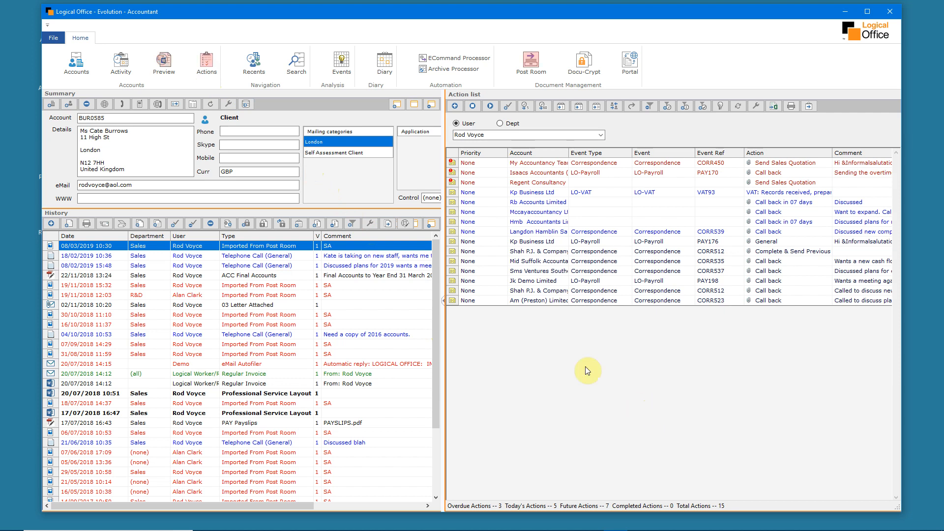
Search Companies House for "mission", open the Arctic Mission Limited details, and select its director
click(303, 60)
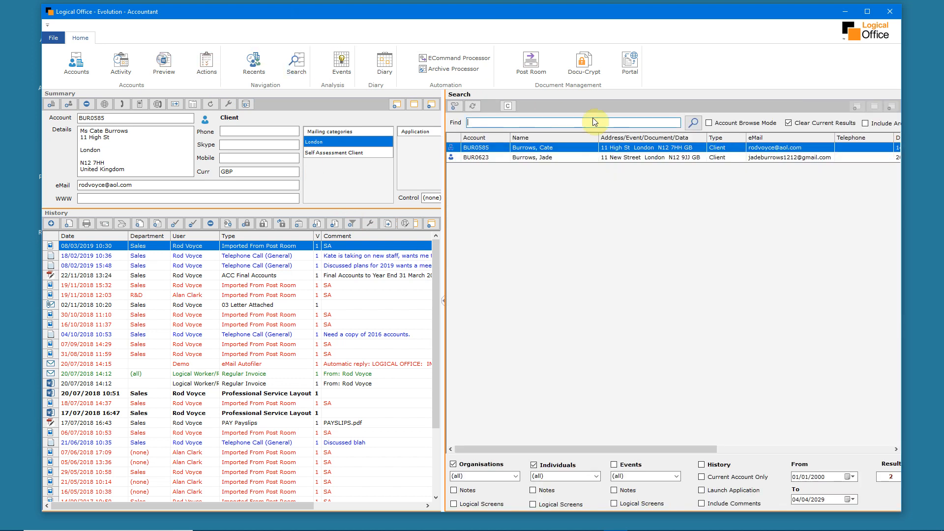
click(507, 106)
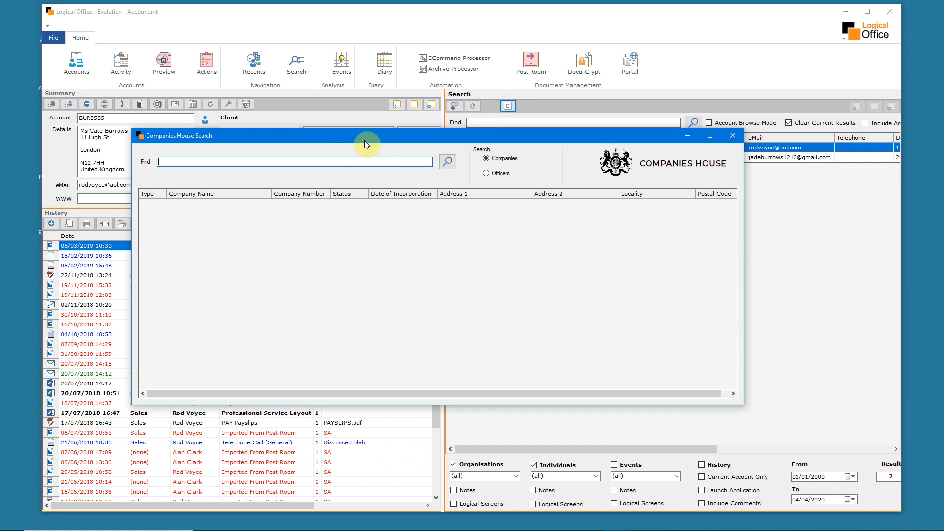
text(mi)
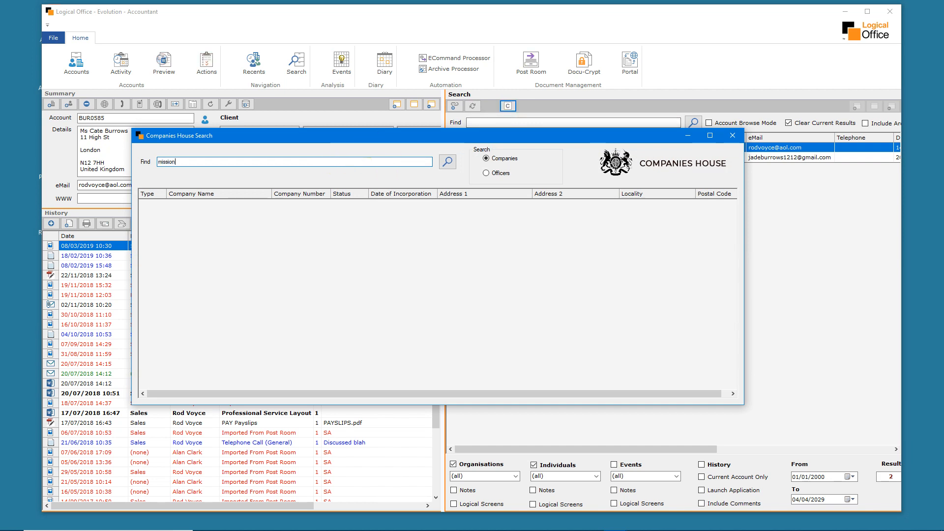
text(ssion)
key(Return)
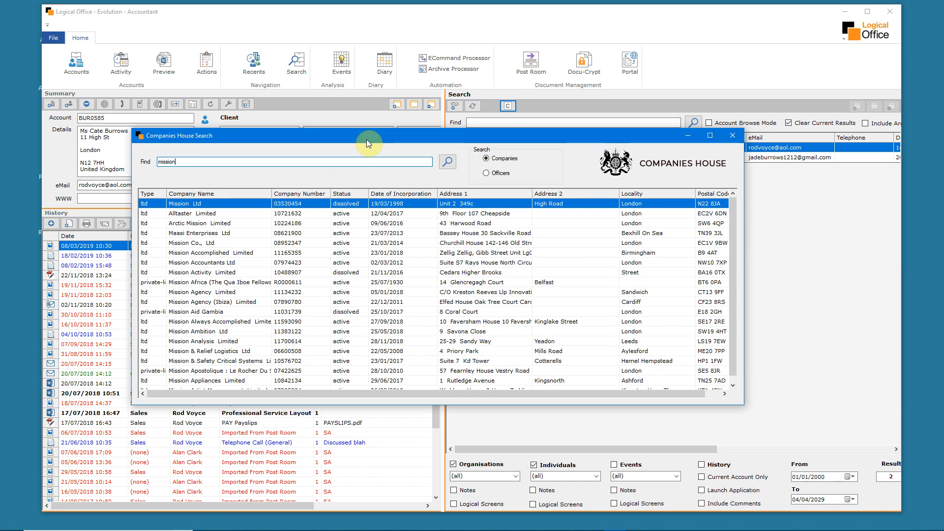
double_click(226, 224)
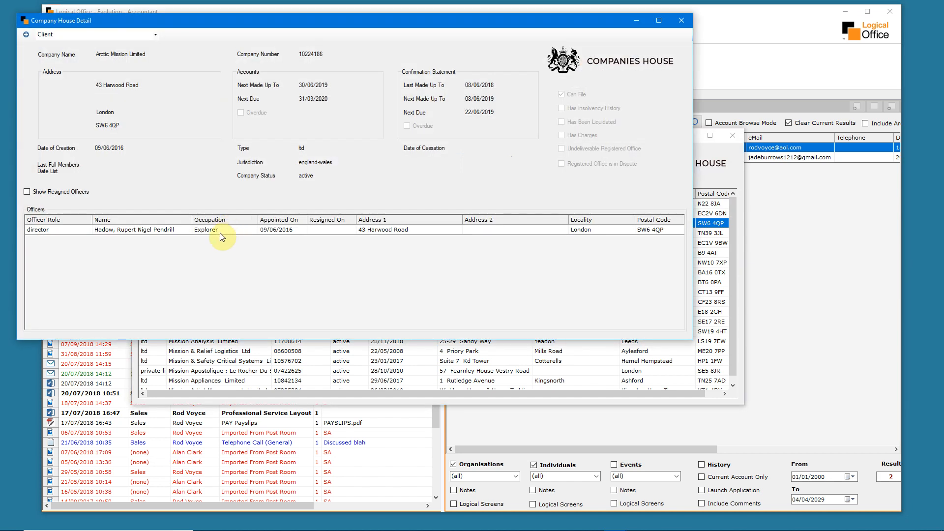
click(222, 232)
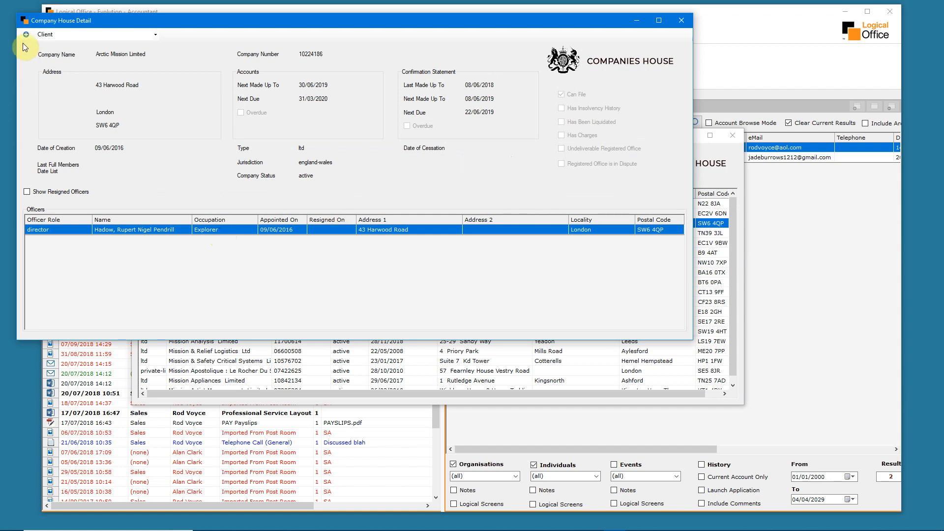
Leave the Companies House search, search the accounts for "arct", and open the Arctic Mission Limited account
click(682, 21)
click(734, 133)
click(493, 123)
text(arctic)
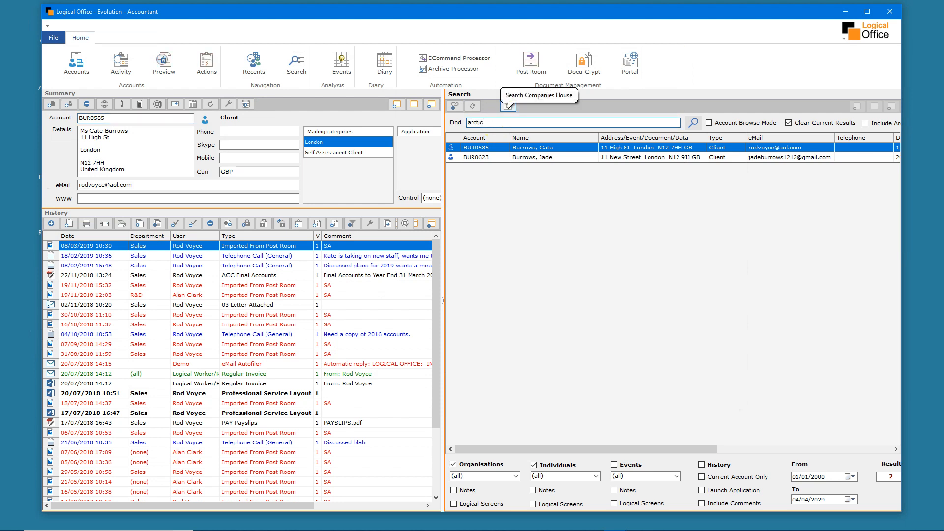
key(Return)
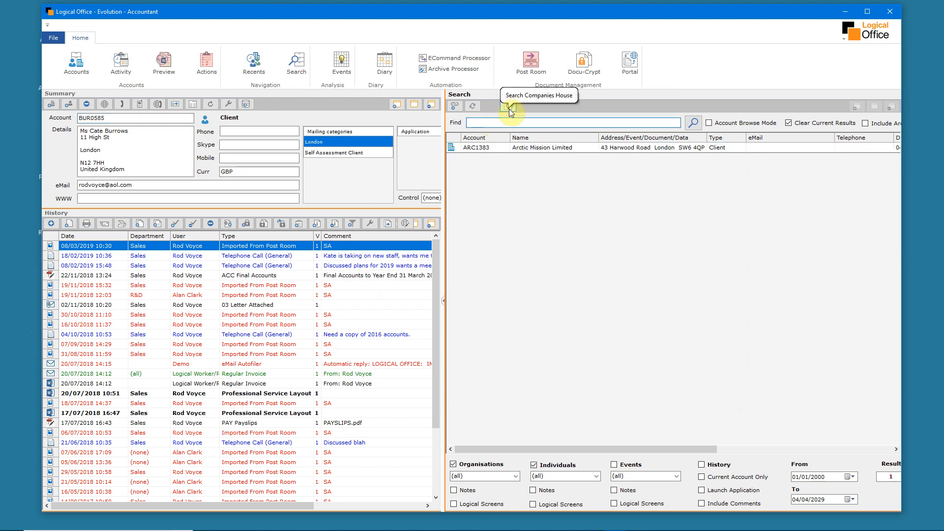
double_click(547, 147)
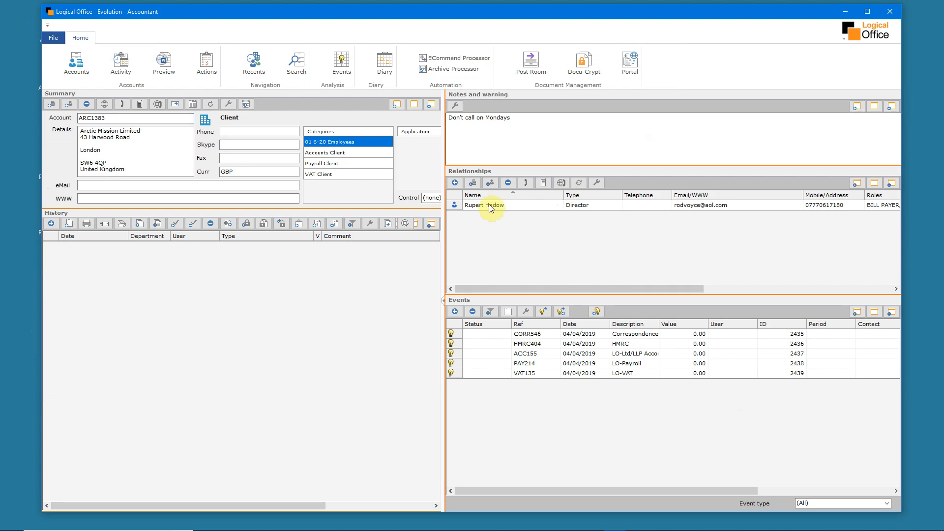
Go through the Arctic Mission Limited events, from Correspondence through LO-Ltd/LLP Accounts and LO-Payroll to LO-VAT
click(650, 335)
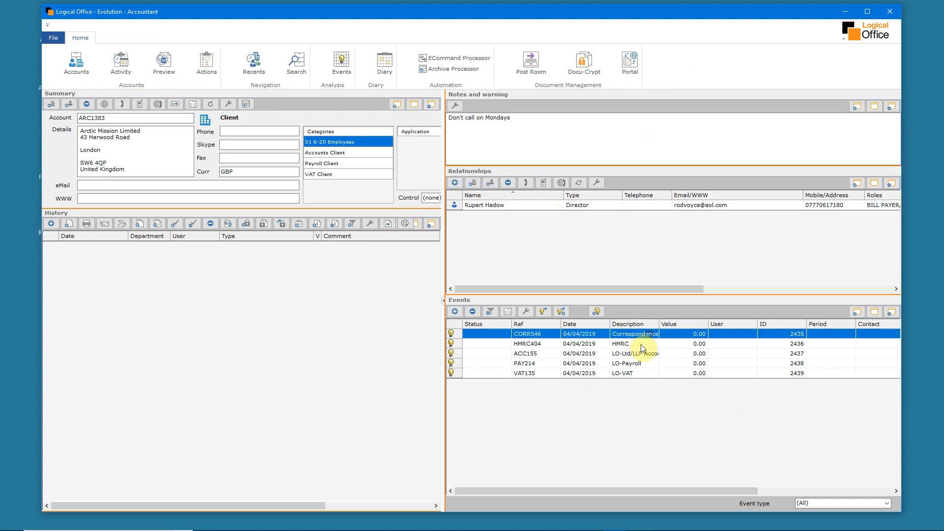
click(641, 355)
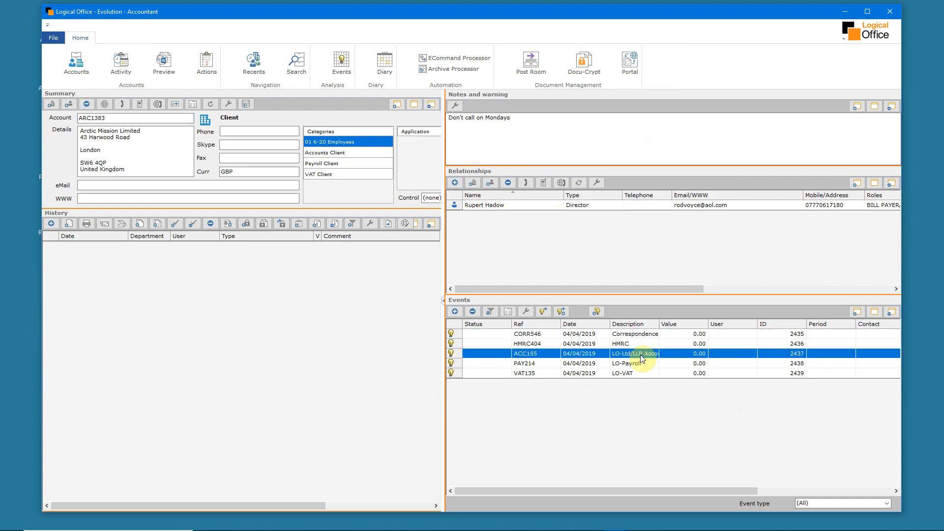
click(639, 364)
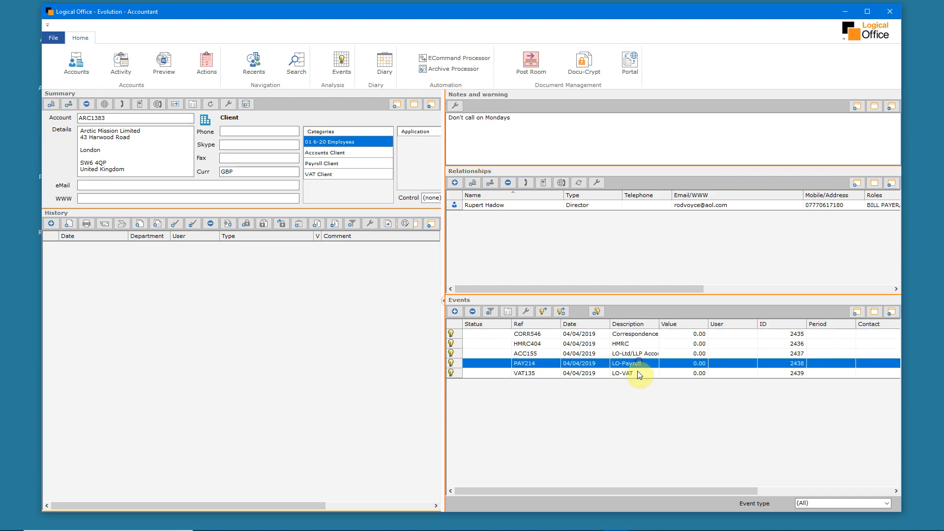
click(639, 373)
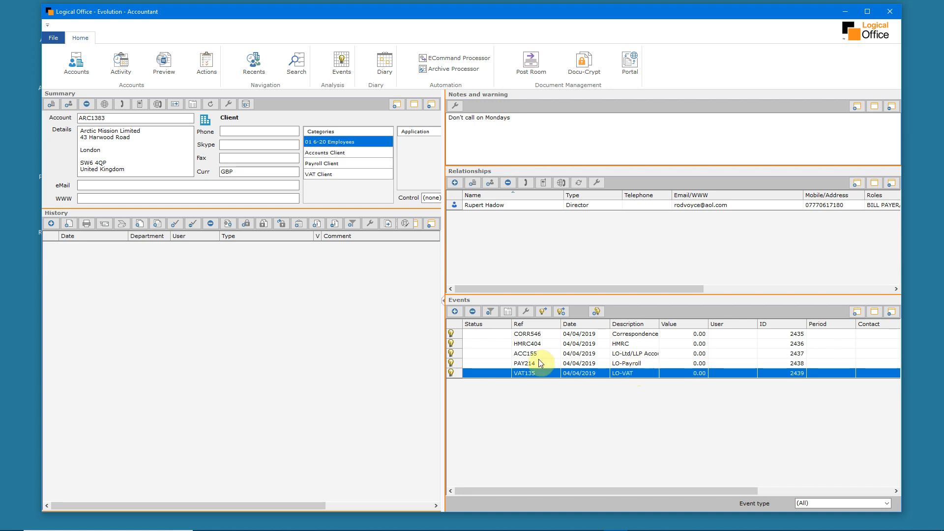
Create a communication for the Correspondence event from the recent New Client Ack with Job Ref template and save it with its default details
click(618, 334)
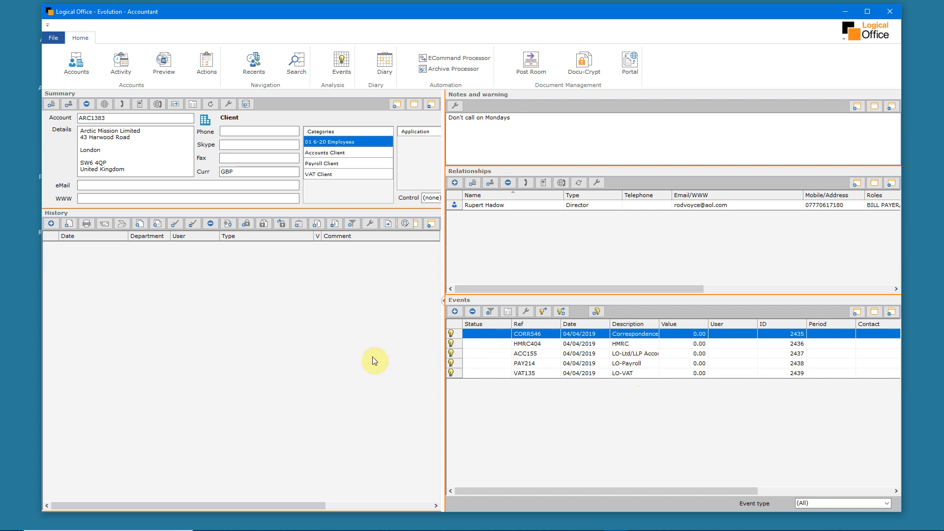
click(51, 224)
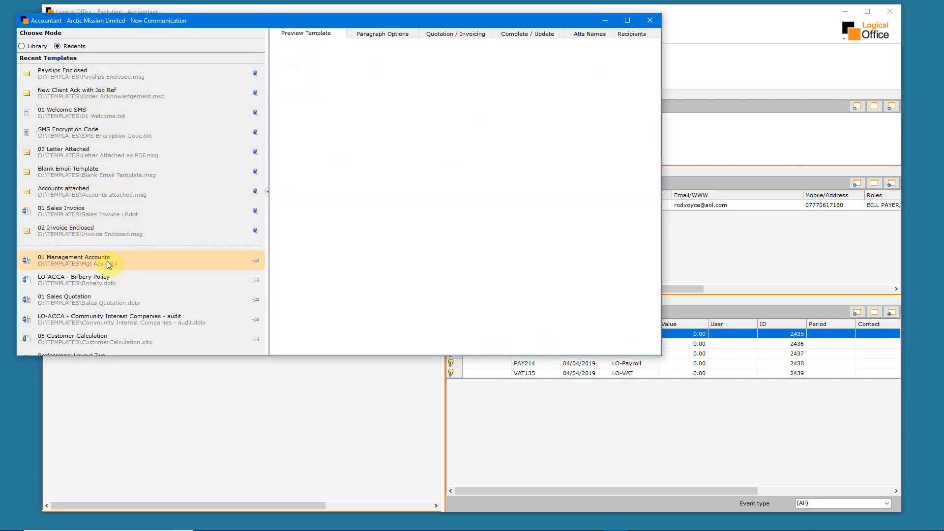
click(22, 48)
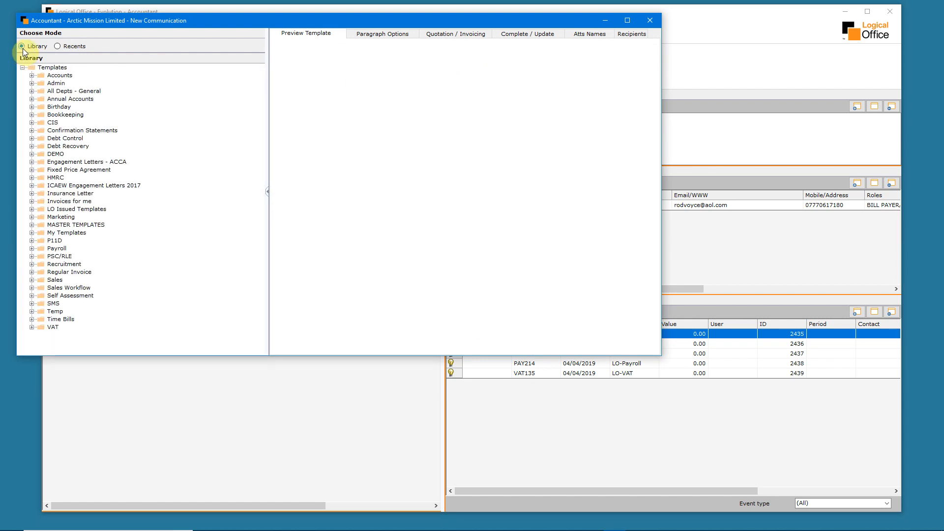
click(58, 46)
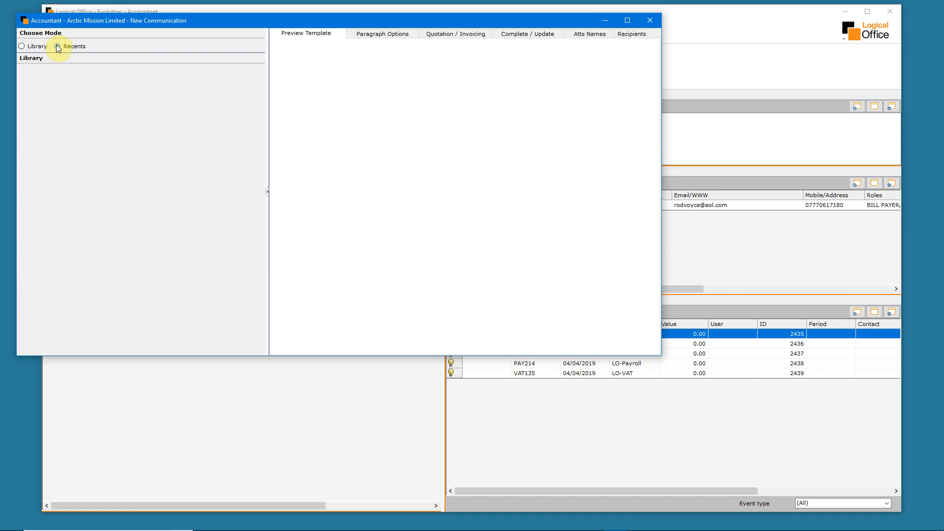
click(72, 94)
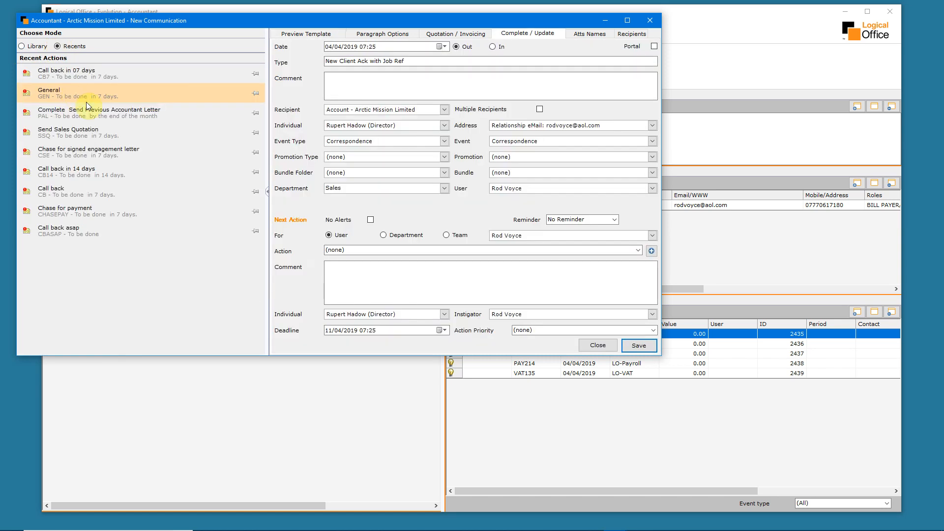
click(641, 346)
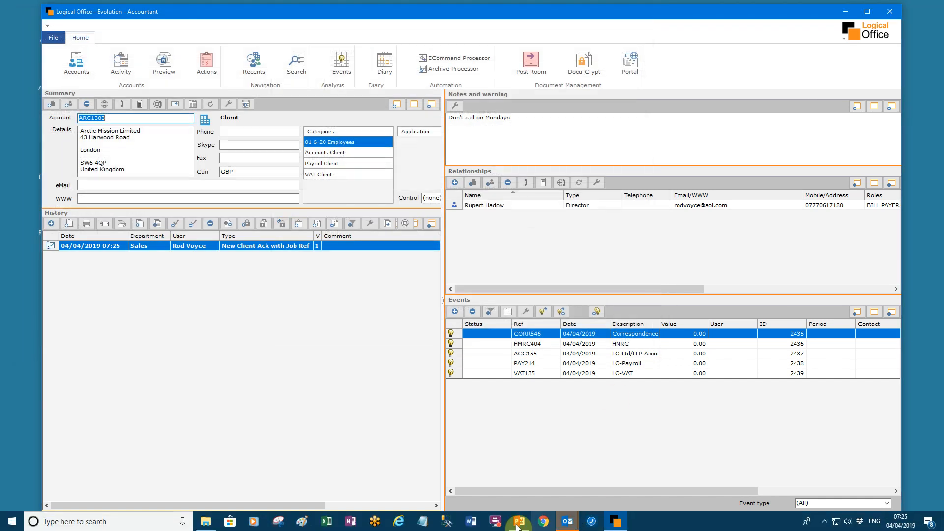
Switch to the generated Outlook message, check the reference in the subject and the client code in the body, and send it
mouse_move(565, 524)
click(645, 492)
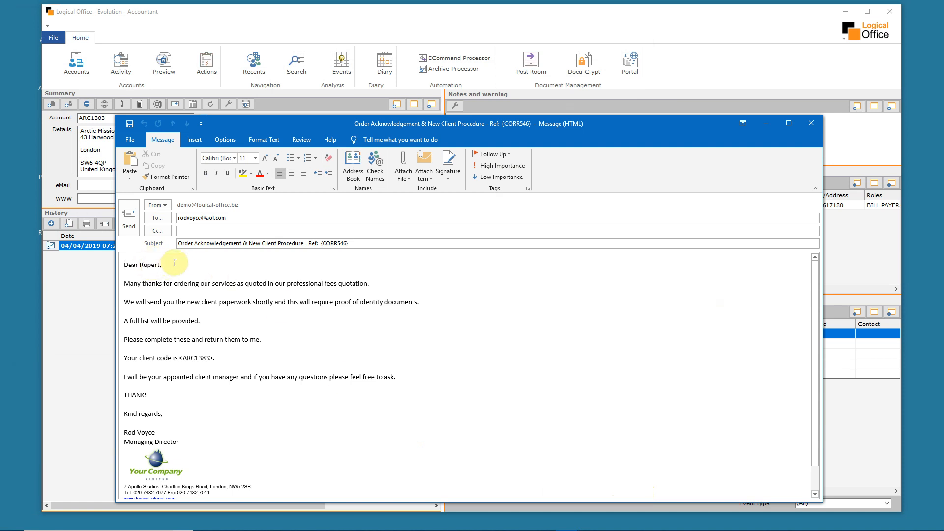
drag(349, 243, 309, 244)
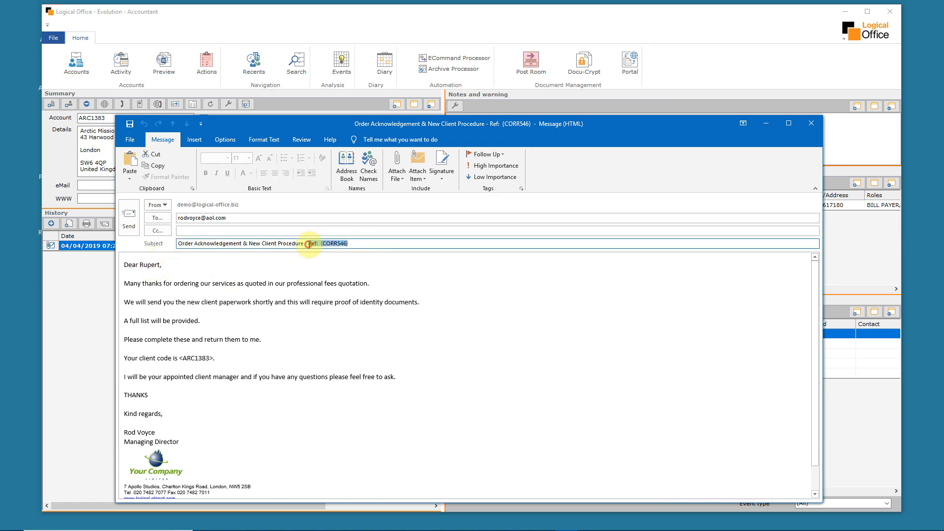
click(224, 358)
drag(223, 359, 173, 359)
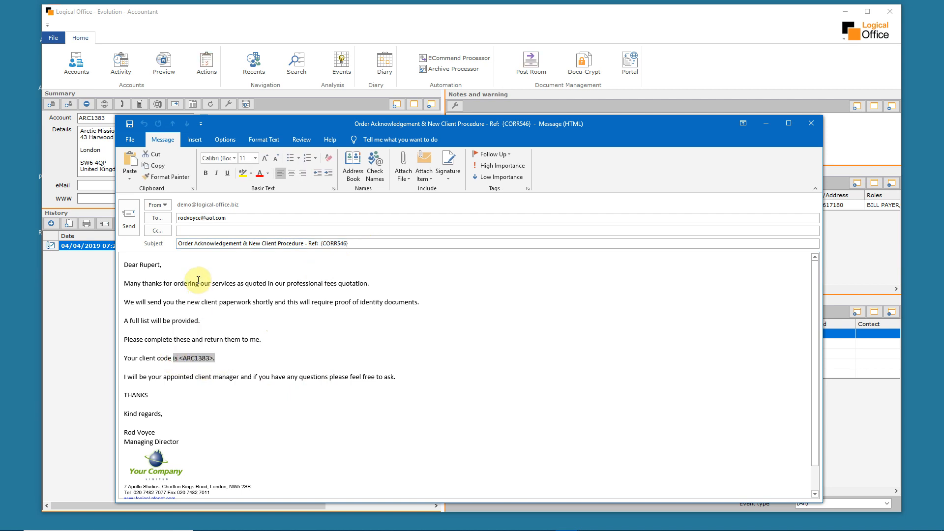
click(129, 217)
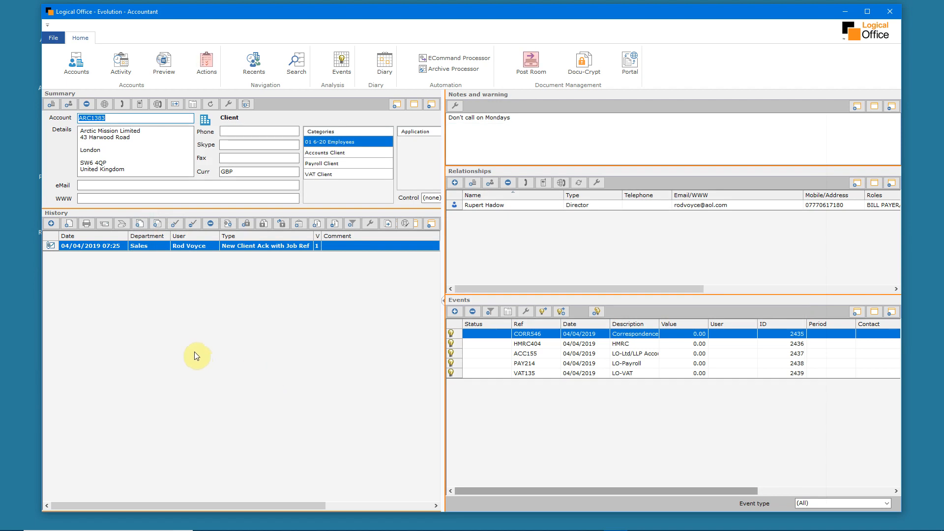
Create an SMS for Arctic Mission Limited's director from the 01 Welcome SMS template, save it, and send the message
click(51, 224)
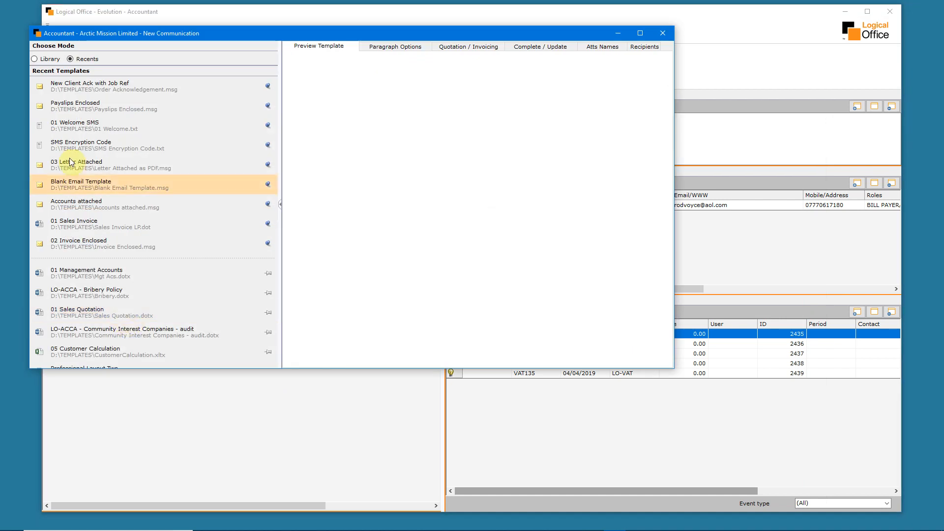
click(78, 126)
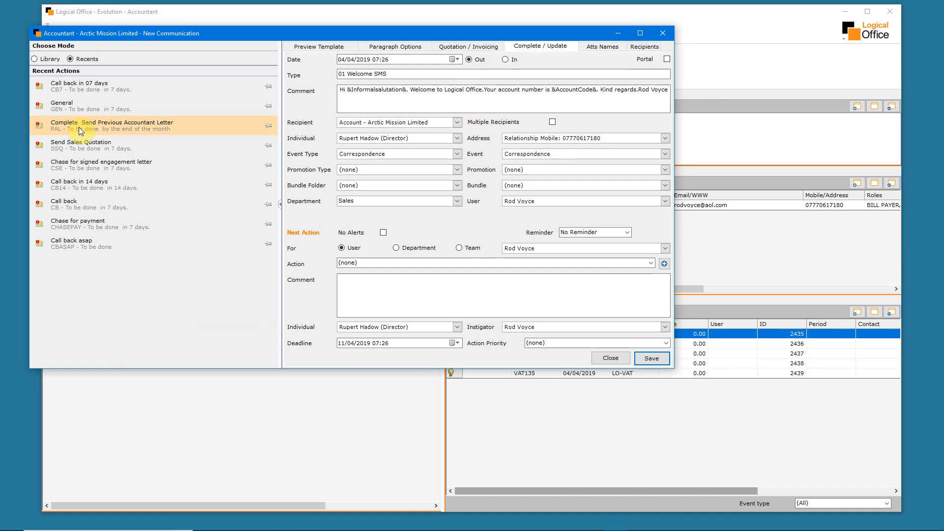
click(649, 360)
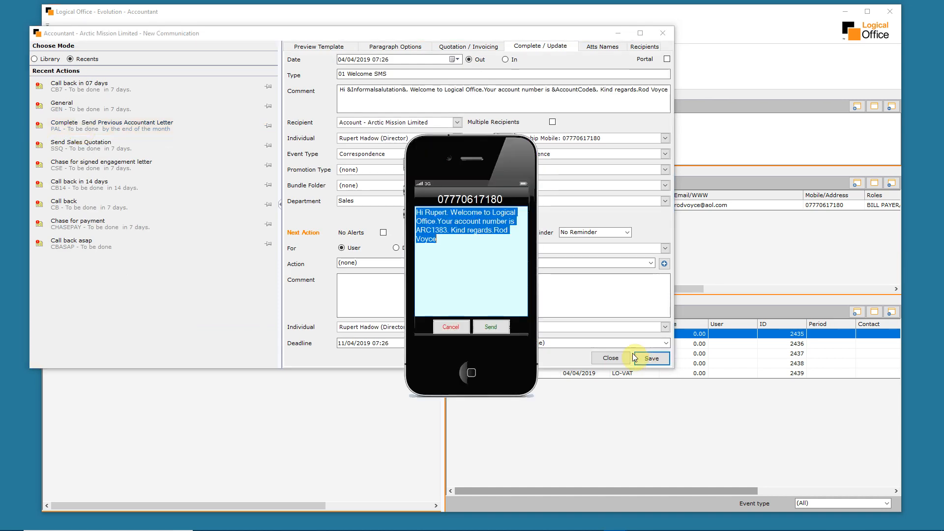
click(505, 327)
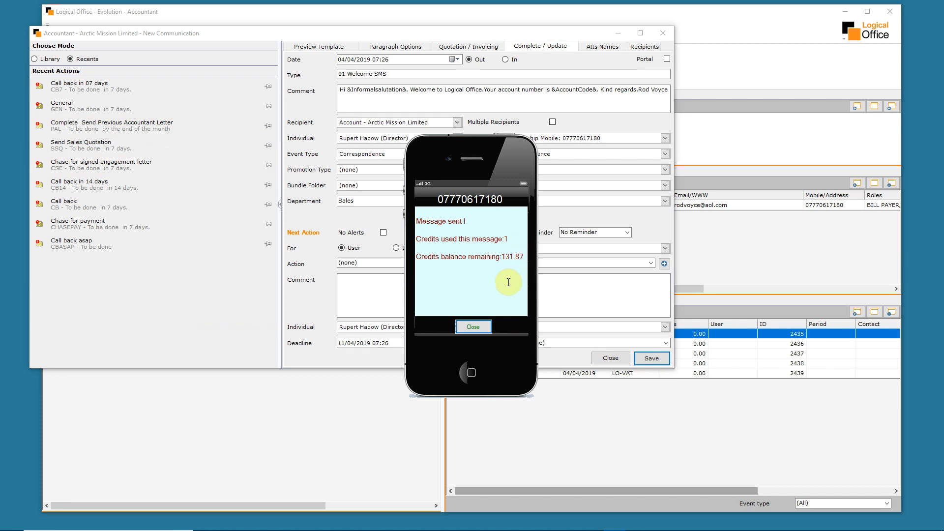
click(483, 326)
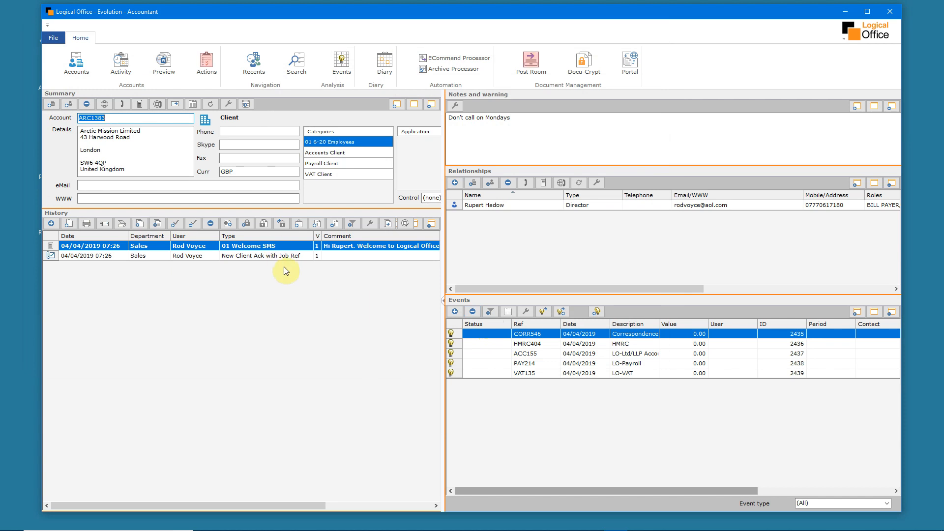
Create a letter for Arctic Mission Limited from the 01 Management Accounts template, review it in Word, and close the document
click(51, 223)
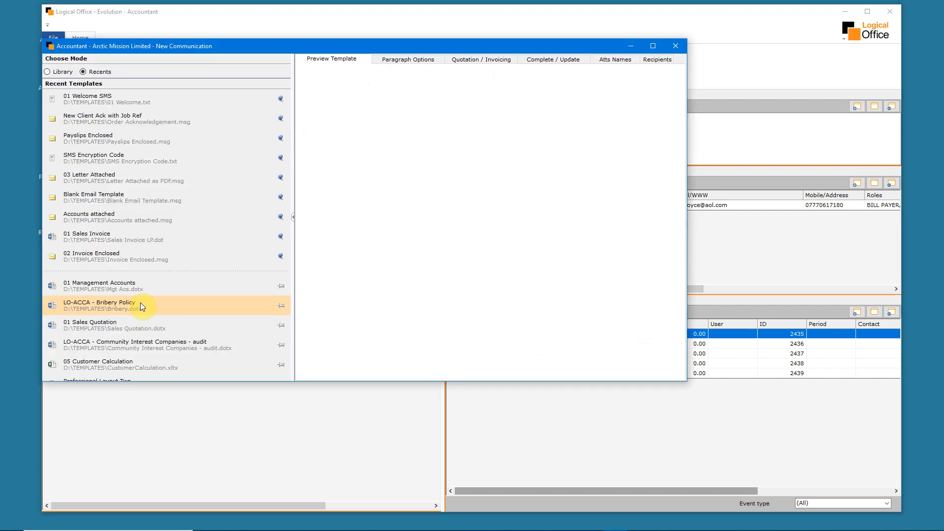
click(120, 288)
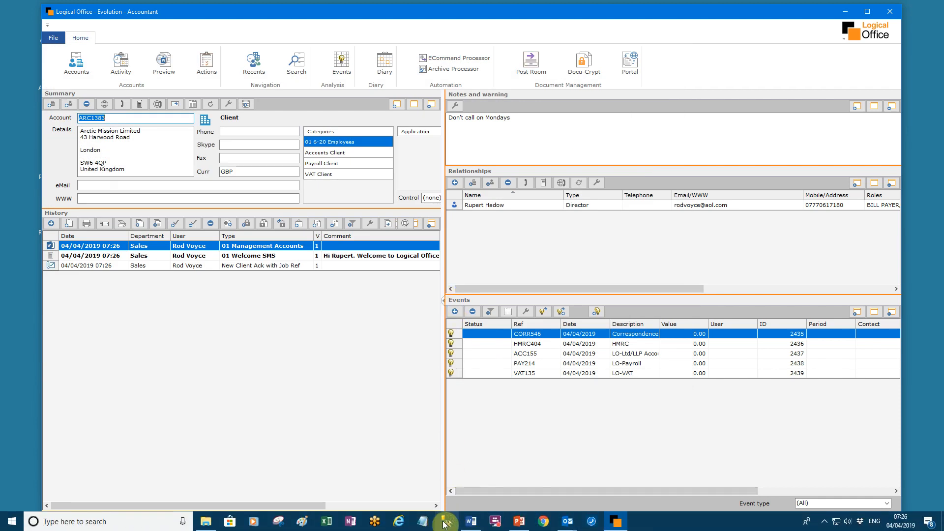
click(471, 522)
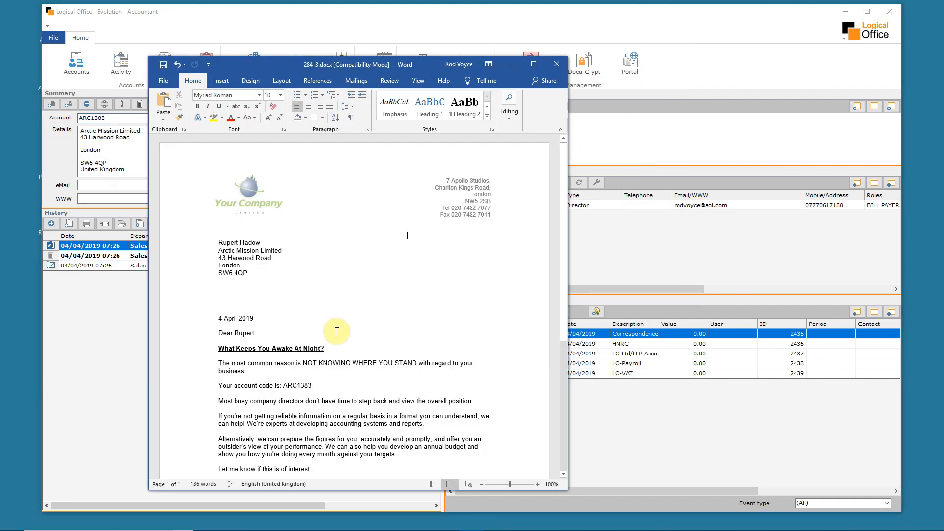
scroll(337, 331, down, 3)
scroll(228, 285, up, 3)
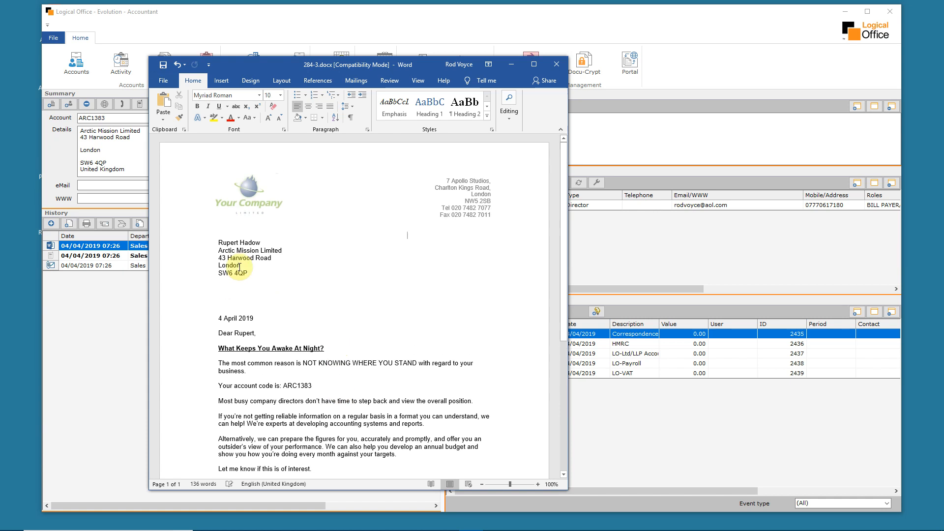
click(558, 66)
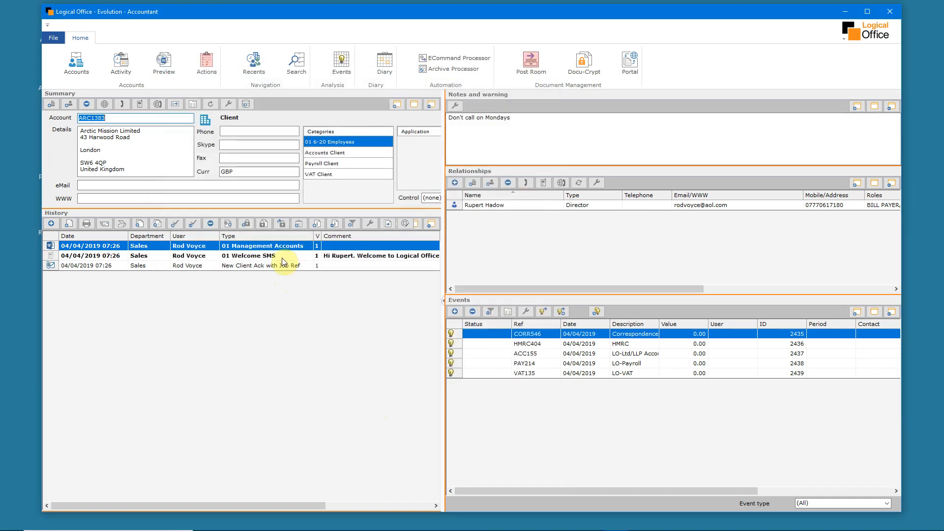
Preview the Management Accounts letter, the Welcome SMS and the New Client Ack email from the history, and return to the account view
click(164, 61)
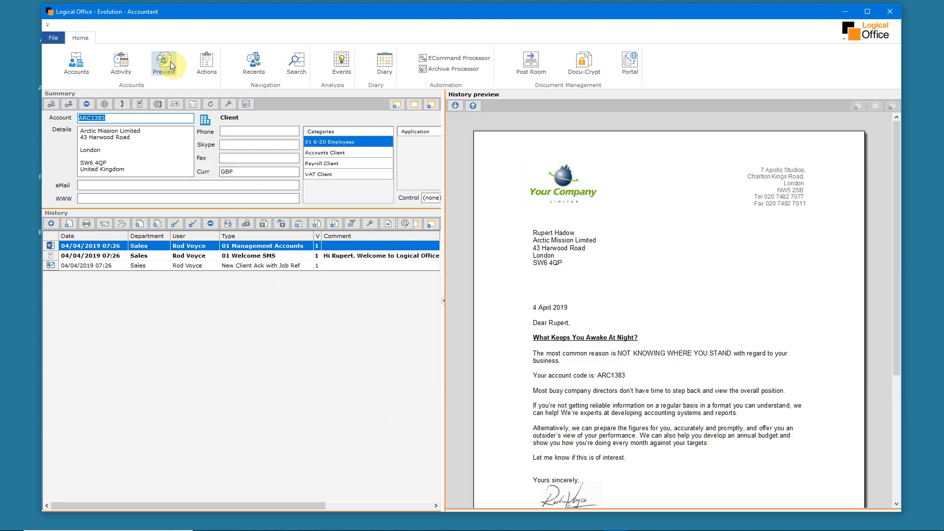
click(456, 104)
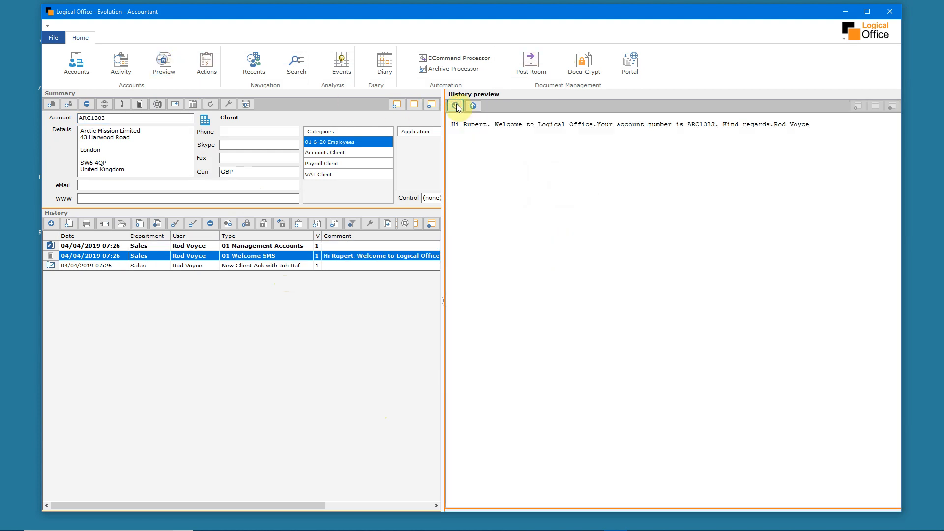
click(457, 105)
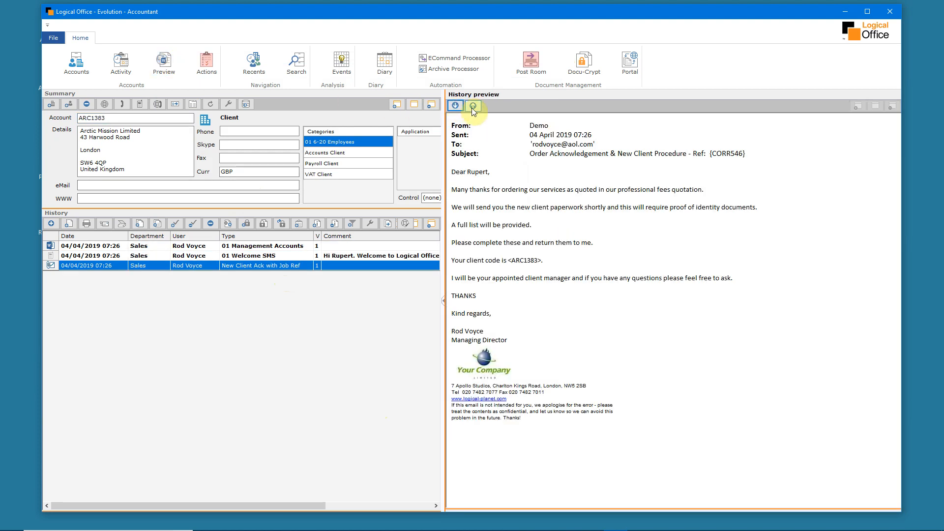
click(473, 107)
click(473, 106)
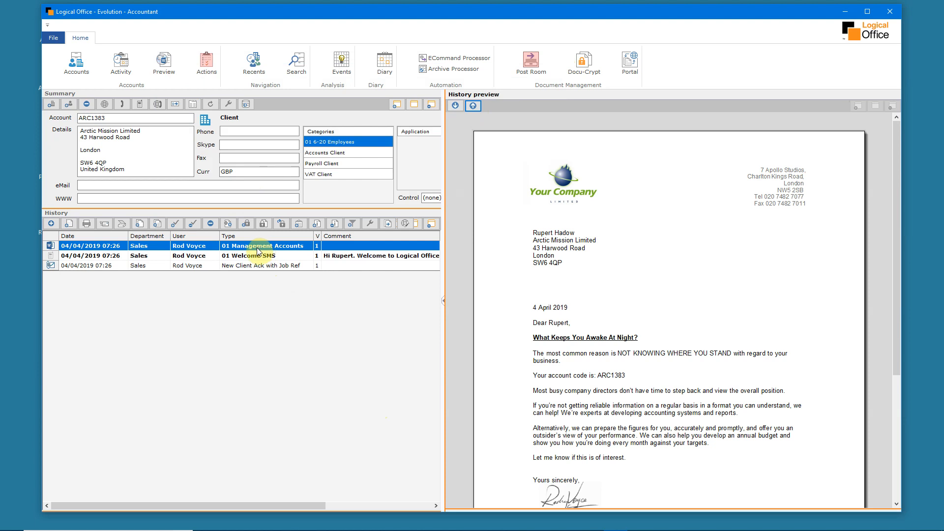
click(76, 65)
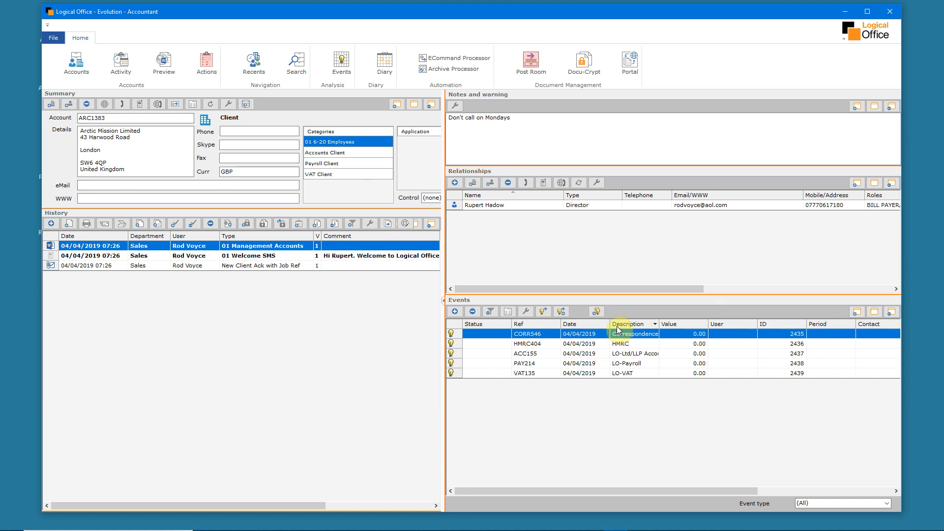
Import PAYSLIPS.pdf from the desktop into the history of the LO-Payroll event with the type PAY Payslips
click(611, 363)
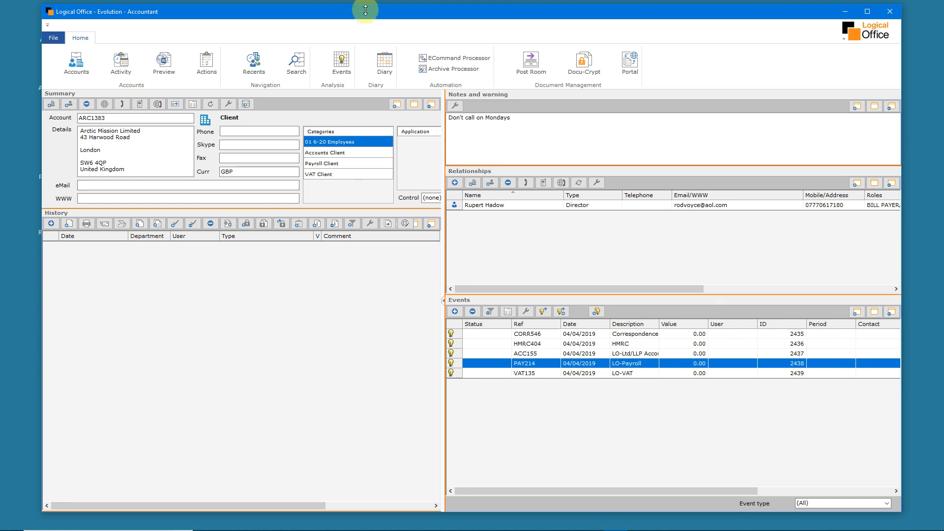
drag(366, 14, 429, 13)
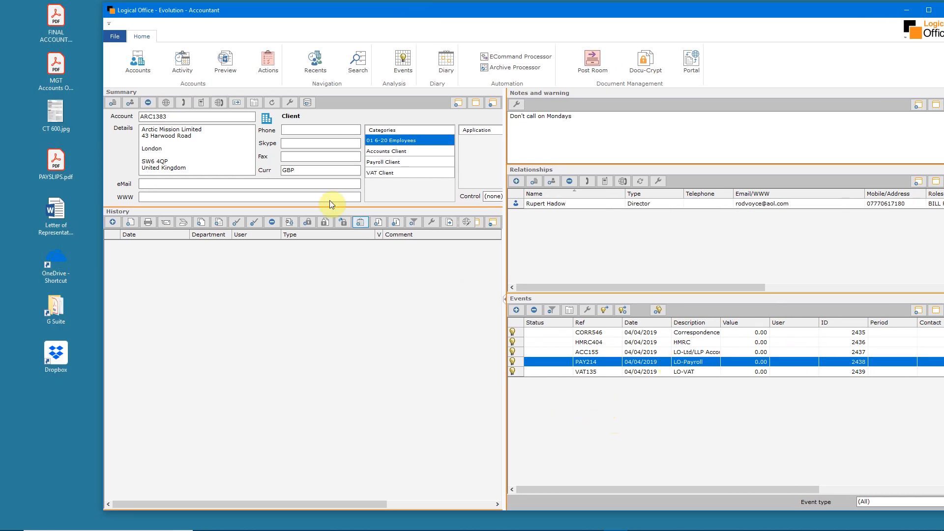
drag(48, 178, 361, 349)
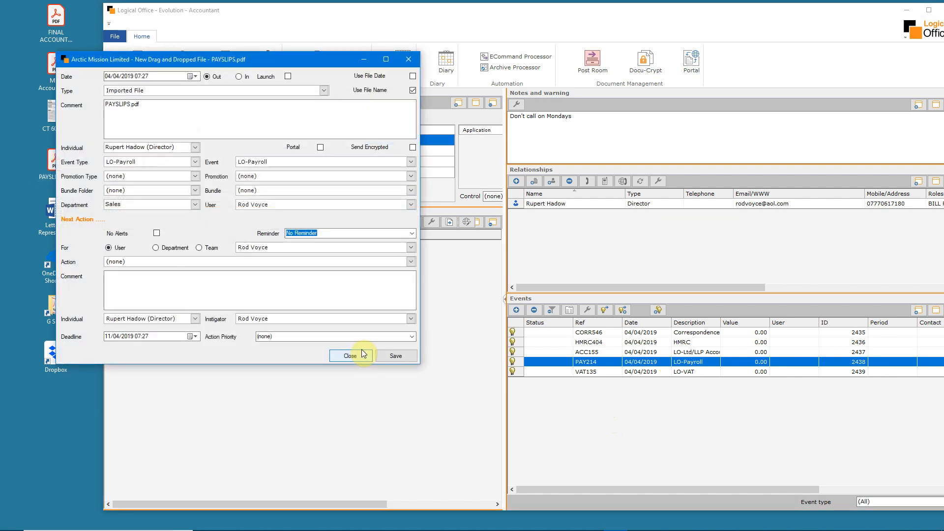
click(323, 90)
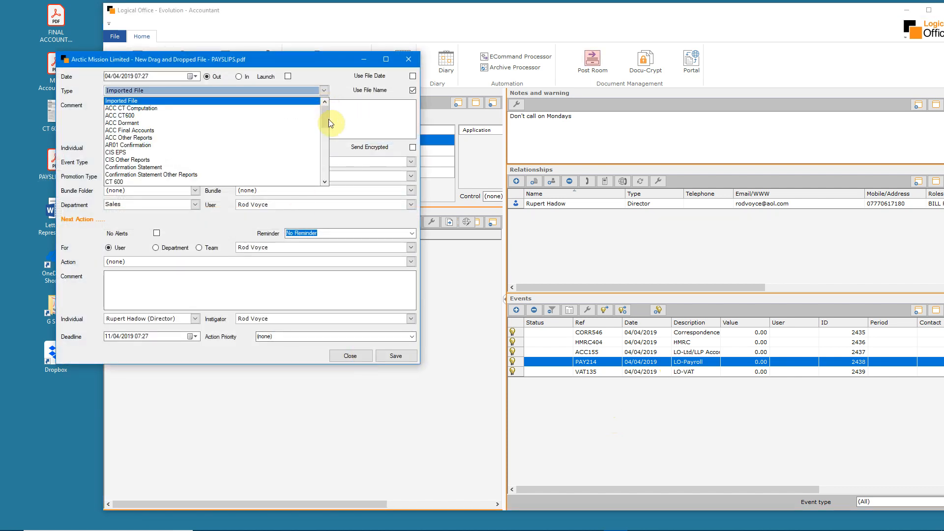
drag(325, 120, 322, 150)
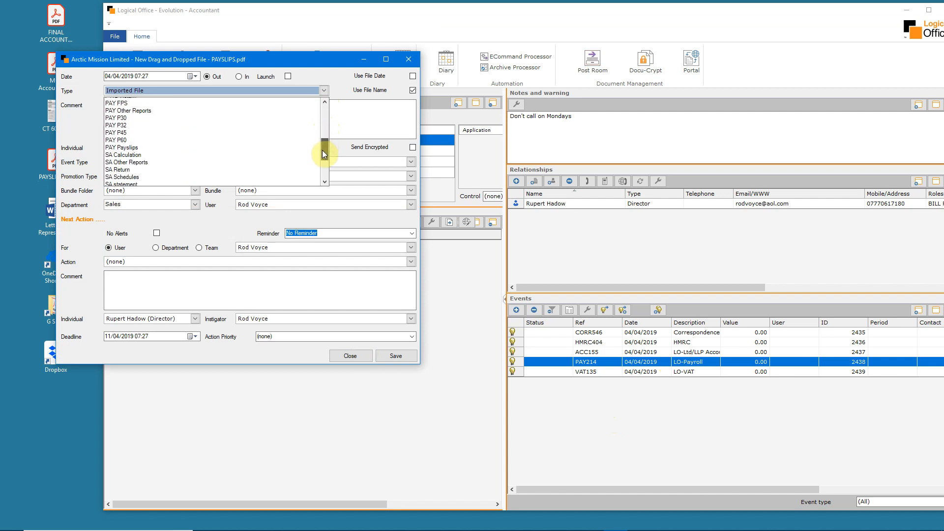
click(211, 149)
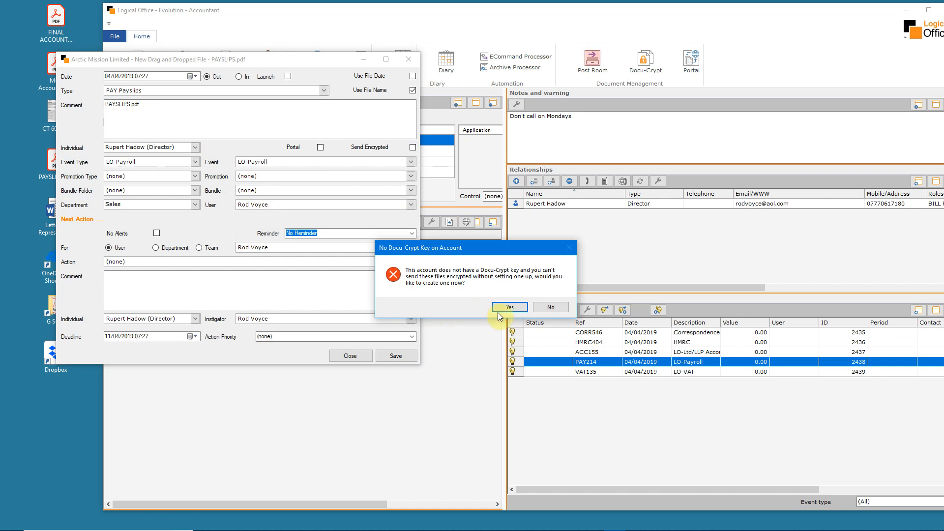
Set the payslips file to send encrypted, save a new Docu-Crypt key for the account, and save the imported file
click(513, 311)
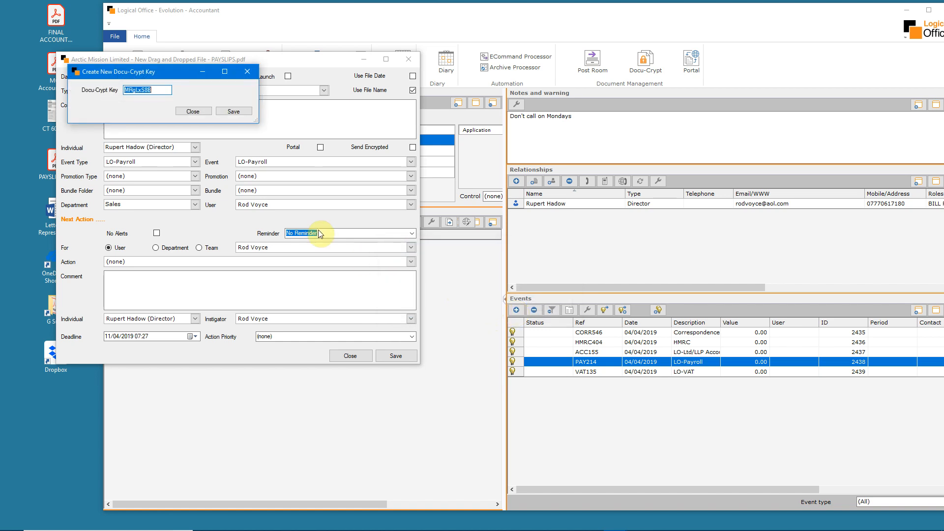
click(236, 111)
click(395, 355)
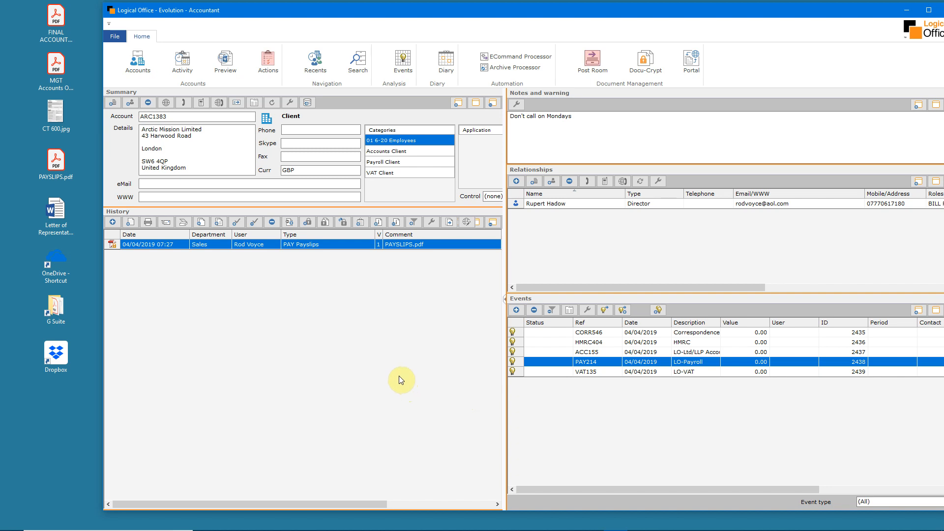
Create an email attaching the selected payslips from the Payslips Enclosed template and save it with its default details
click(166, 223)
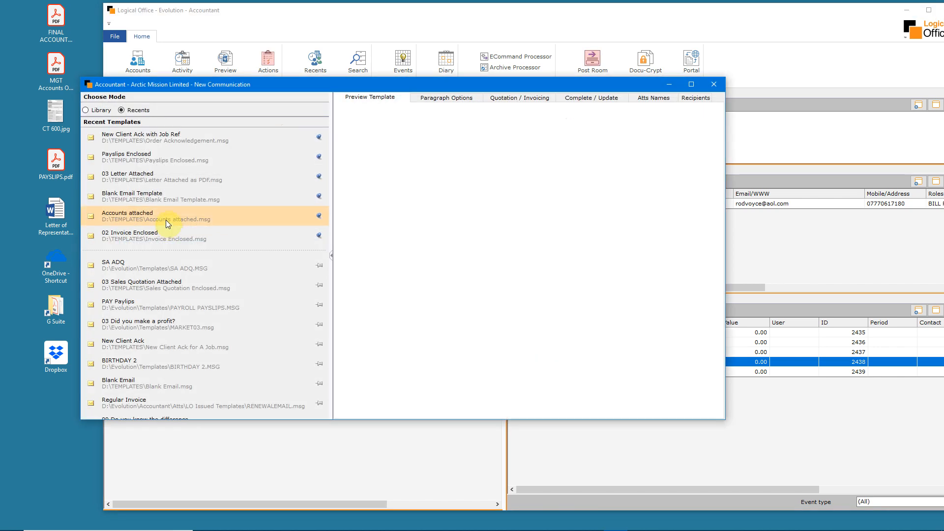
click(151, 161)
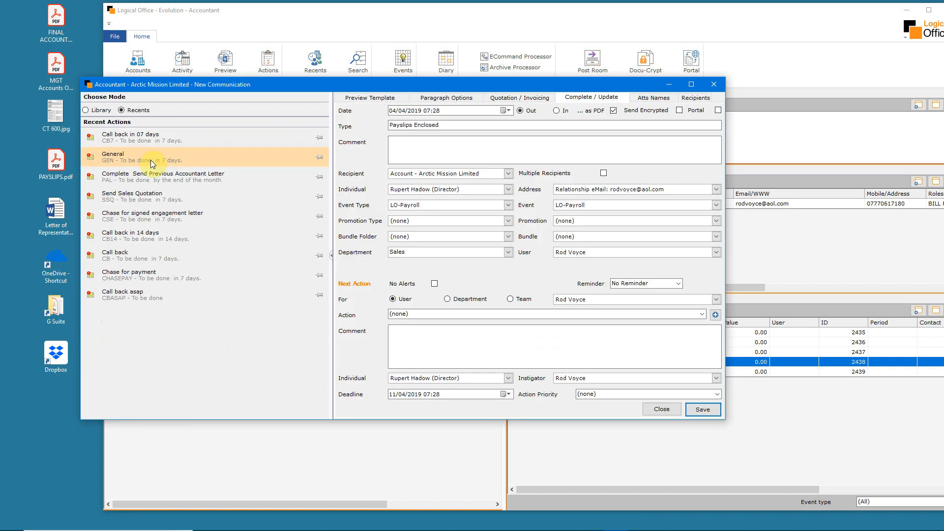
click(702, 409)
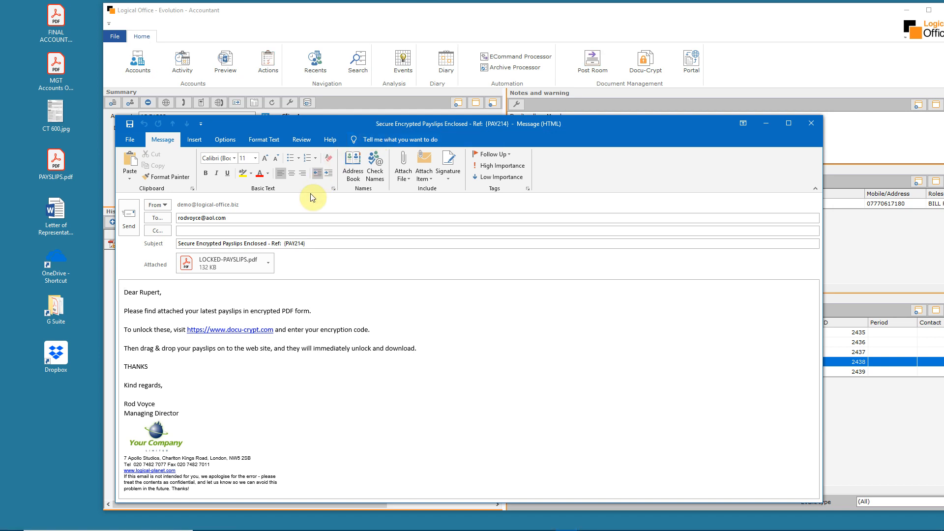
Check the event reference in the payslips email's subject and open the docu-crypt.com link in its body
drag(306, 244, 288, 244)
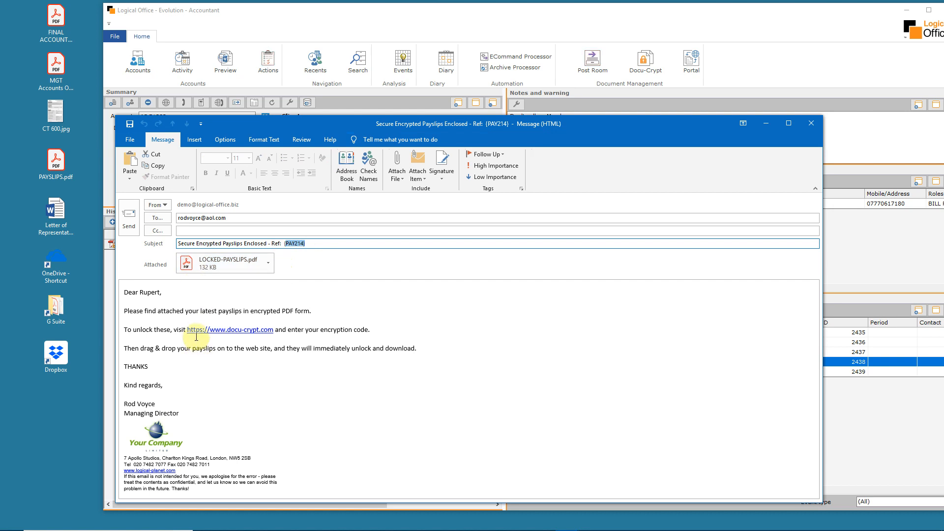
click(238, 330)
ctrl+click(238, 331)
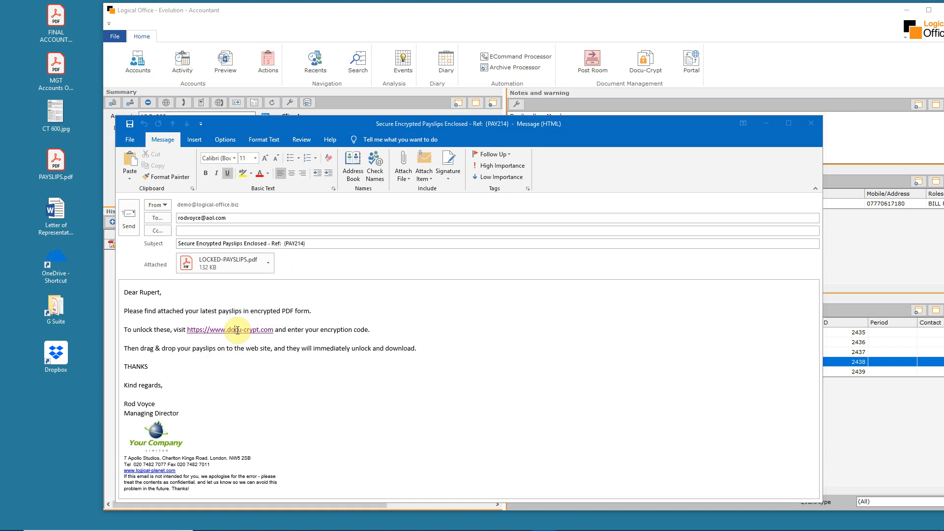
click(202, 135)
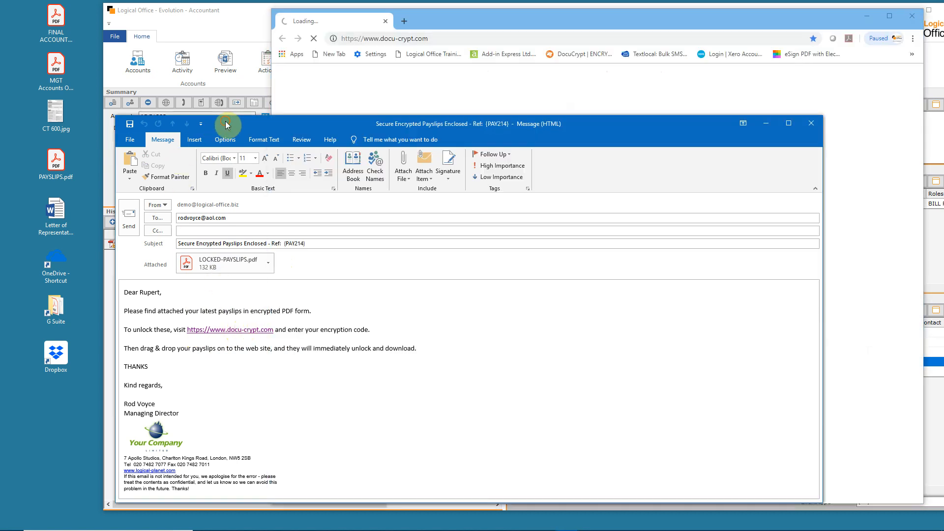
Copy the LOCKED-PAYSLIPS.pdf attachment to the desktop, try to open it in Acrobat Reader, and close the reader
drag(189, 265, 50, 433)
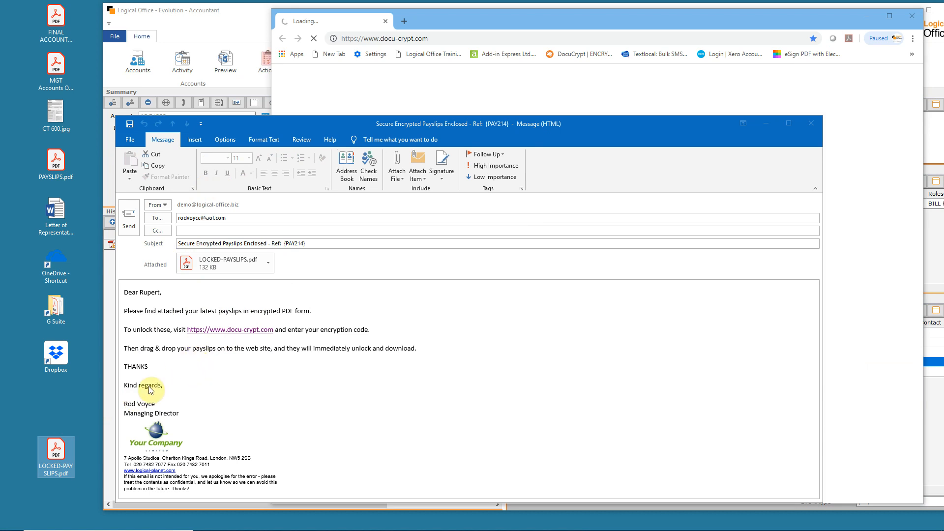
double_click(58, 452)
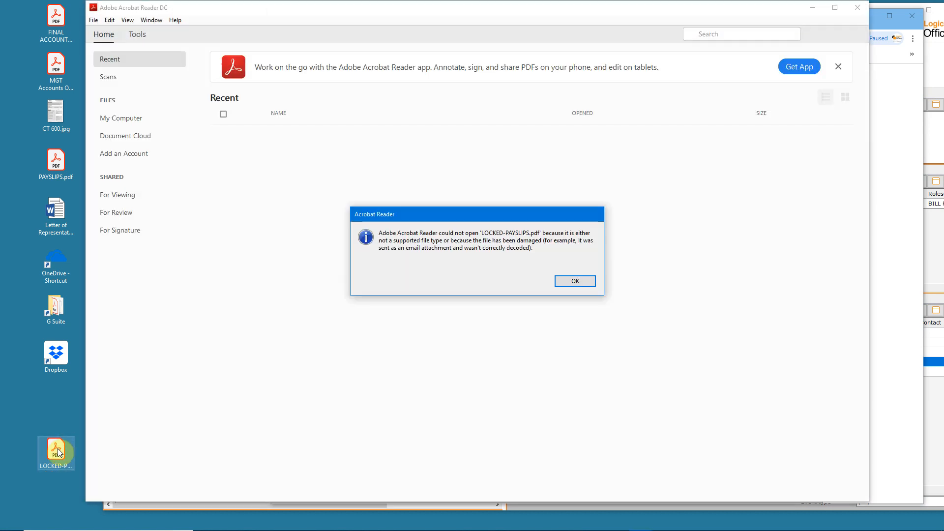
click(571, 282)
click(858, 12)
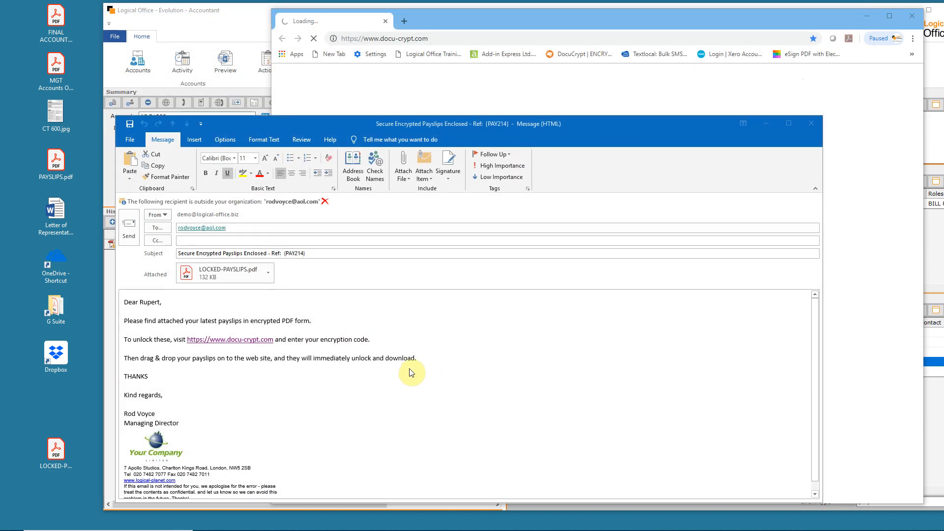
Send the encrypted payslips email and move the browser window with the Docu-Crypt site slightly down
click(292, 242)
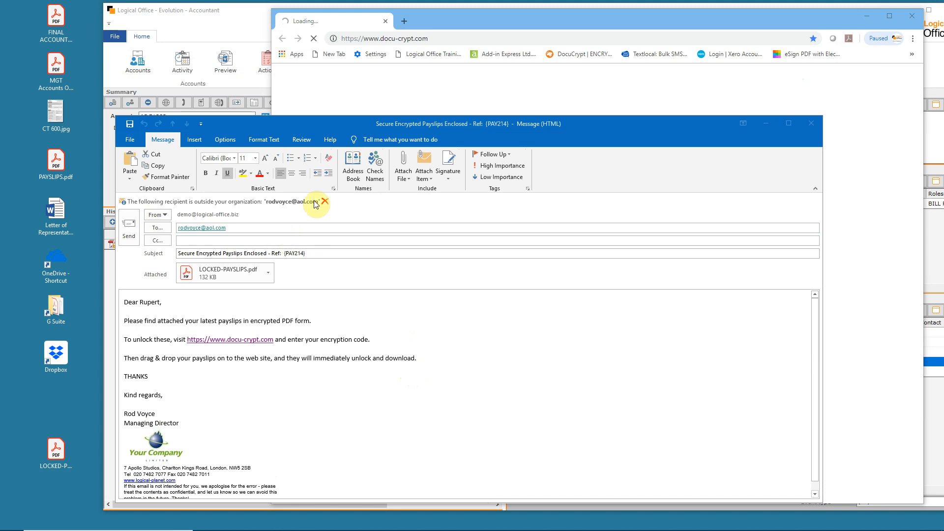
click(129, 229)
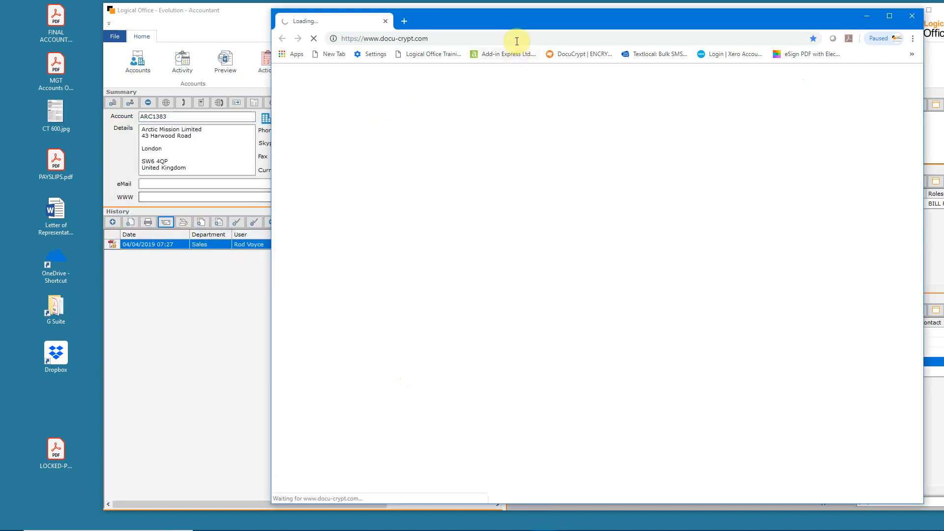
drag(524, 15, 524, 31)
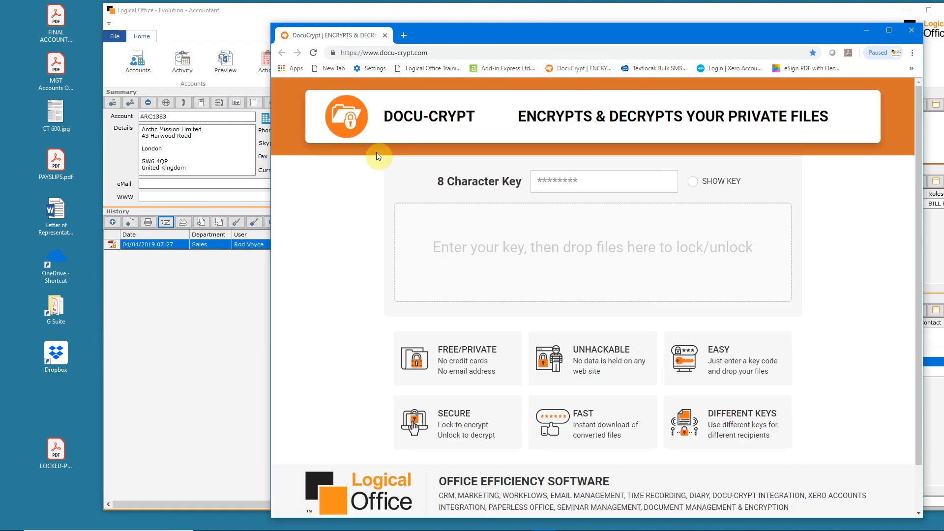
Switch to Logical Office, create an SMS for the director from the SMS Encryption Code template, save it, and send the message
click(246, 10)
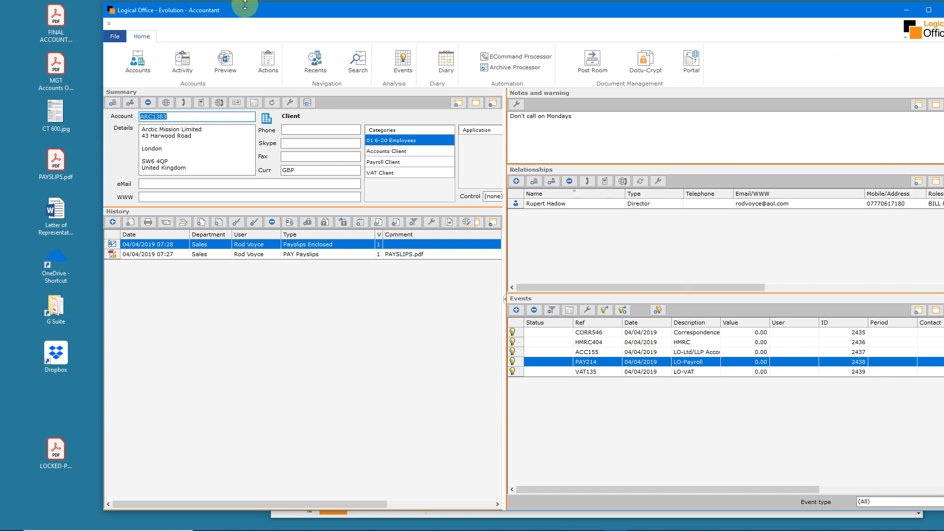
click(112, 222)
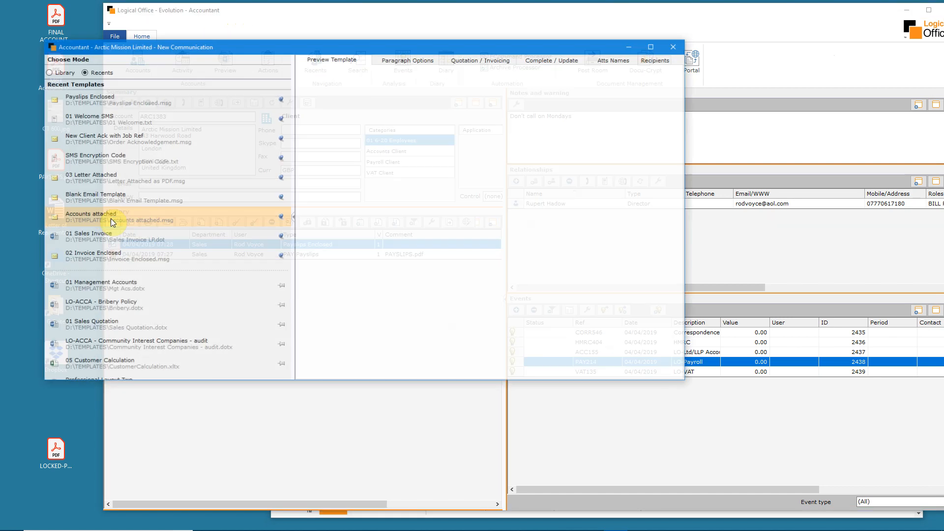
click(104, 163)
click(104, 164)
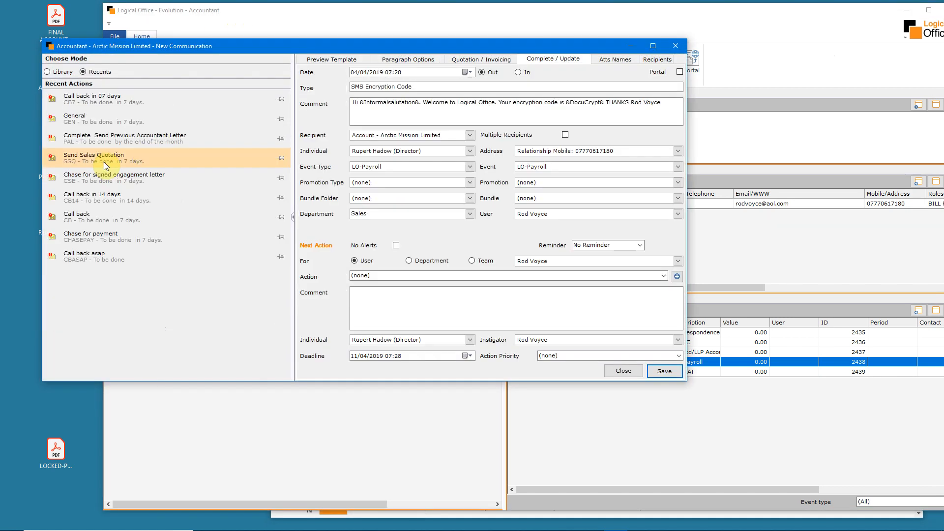
click(664, 371)
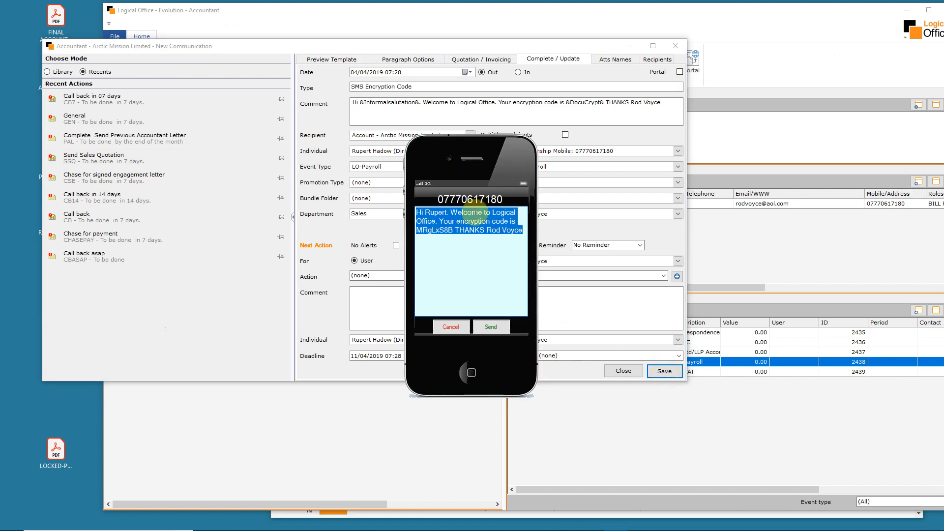
click(494, 329)
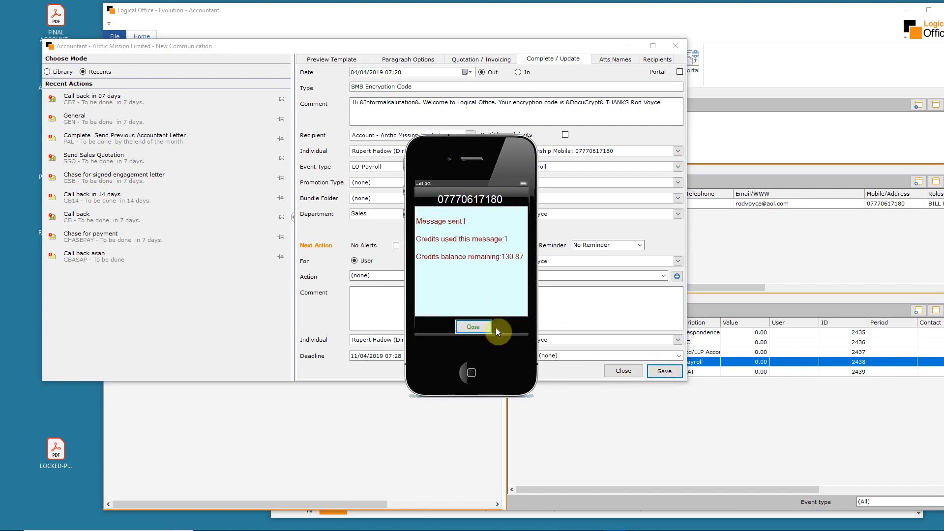
Close the SMS confirmation, open the Arctic Mission Limited account details, and copy its Docu-Crypt key
click(478, 326)
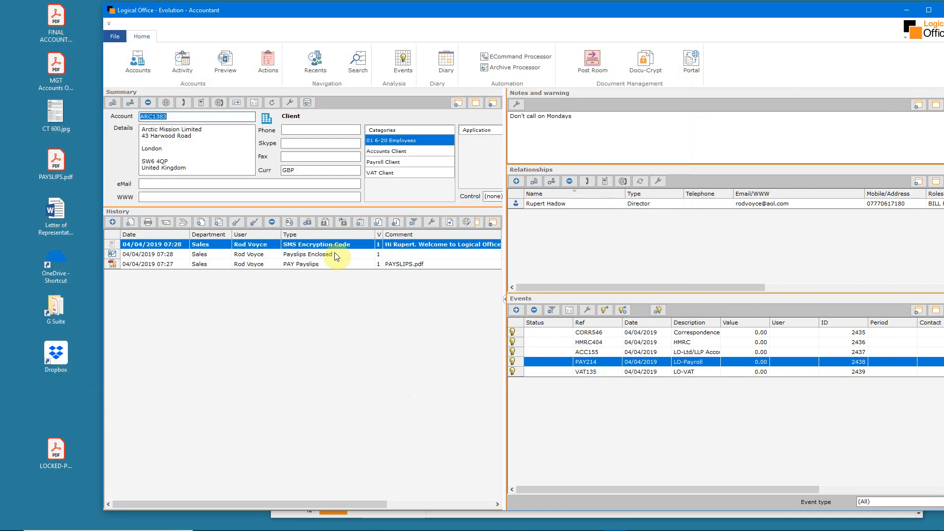
click(289, 103)
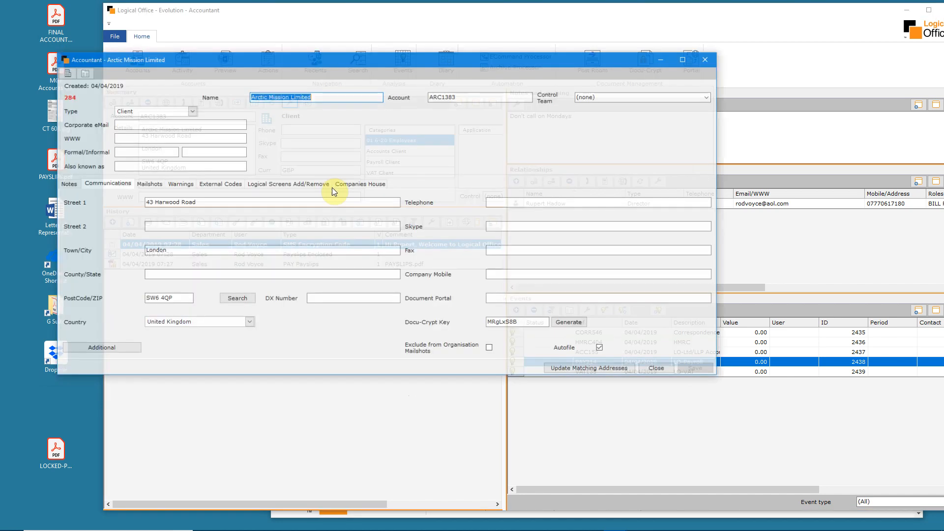
double_click(489, 324)
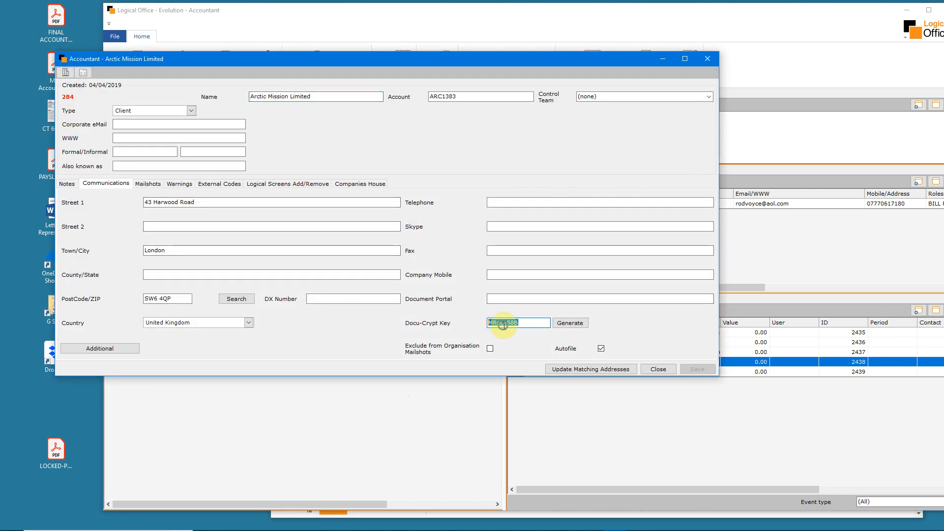
right_click(503, 324)
click(517, 359)
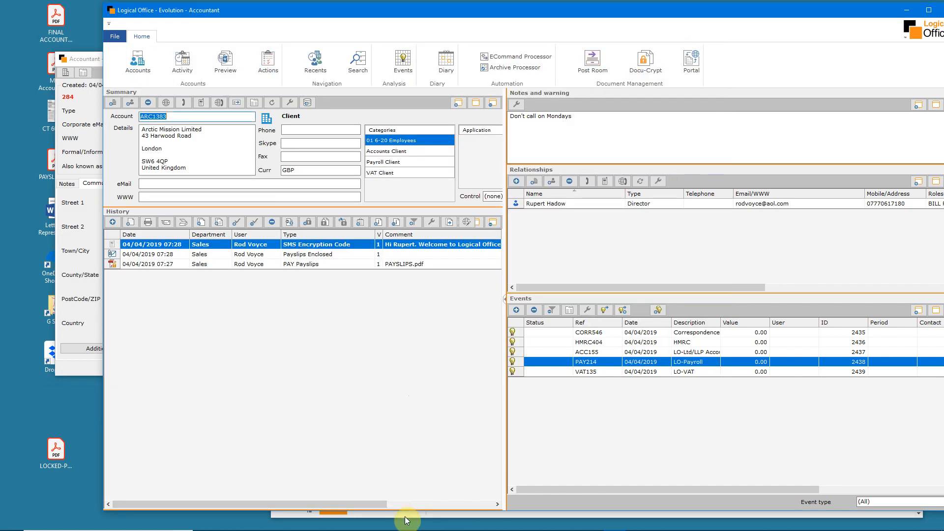
Switch to the Docu-Crypt site, paste the 8-character key, show it, and unlock LOCKED-PAYSLIPS.pdf from the desktop
click(404, 514)
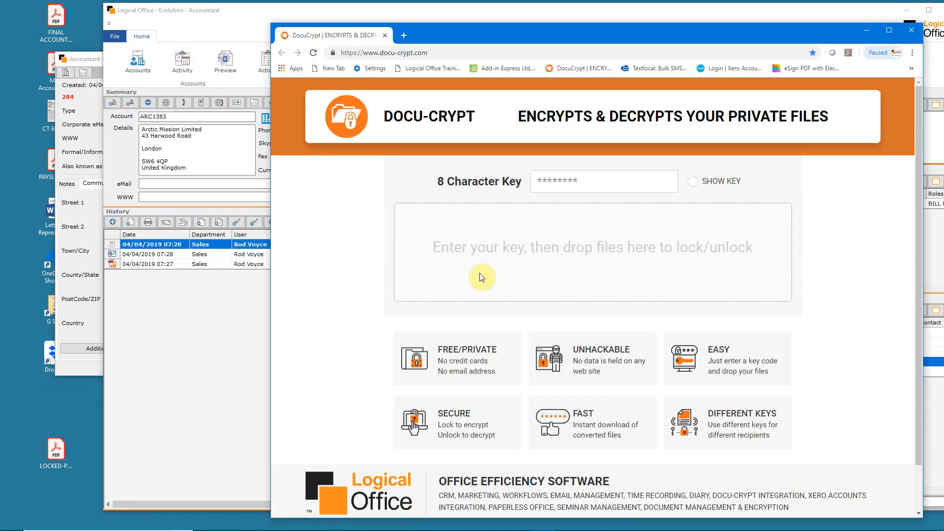
click(532, 188)
key(ctrl+v)
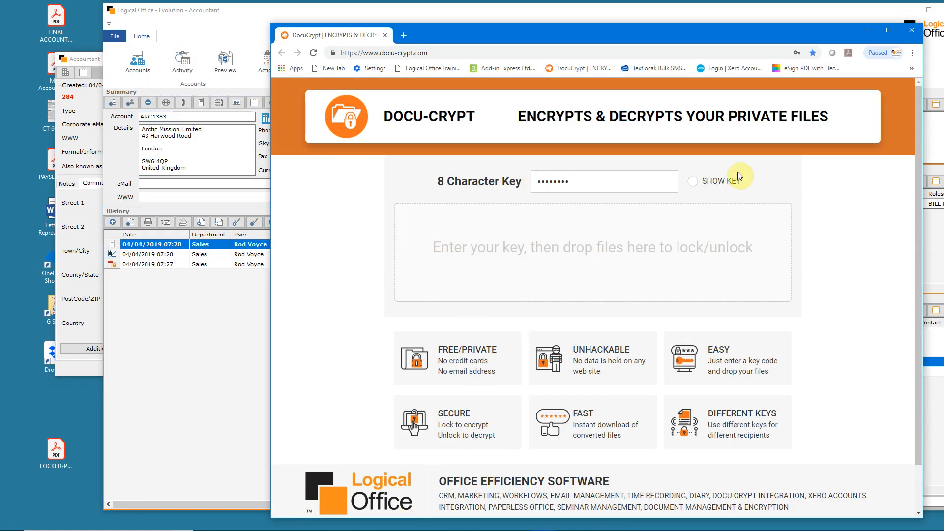
click(701, 185)
drag(56, 450, 445, 258)
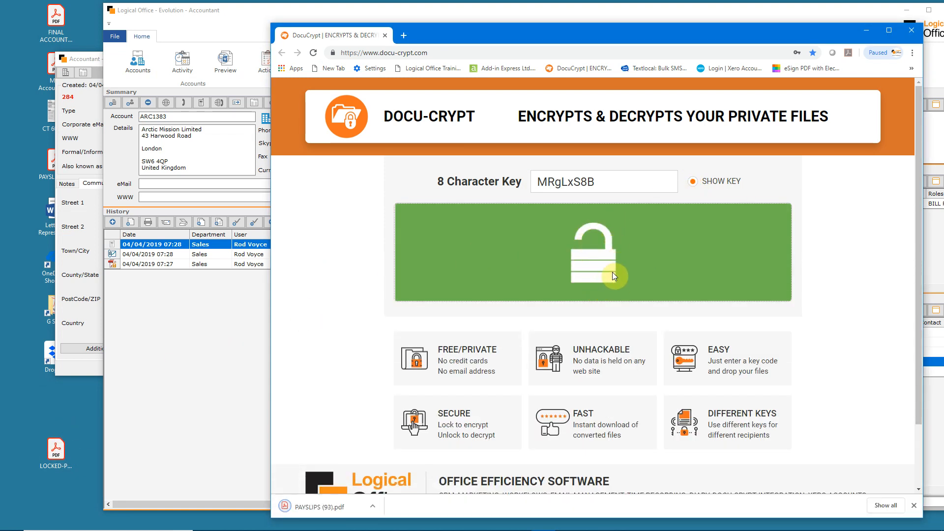
View the decrypted payslips PDF in Acrobat Reader, then close the reader and the client's account details
click(310, 507)
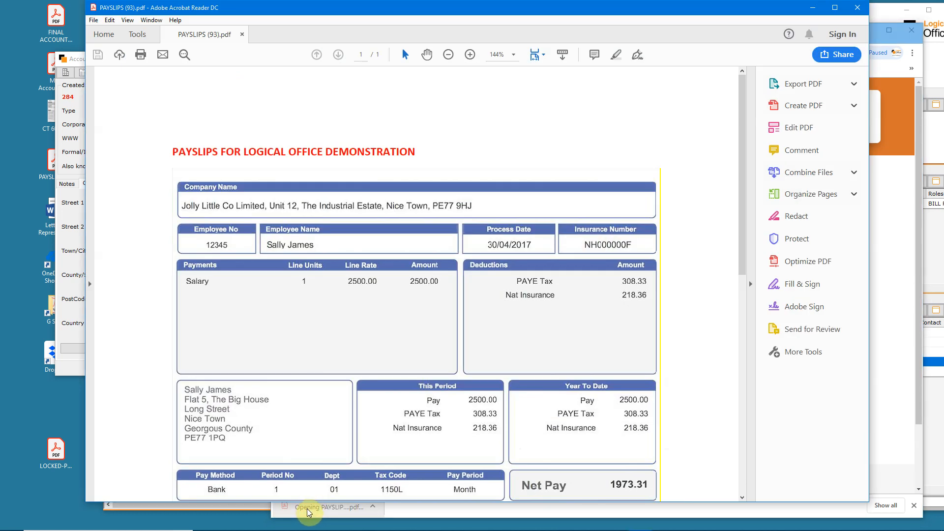
click(855, 11)
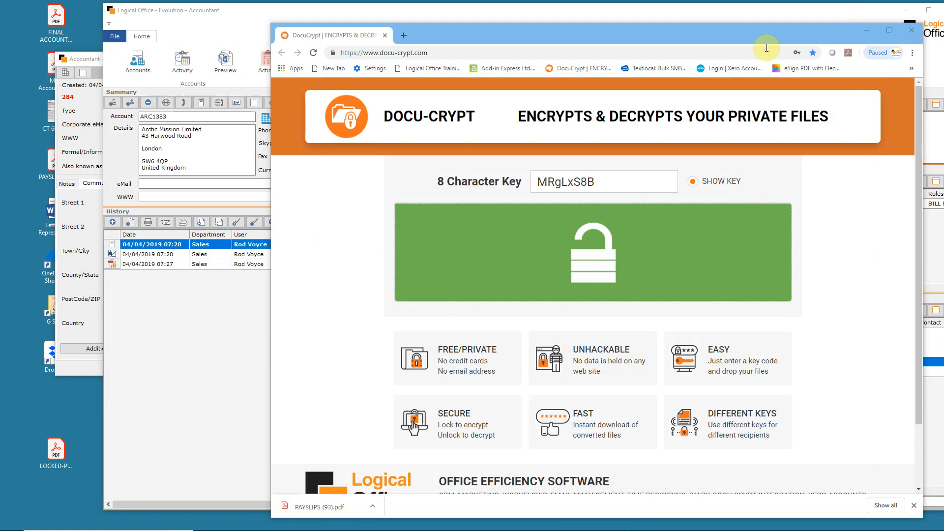
click(82, 73)
click(708, 58)
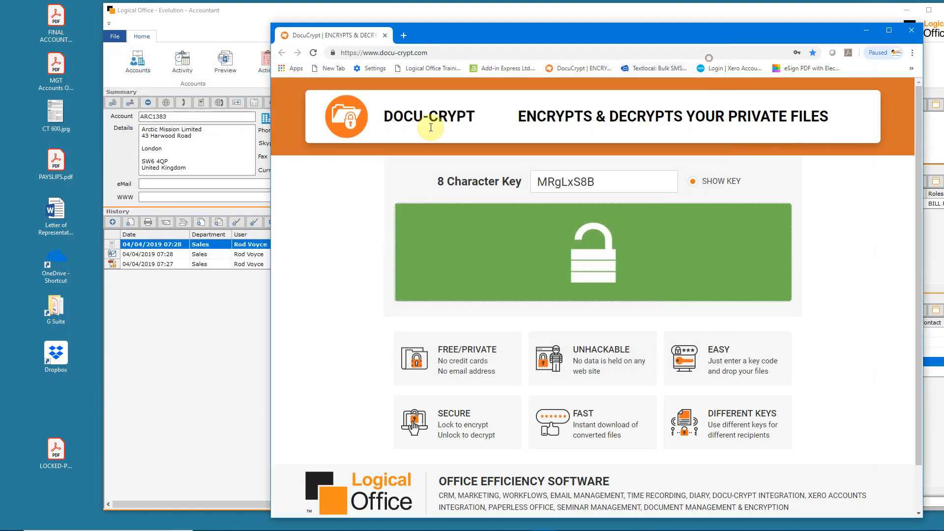
Encrypt FINAL ACCOUNTS.pdf on the Docu-Crypt site, put the locked copy on the desktop, and unlock LOCKED-PAYSLIPS.pdf again with the same key
click(55, 149)
drag(55, 20, 546, 245)
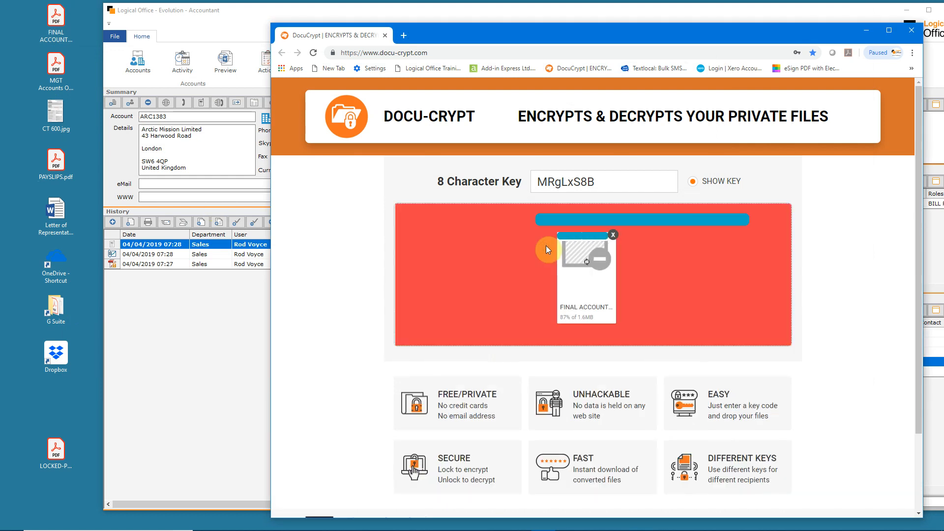
drag(315, 507, 55, 514)
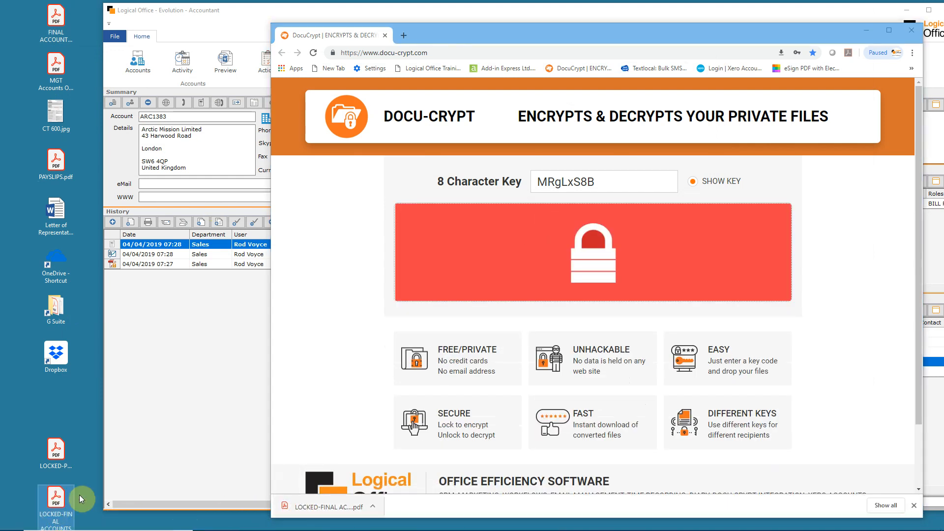
drag(56, 454, 659, 278)
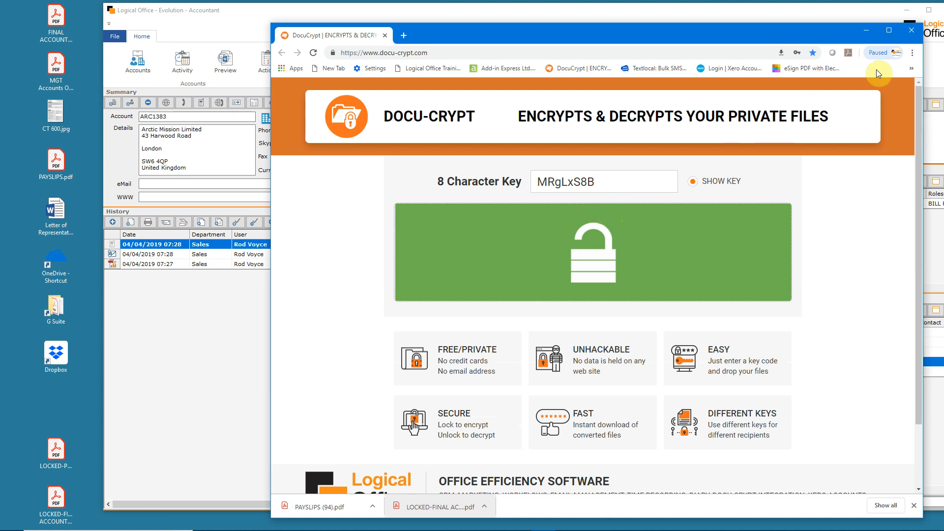
Close the browser and move both locked PDFs from the desktop to the Recycle Bin
click(912, 32)
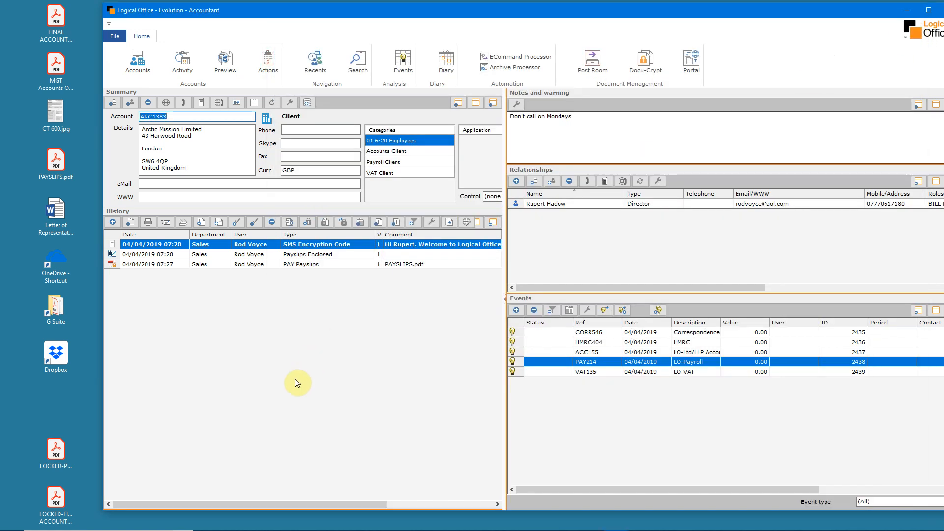
drag(81, 430, 23, 528)
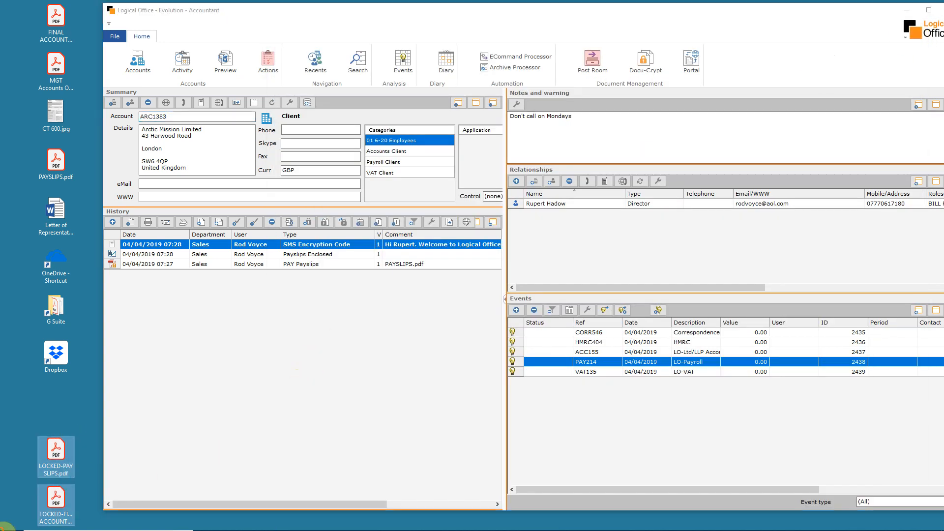
key(Delete)
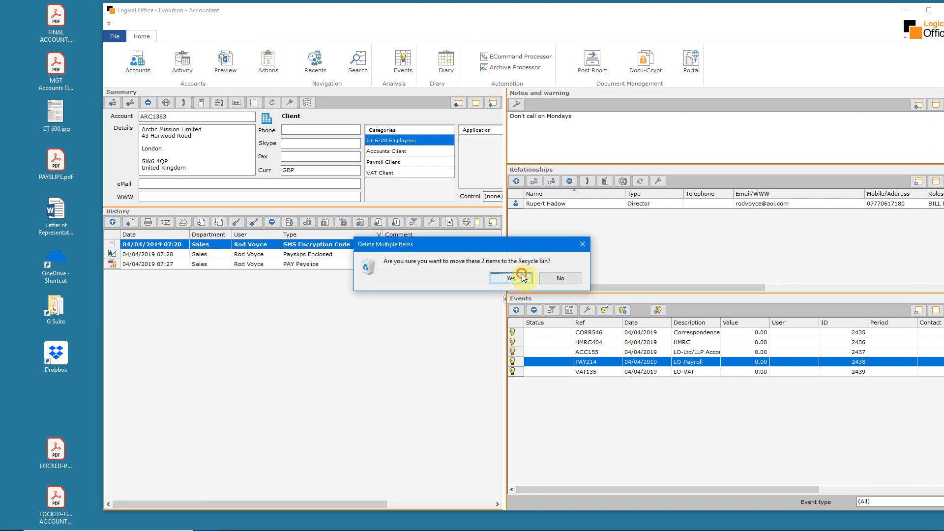
click(512, 278)
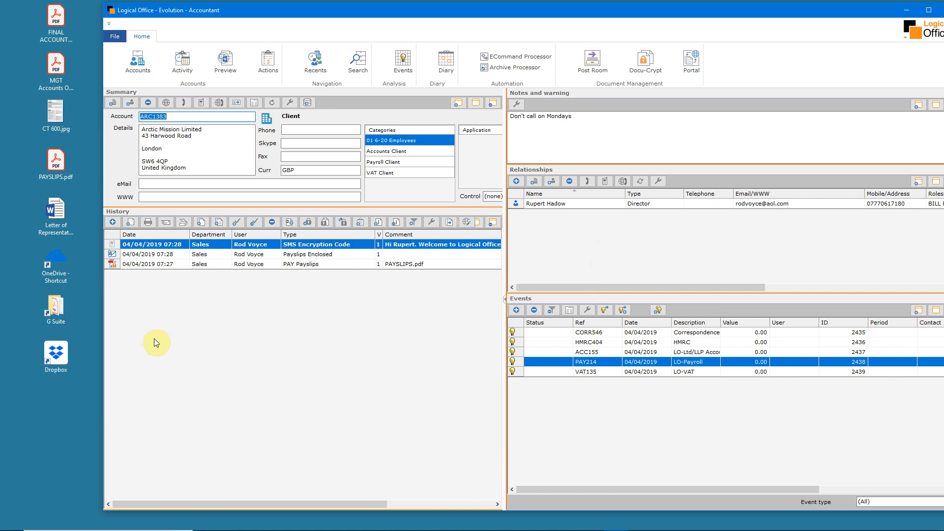
Import FINAL ACCOUNTS.pdf from the desktop into the LO-Ltd/LLP Accounts event's history as type ACC Final Accounts and save it
click(678, 352)
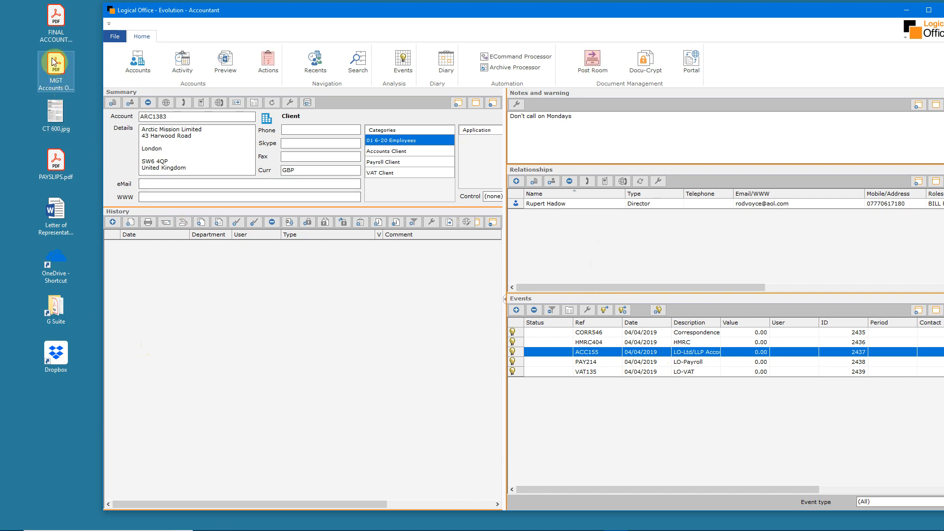
drag(55, 22, 317, 336)
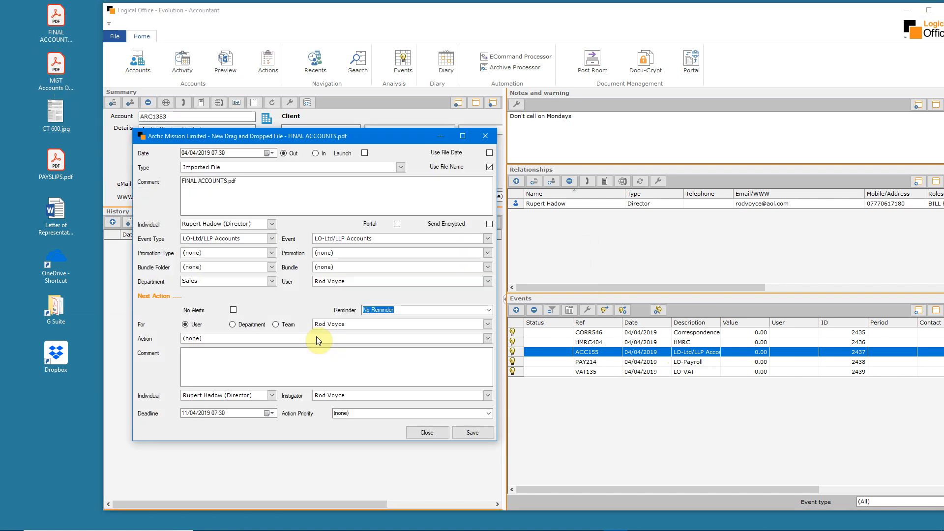
click(400, 167)
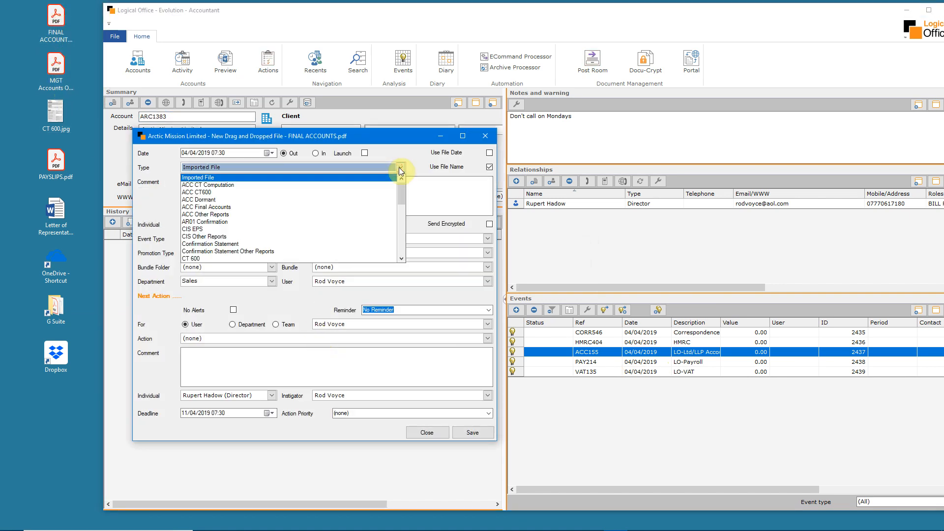
click(369, 207)
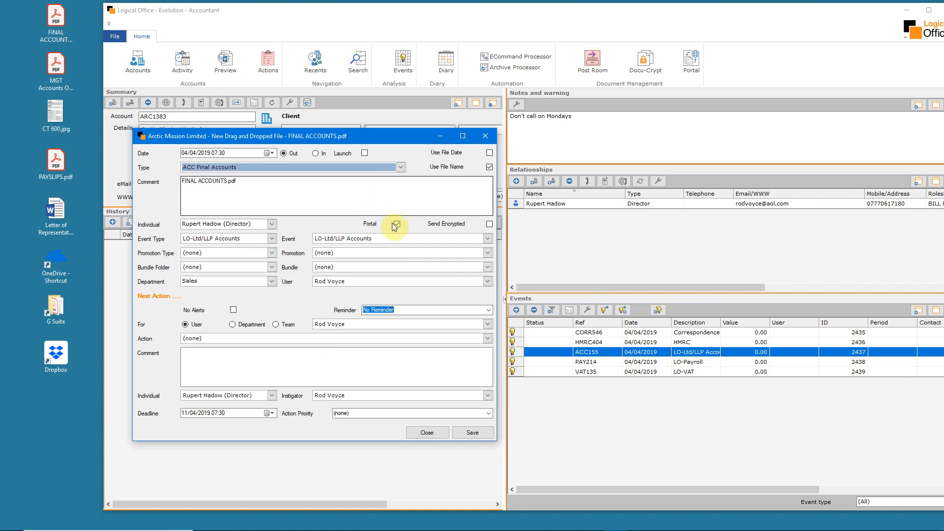
click(473, 433)
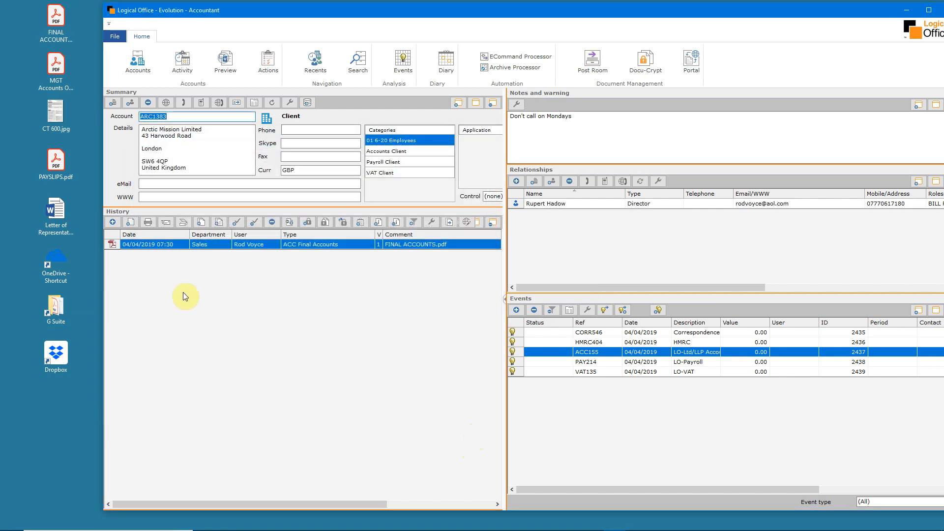
Import CT 600.jpg from the desktop into the same accounts event's history as type CT 600 and save it
drag(52, 109, 238, 279)
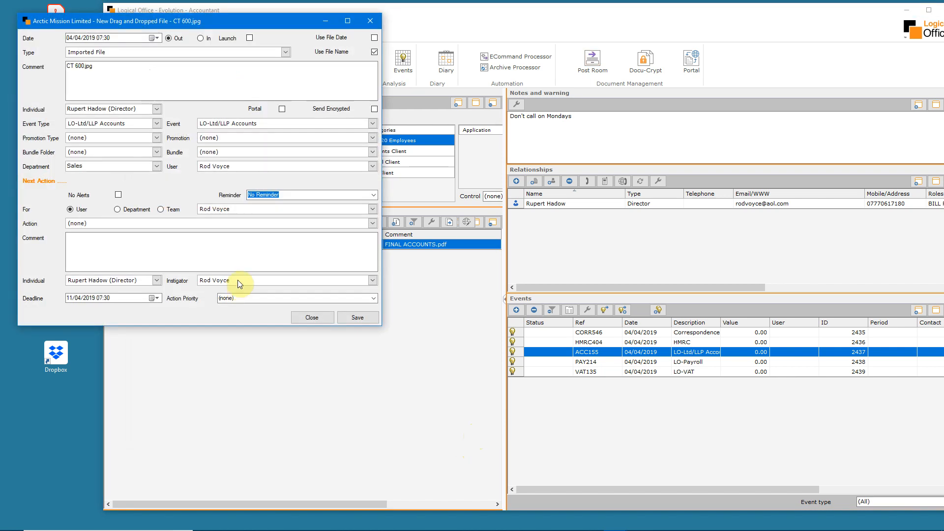
click(285, 52)
click(155, 143)
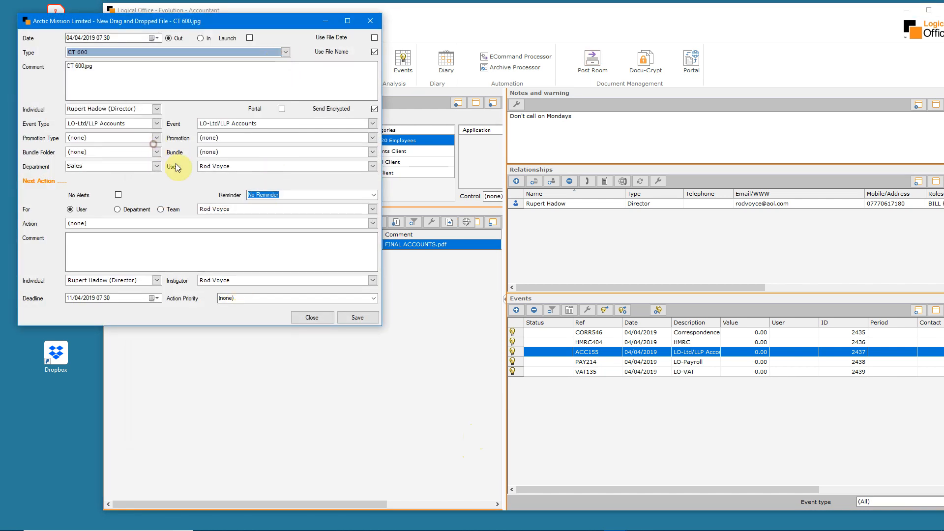
click(355, 317)
Import Letter of Representation.docx into the accounts event's history as type Letter of Representation and save it
drag(56, 211, 285, 328)
click(298, 64)
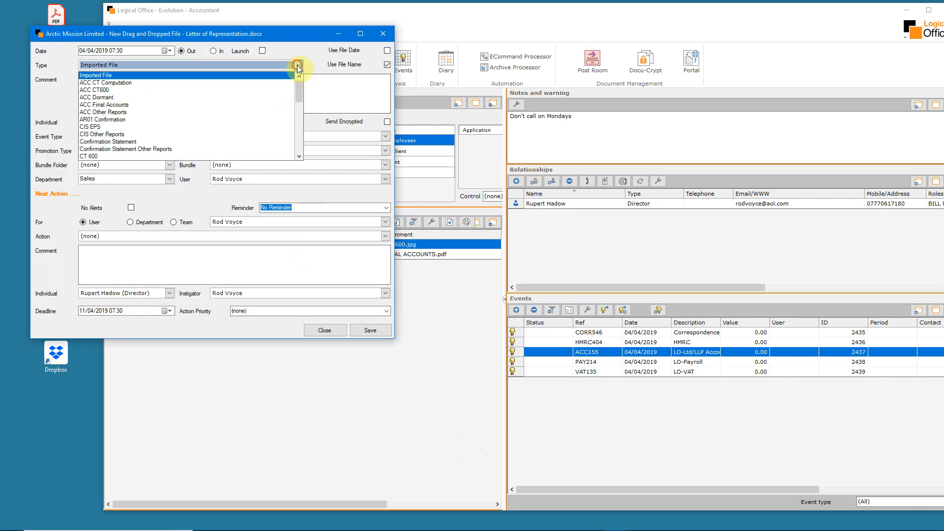
drag(298, 93, 299, 116)
click(182, 87)
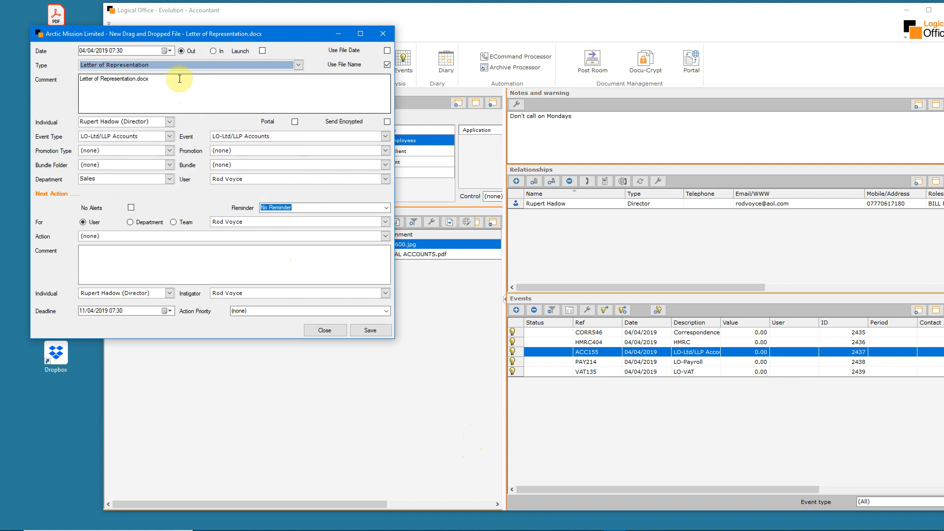
click(370, 331)
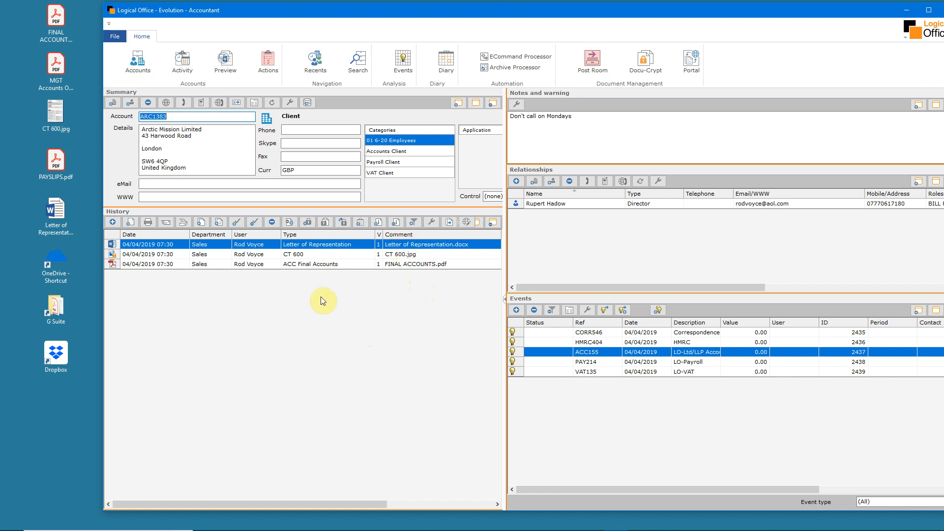
Set up the ACC Final Accounts entry for sending to the portal, with signing required and the ACC LTD Send to Portal template
click(263, 265)
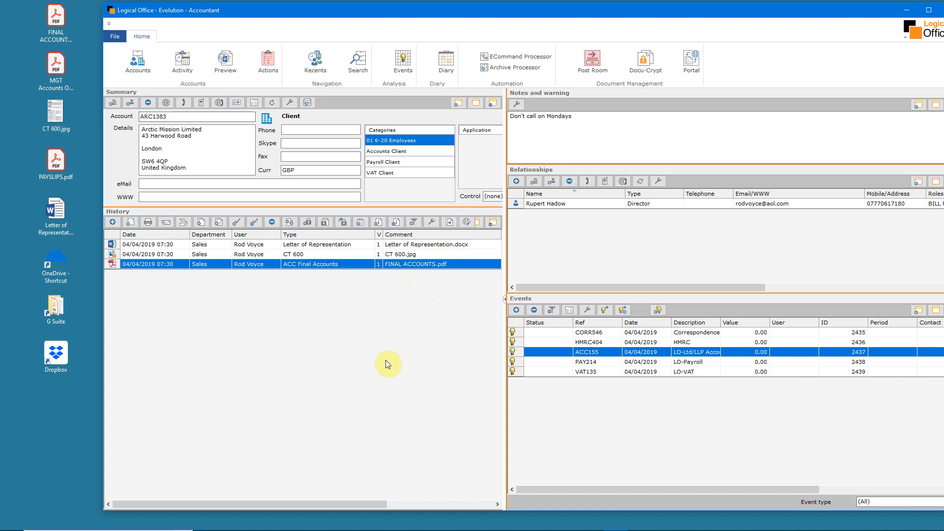
click(467, 224)
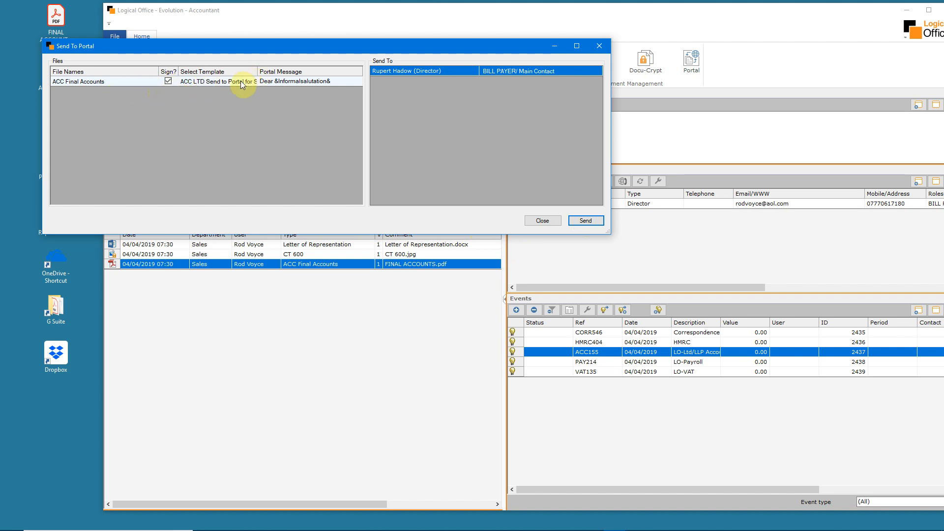
click(170, 82)
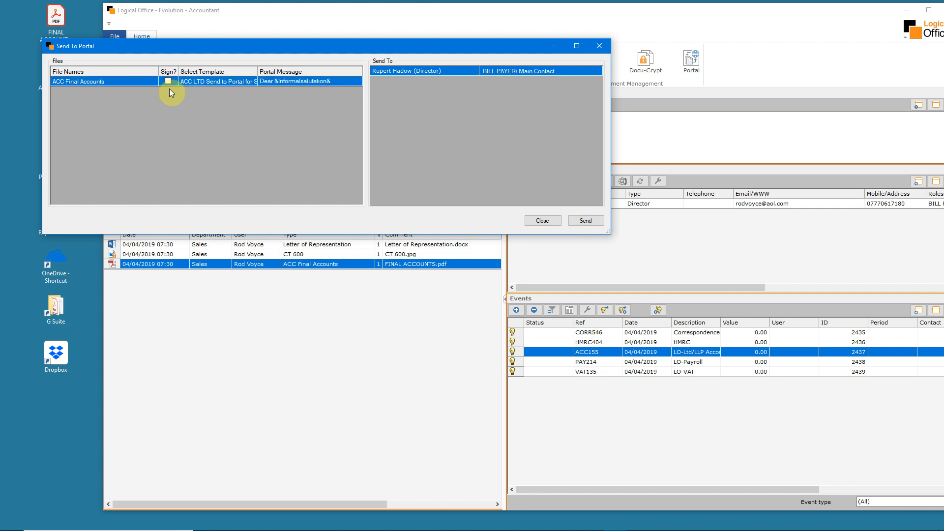
click(169, 81)
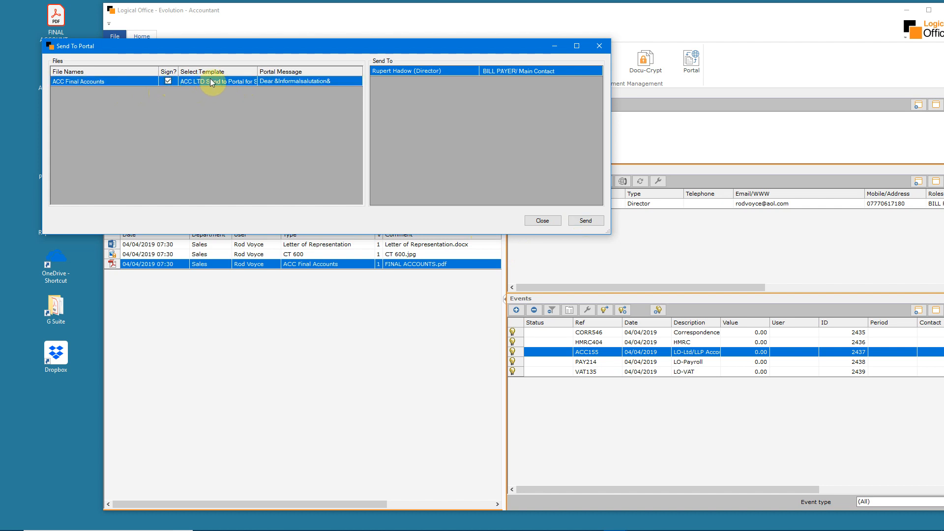
click(252, 81)
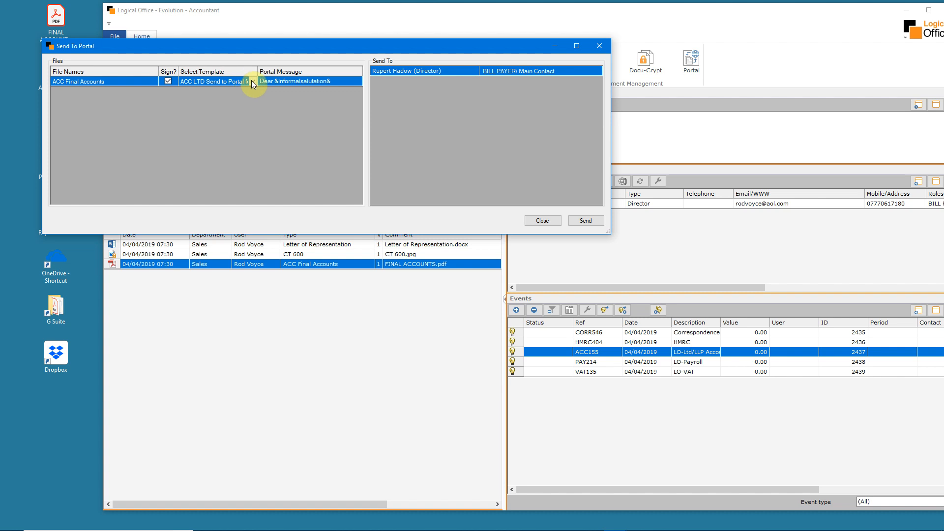
click(251, 81)
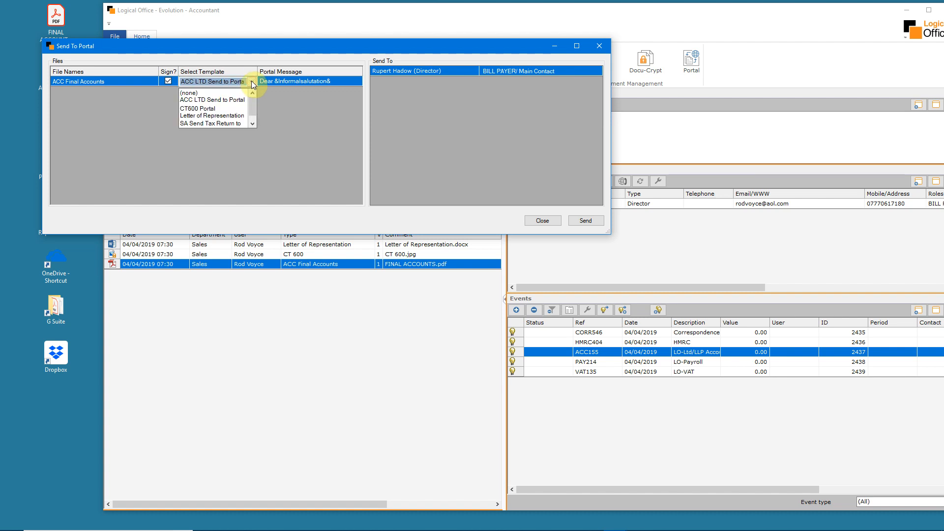
click(219, 101)
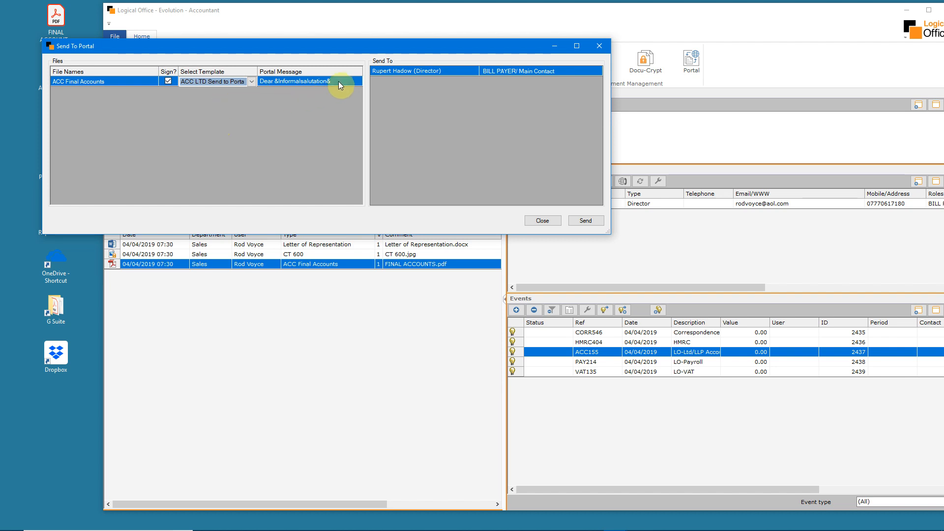
Review the full portal message for ACC Final Accounts, update it, and send the document to the portal
double_click(310, 82)
click(240, 150)
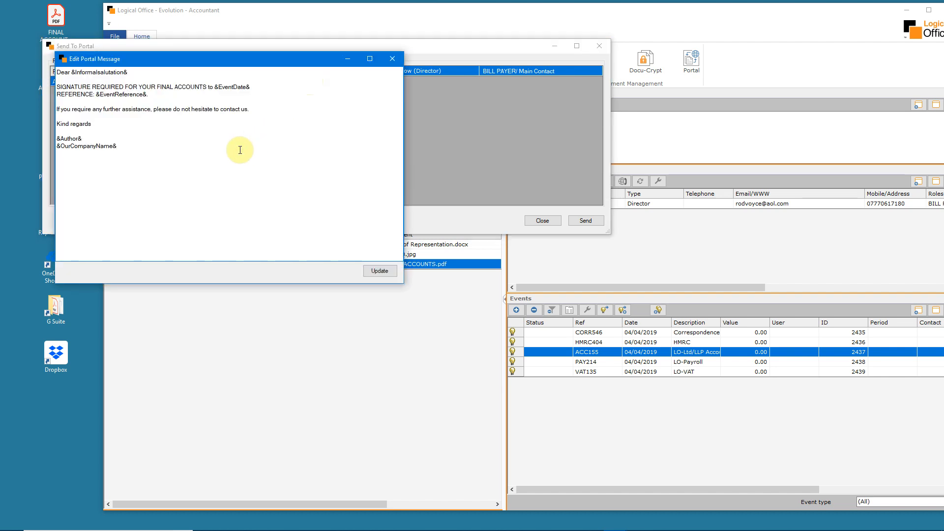
click(380, 270)
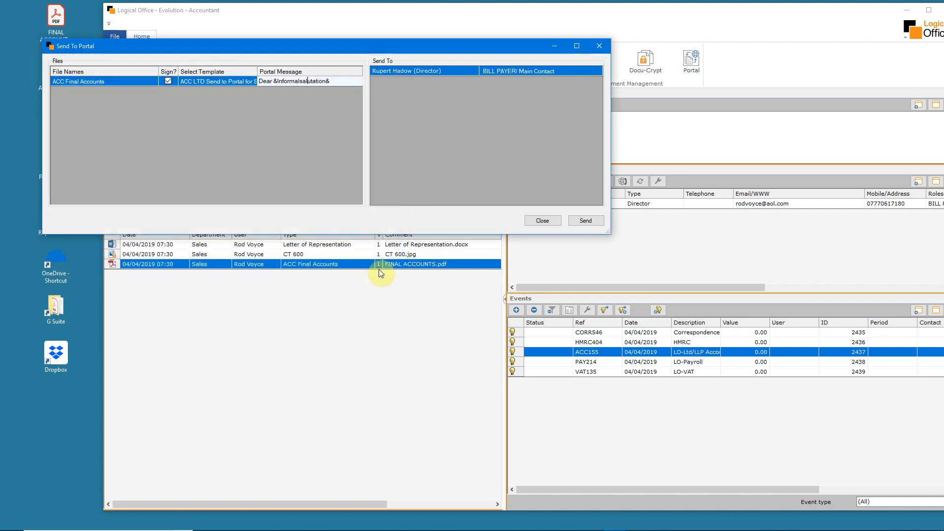
click(588, 221)
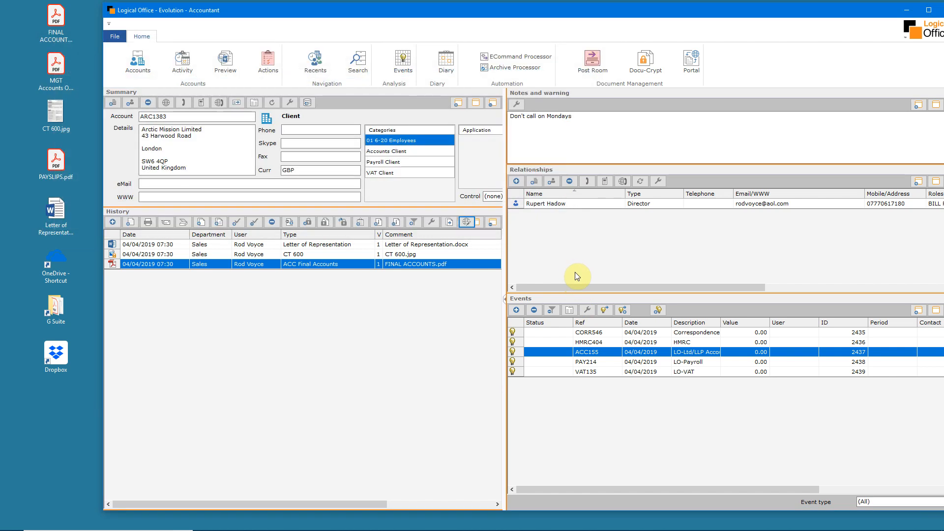
Check the portal signing status of the recently sent FINAL ACCOUNTS.pdf entries, including Arctic Mission Limited, and close the list
click(696, 65)
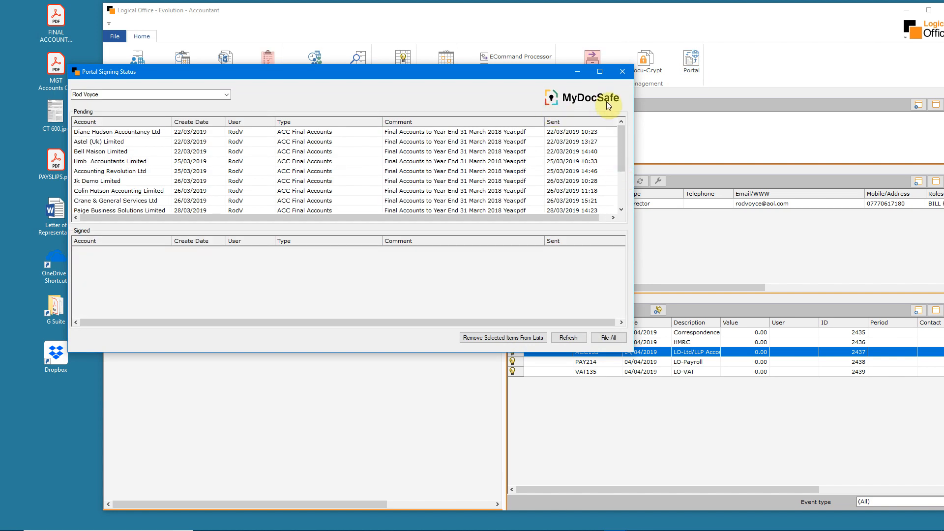
drag(621, 149, 620, 191)
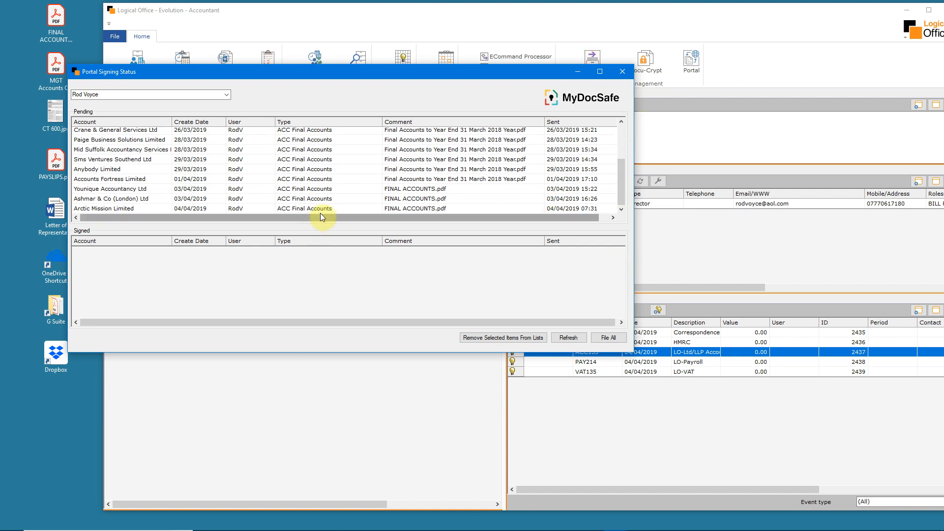
click(332, 189)
click(329, 198)
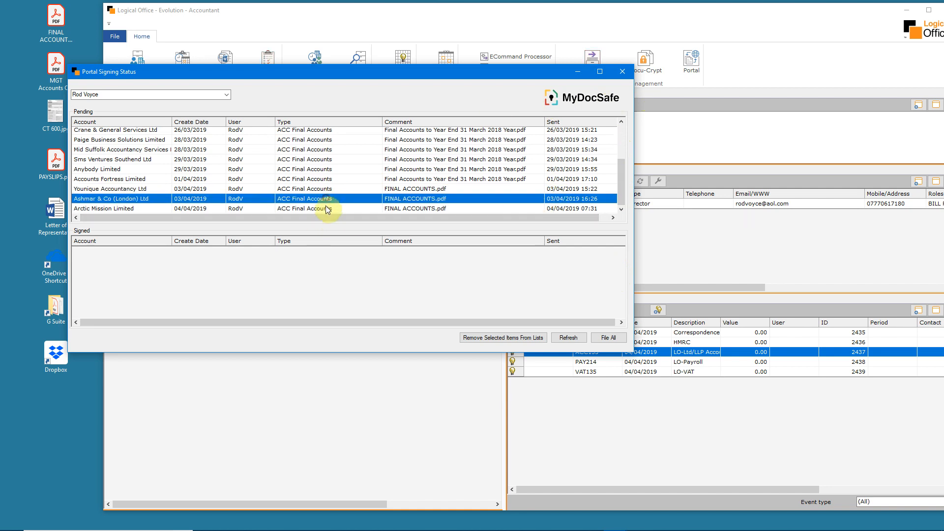
click(327, 208)
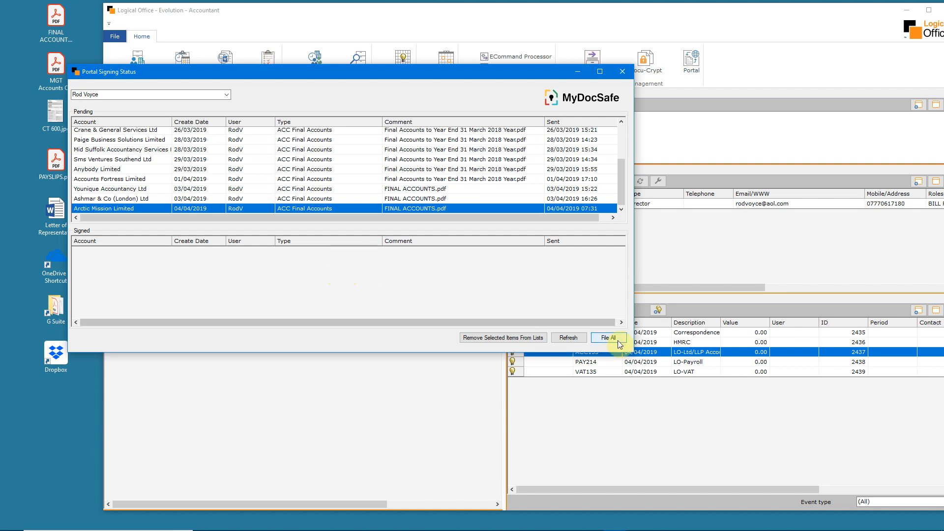
click(621, 73)
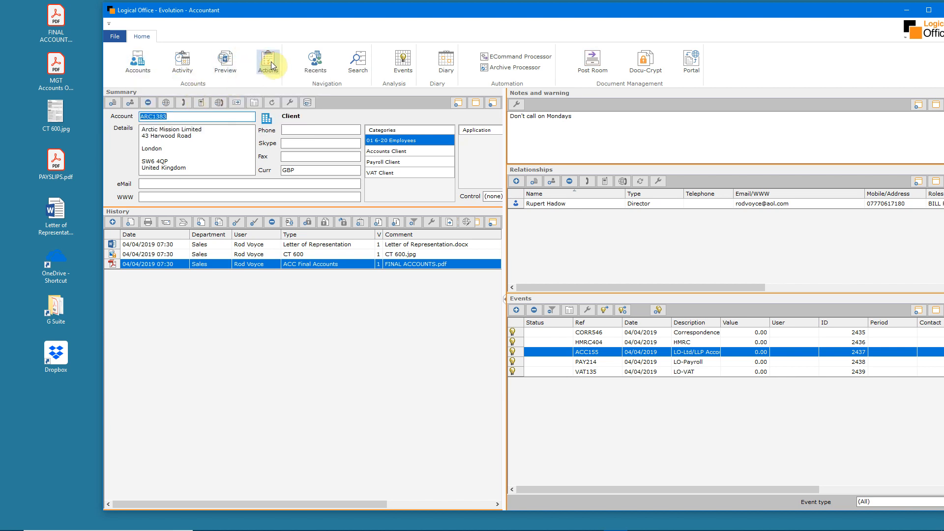
View the Acme Motors Limited record from the recent accounts, and return to Arctic Mission Limited the same way
click(316, 61)
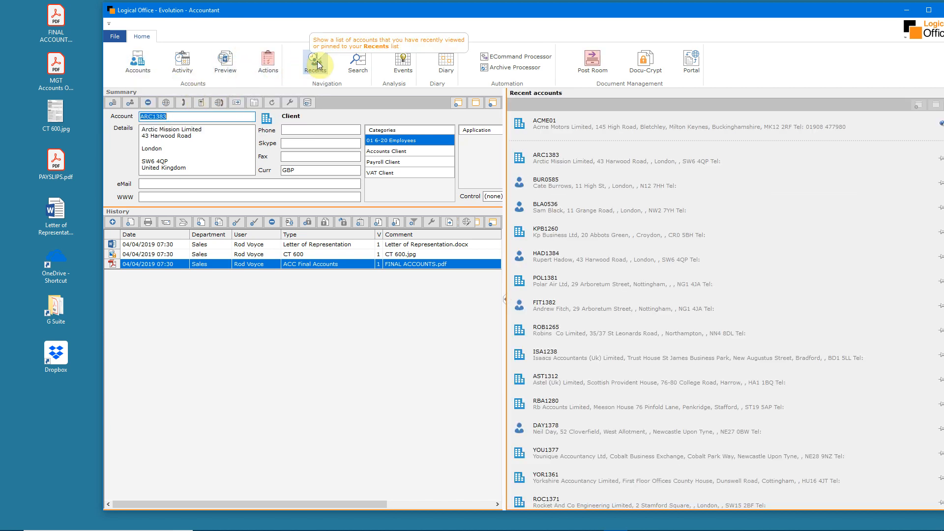
click(650, 123)
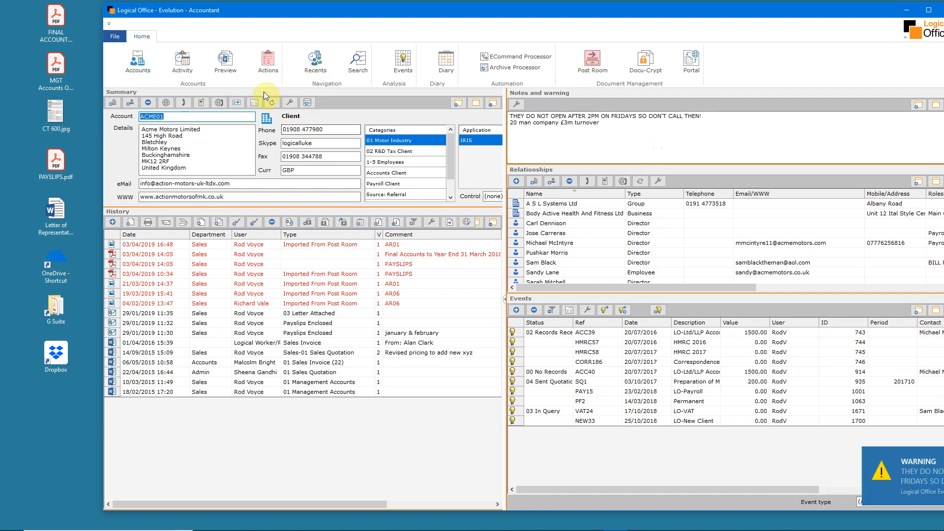
click(316, 65)
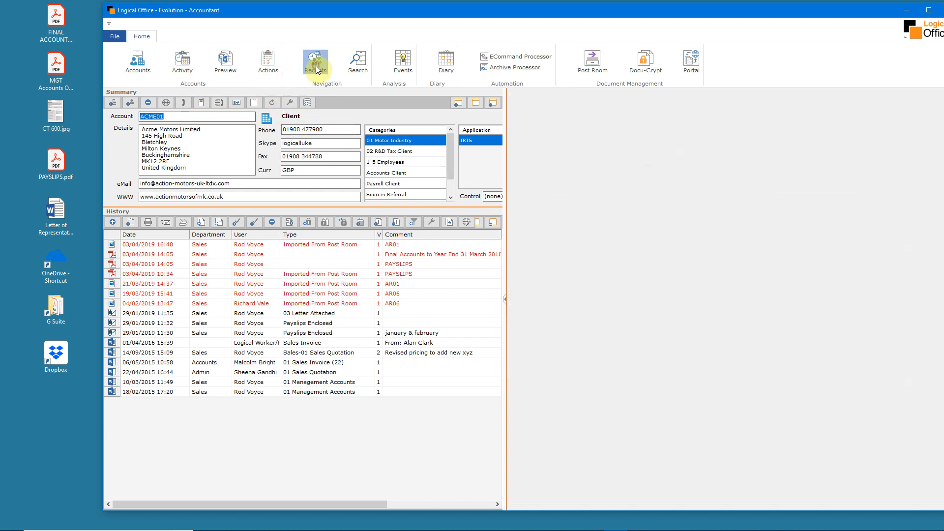
click(582, 164)
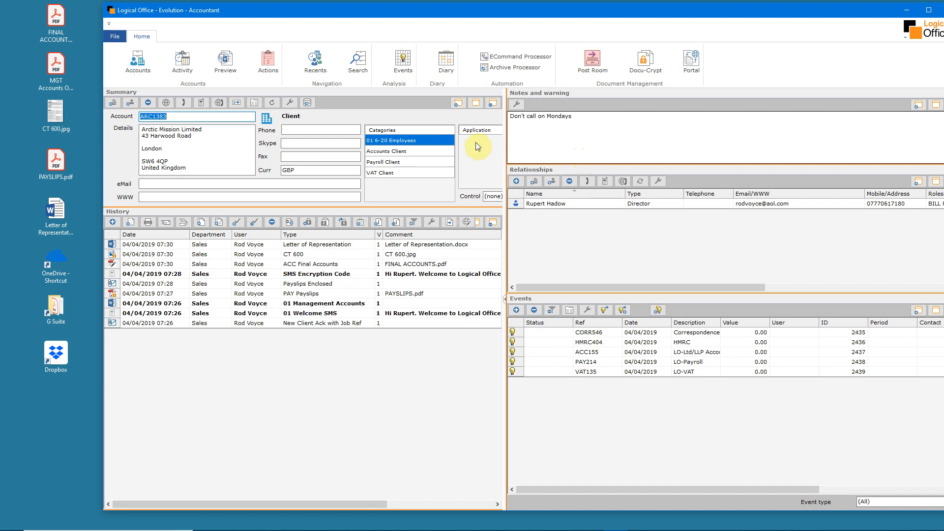
Run an event analysis for the LO-Ltd/LLP Accounts event type
click(403, 63)
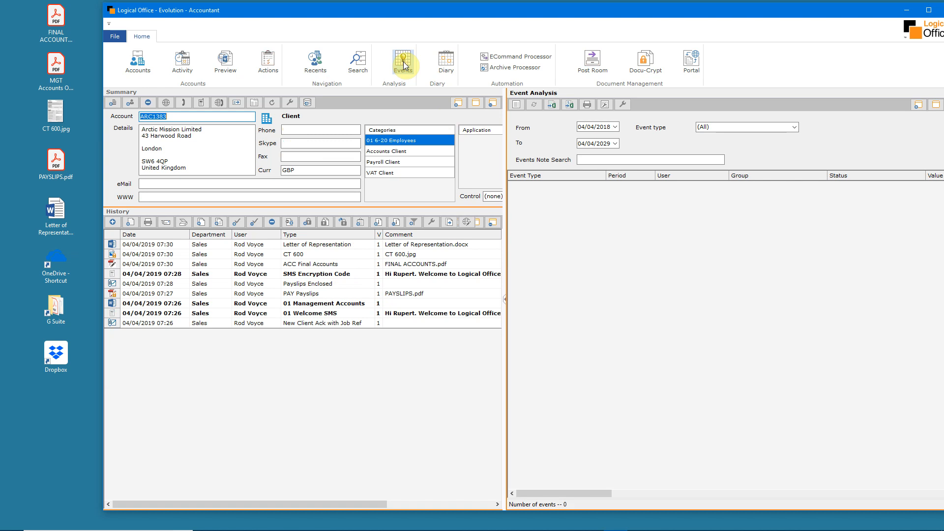
click(793, 127)
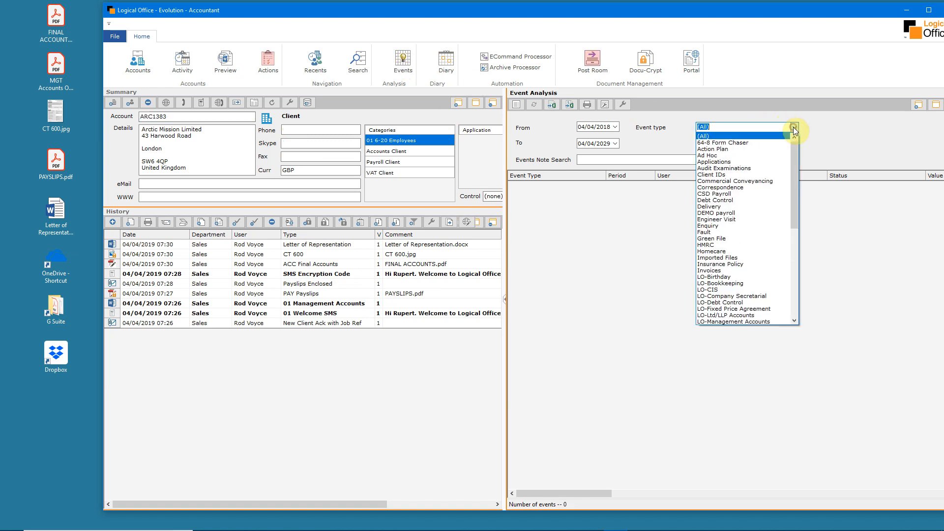
drag(793, 162, 795, 212)
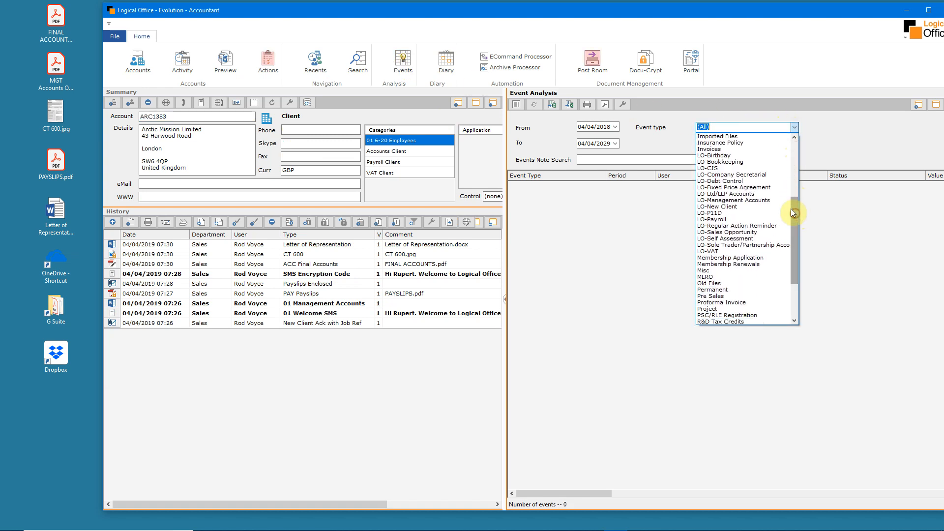
click(747, 193)
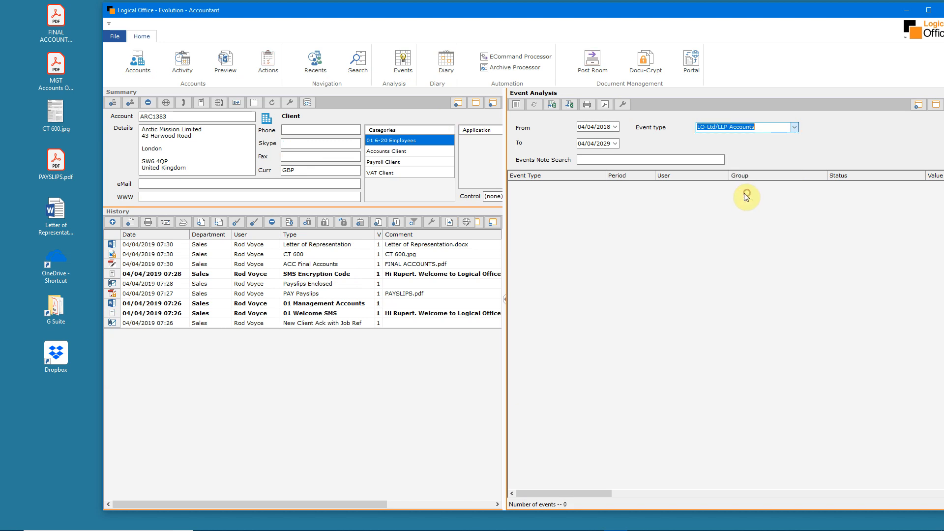
click(516, 107)
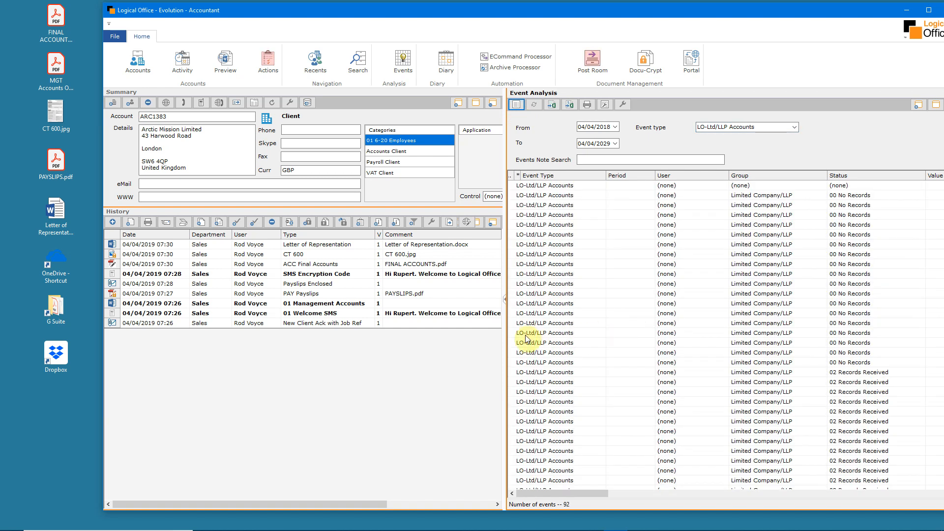
In the widened event analysis, set the ACC155 event's status to 00 No Records and its group to Limited Company/LLP, and restore the split layout
click(504, 299)
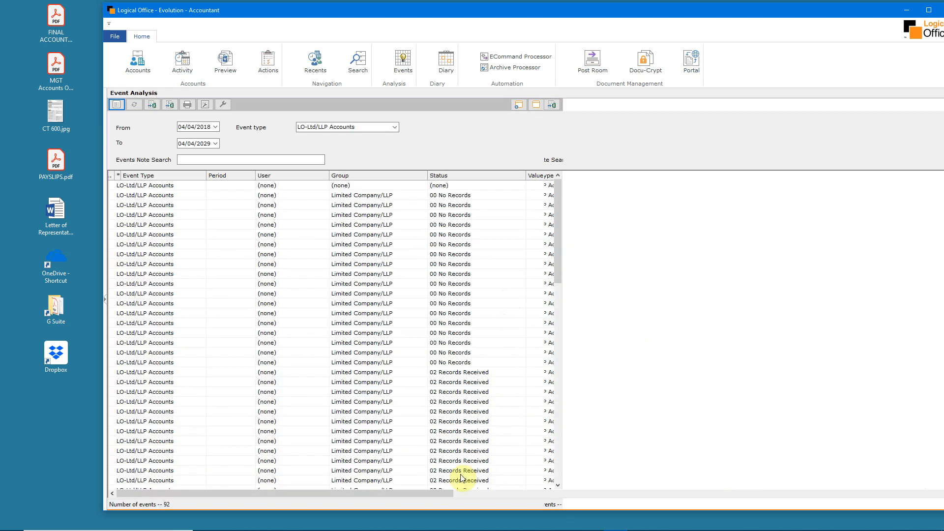
drag(424, 494, 940, 498)
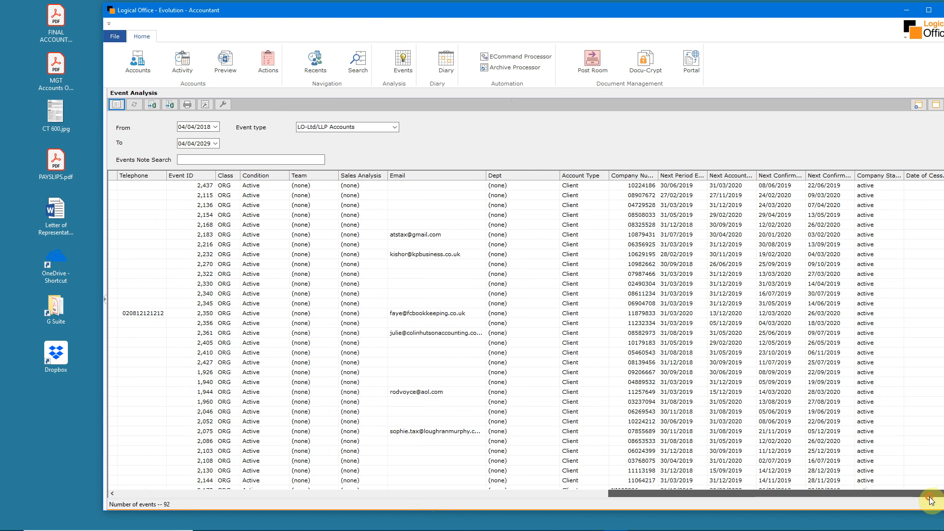
drag(895, 495, 454, 486)
click(376, 185)
click(379, 185)
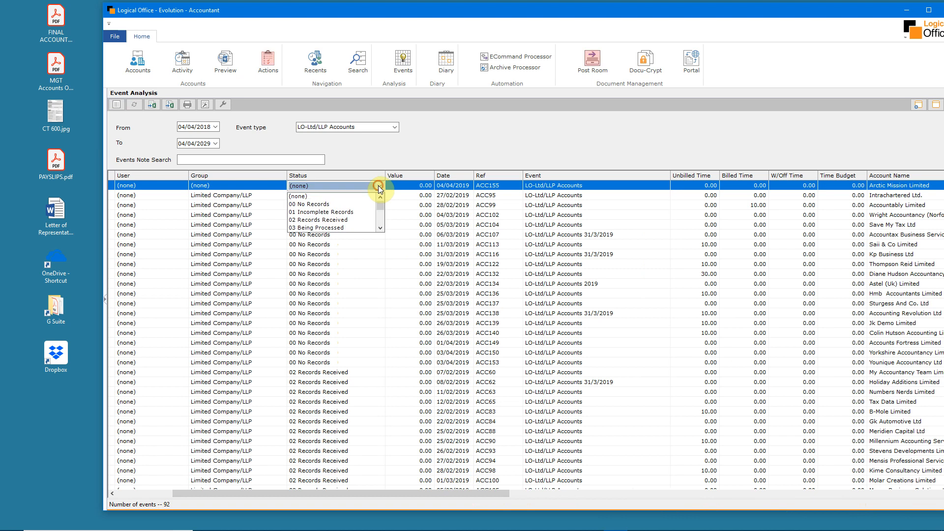
click(364, 205)
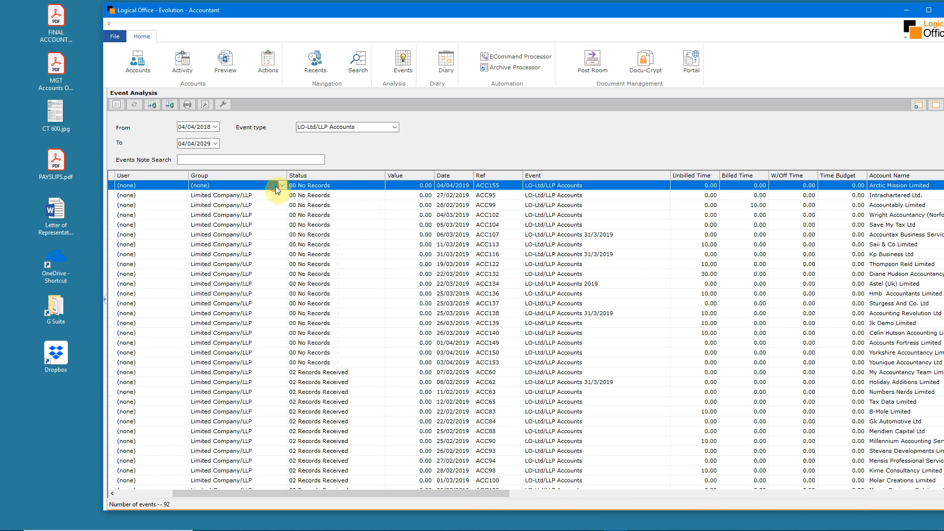
click(275, 189)
click(268, 198)
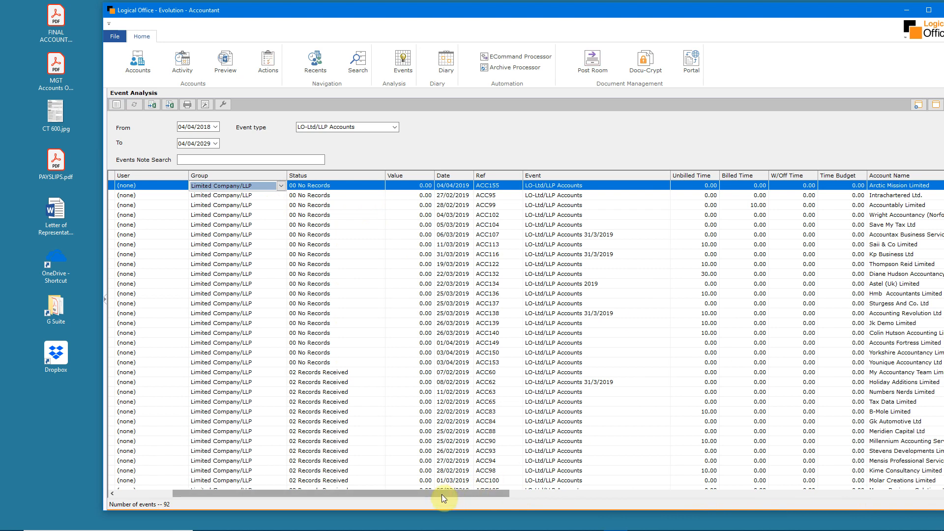
click(107, 302)
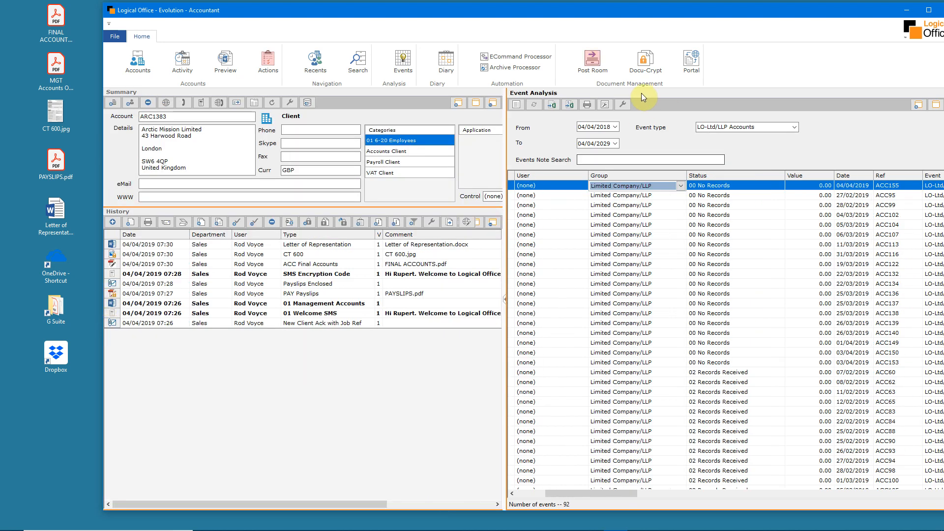
View the client records behind events ACC155, ACC95 and ACC99 from the event analysis
click(536, 104)
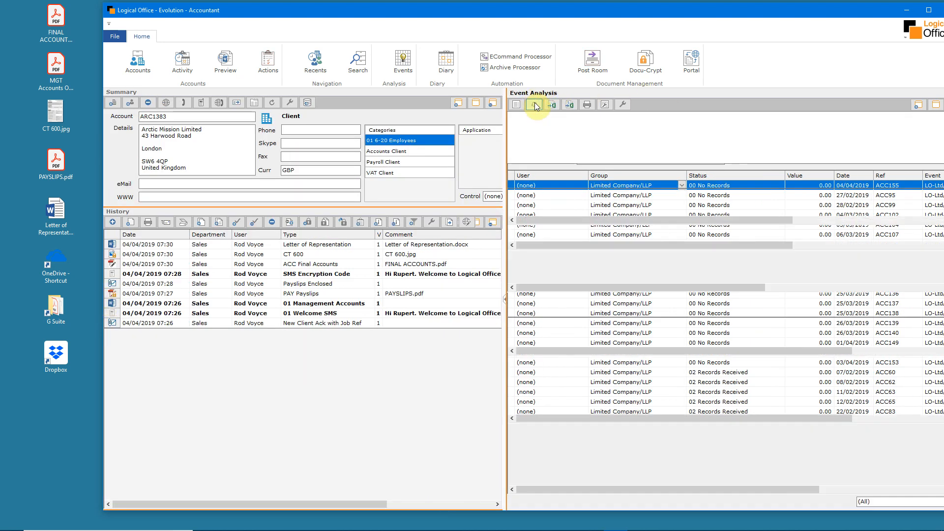
click(408, 64)
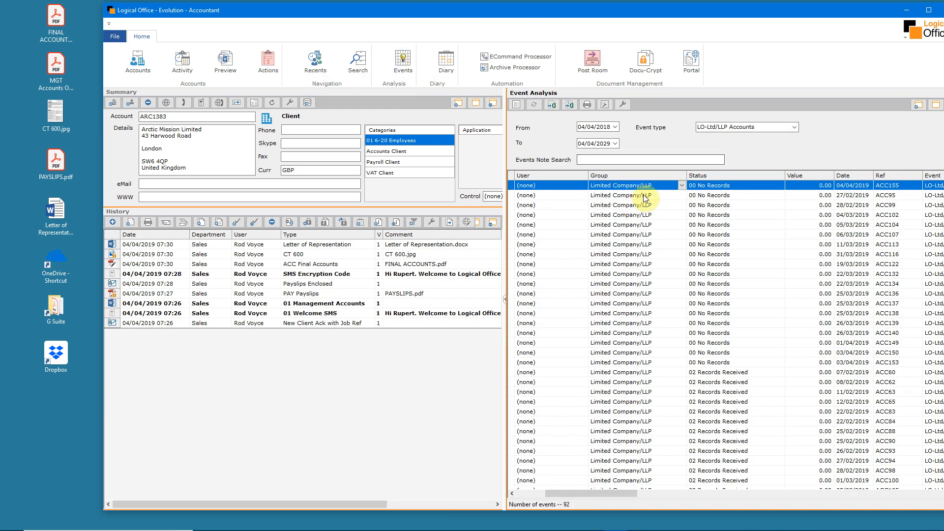
click(642, 195)
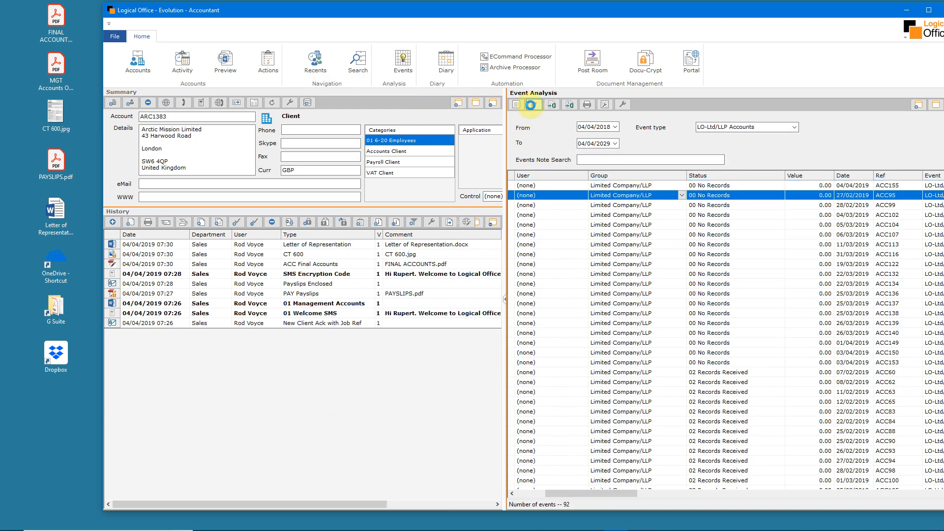
click(530, 105)
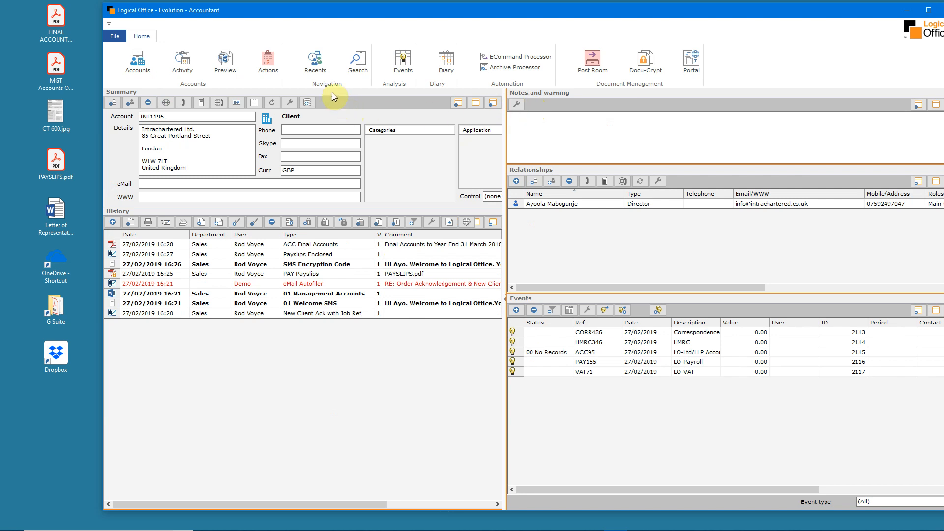
click(403, 60)
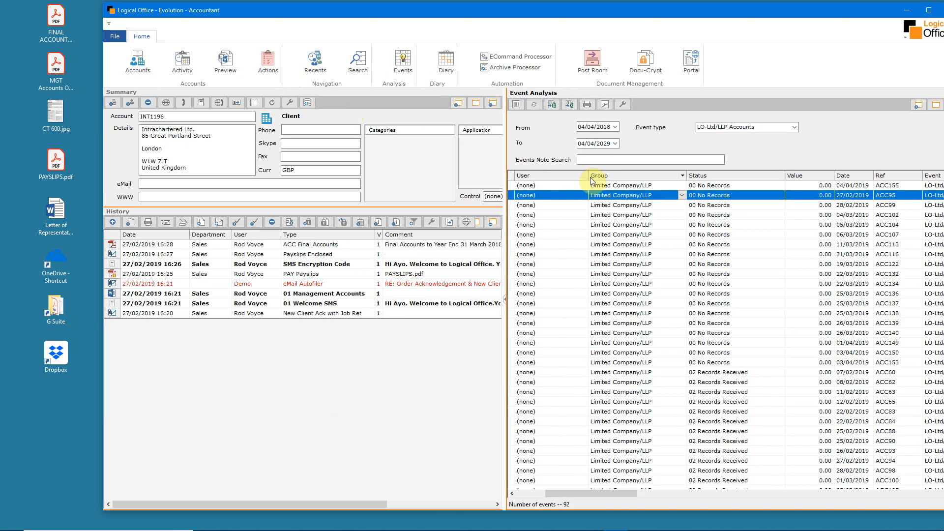
click(621, 208)
click(516, 106)
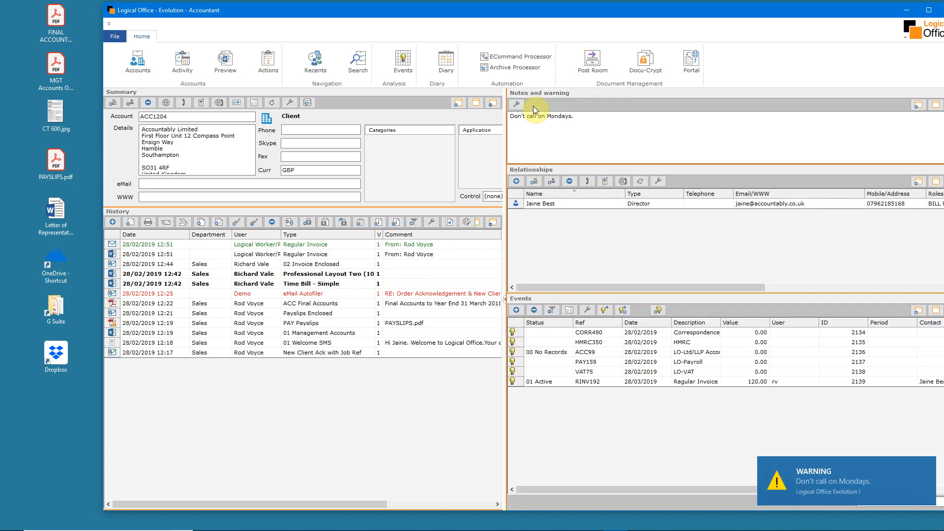
Return to the Arctic Mission Limited record from the recent accounts and select its Correspondence event
click(315, 60)
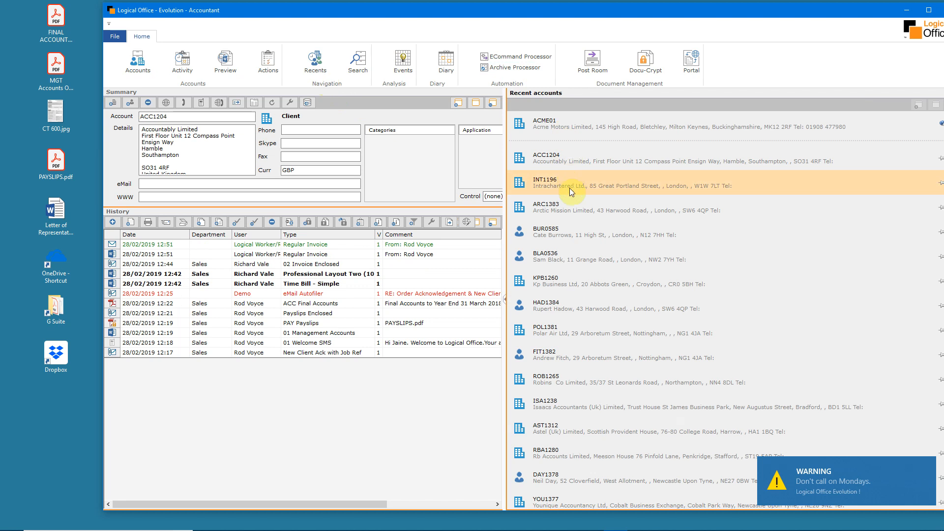
click(572, 209)
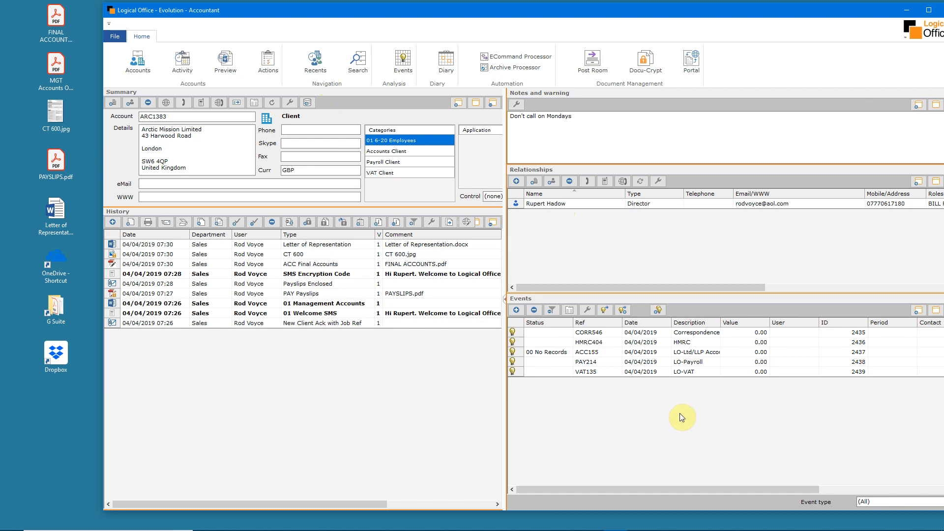
click(648, 333)
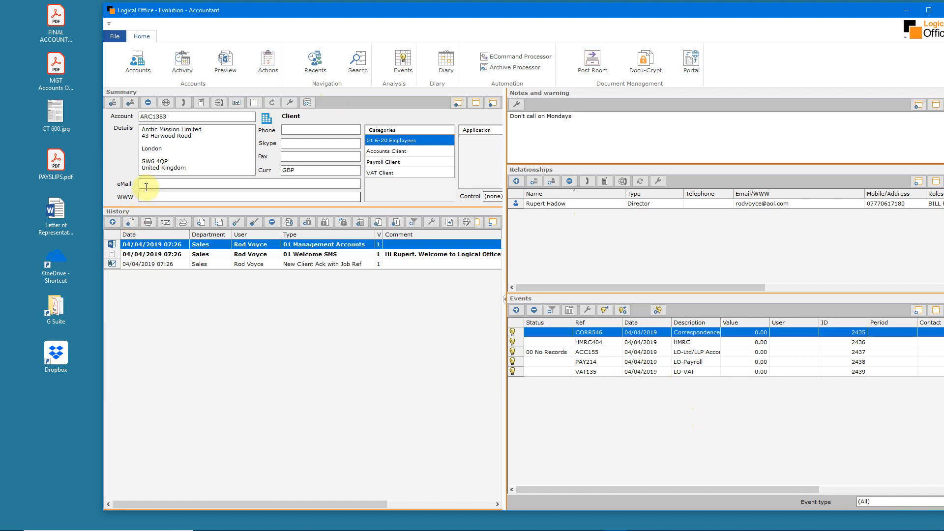
Start a landline call note for Arctic Mission Limited with the comment "Wants a new company. call in May to book meeting."
click(183, 103)
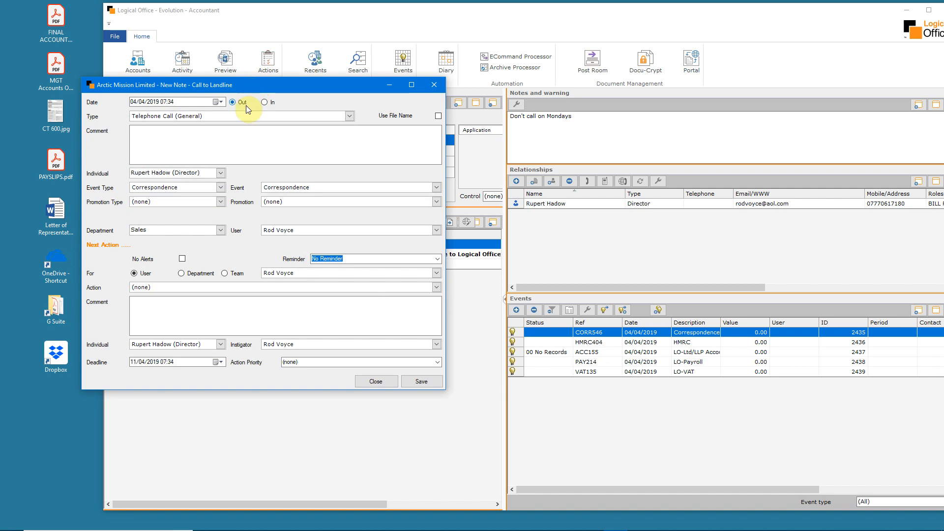
click(168, 130)
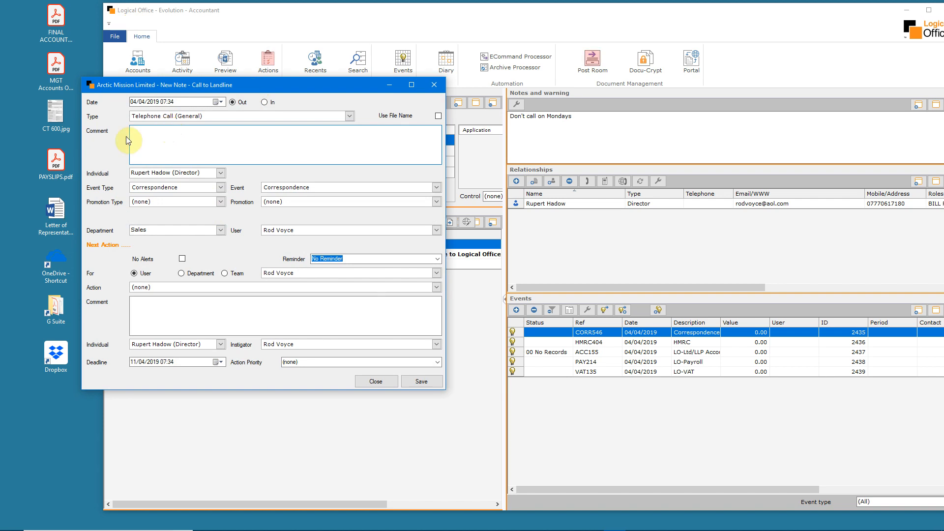
text(Wants a new com)
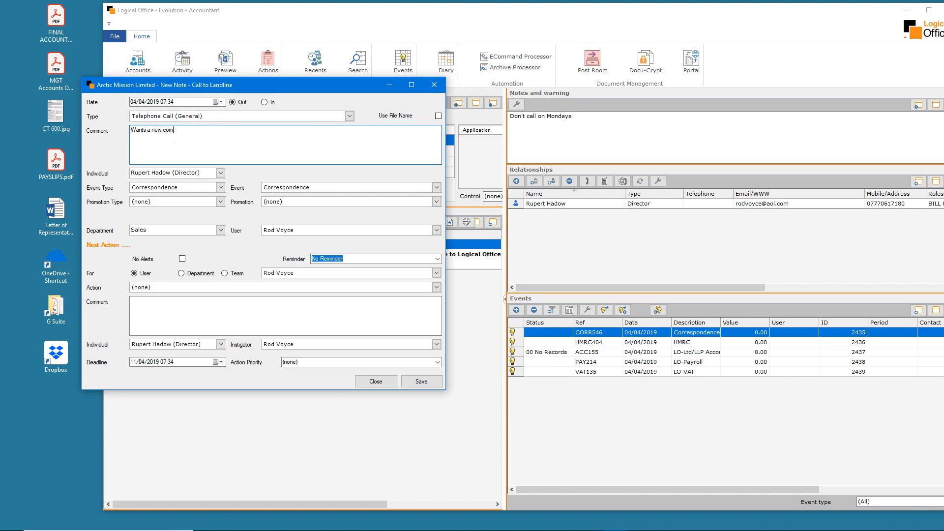
text(pany. call in May to book meeting.)
Give the call note a Call back next action with a deadline of 15/05/2019, and save the note
click(436, 288)
drag(439, 311, 436, 320)
click(326, 328)
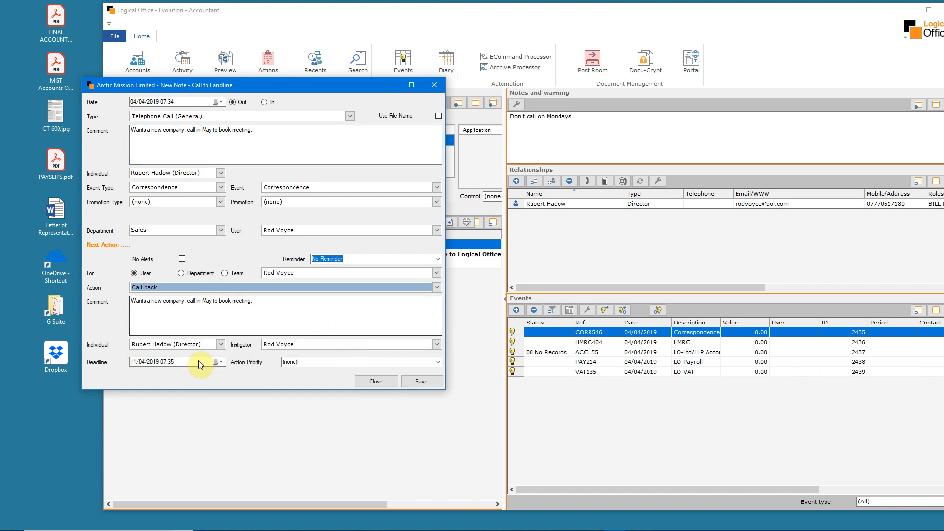
click(221, 362)
click(234, 375)
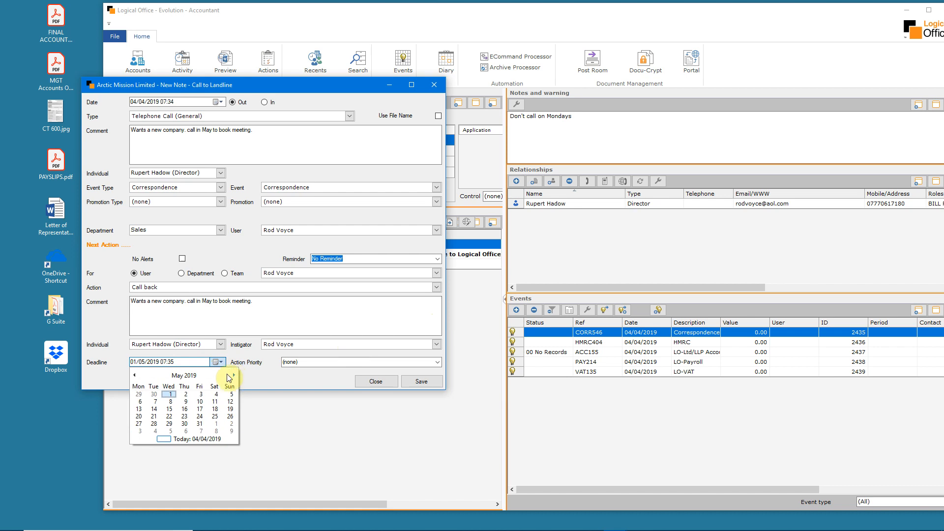
click(169, 409)
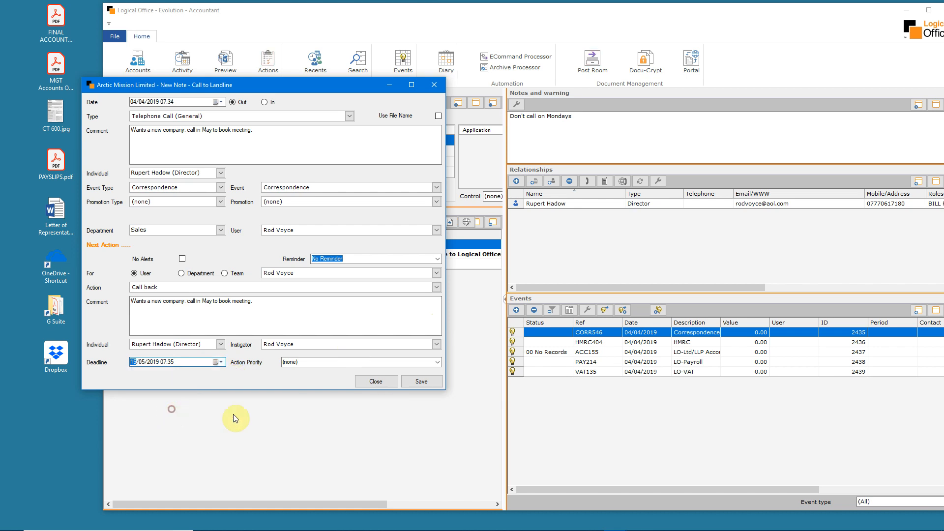
click(417, 383)
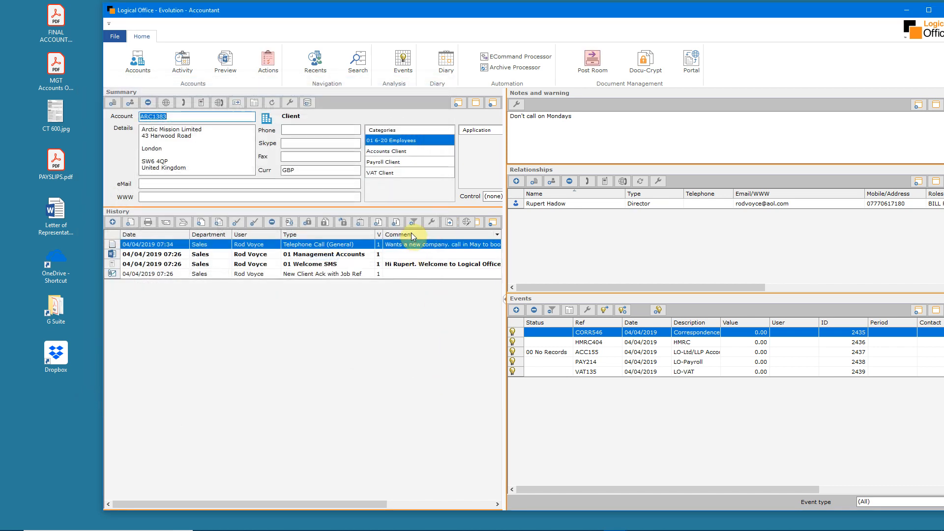
Check Arctic Mission Limited's call-back in the action list, and preview the logged telephone call note
click(268, 61)
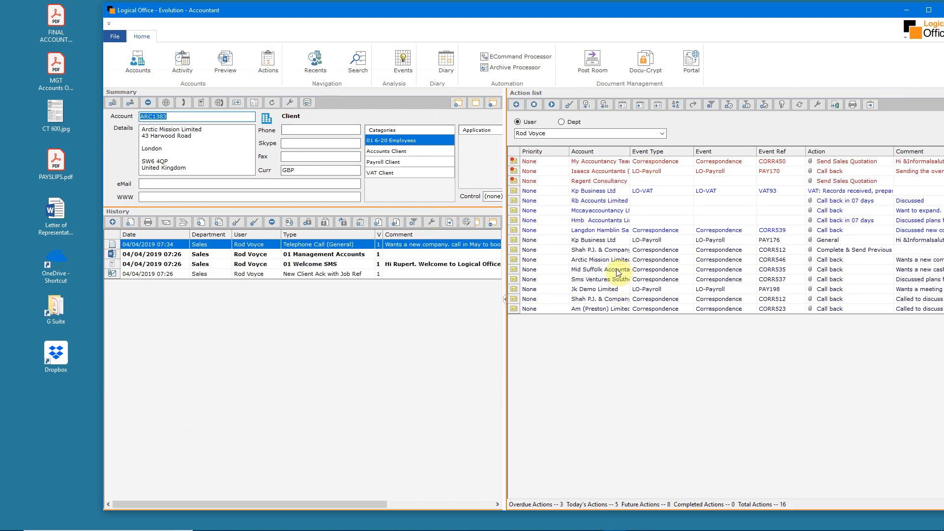
click(618, 260)
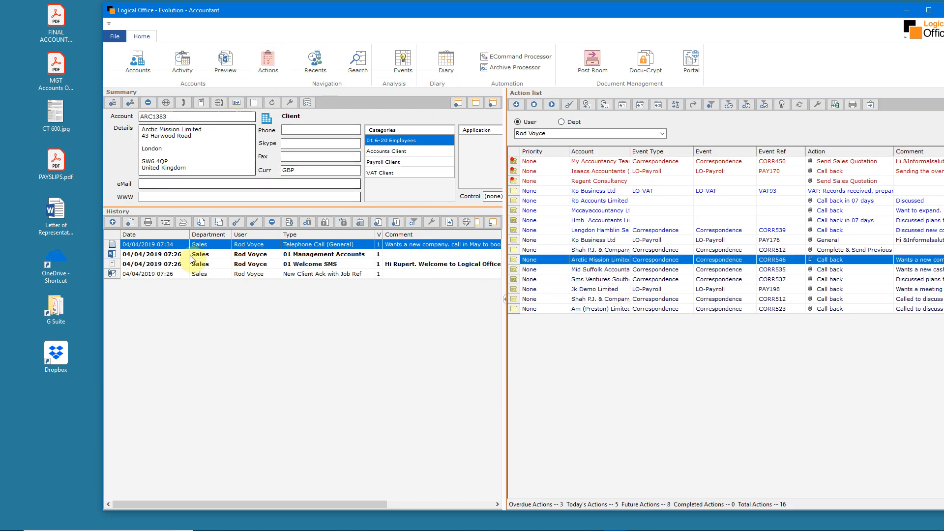
click(139, 61)
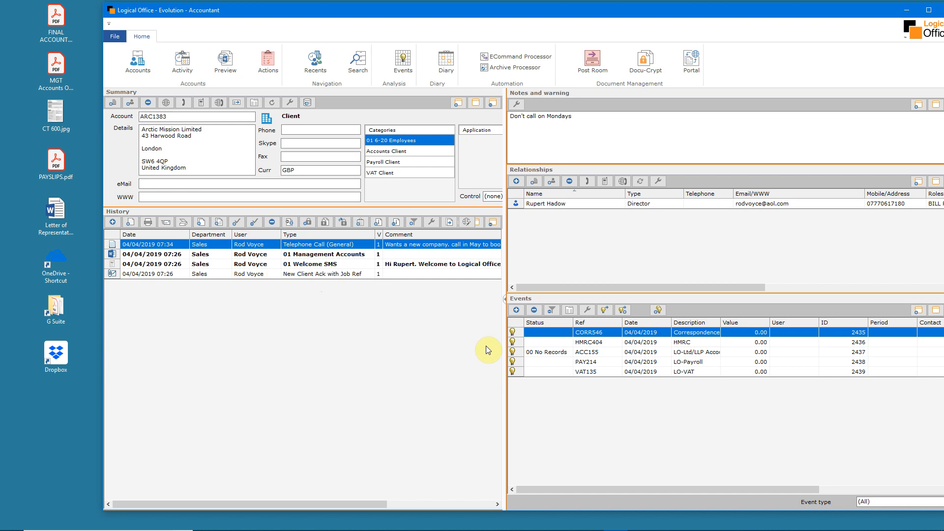
click(225, 61)
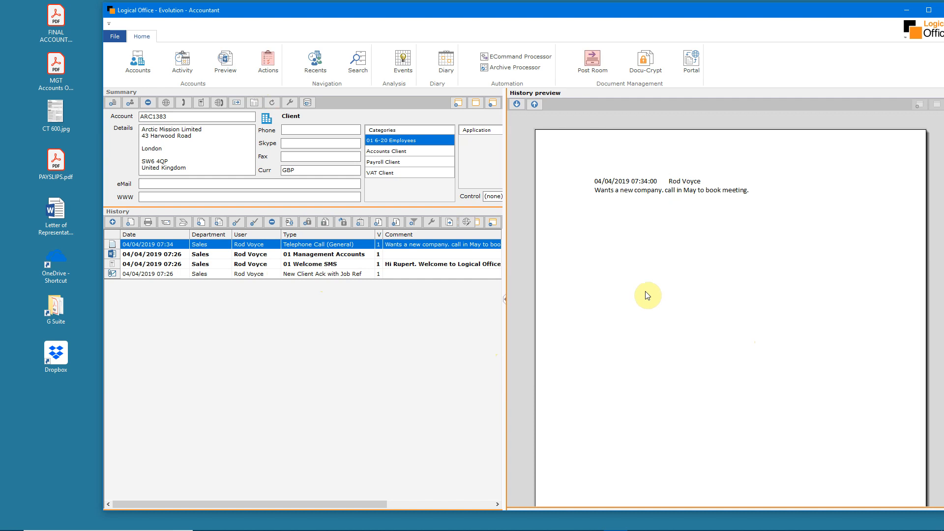
click(138, 67)
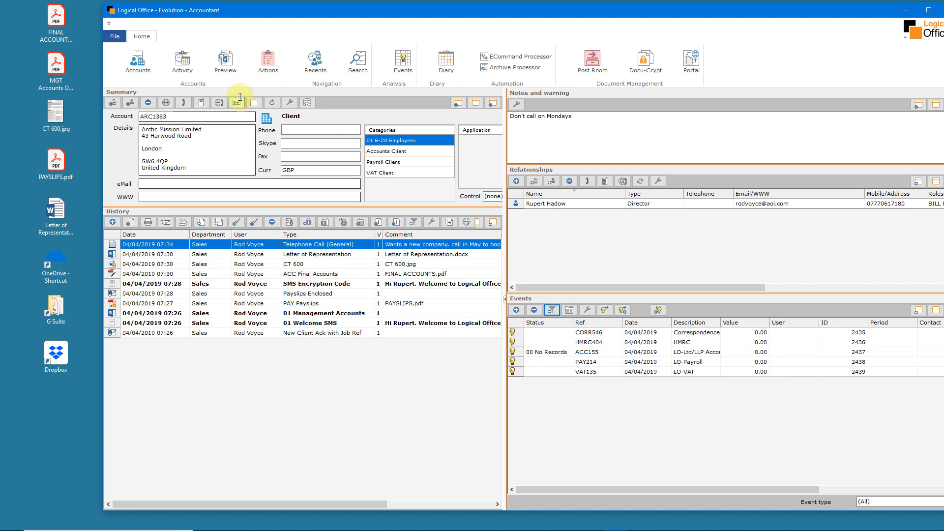
Step through previews of Arctic Mission Limited's history down to the CT 600 and ACC Final Accounts, and return to the account details
click(226, 61)
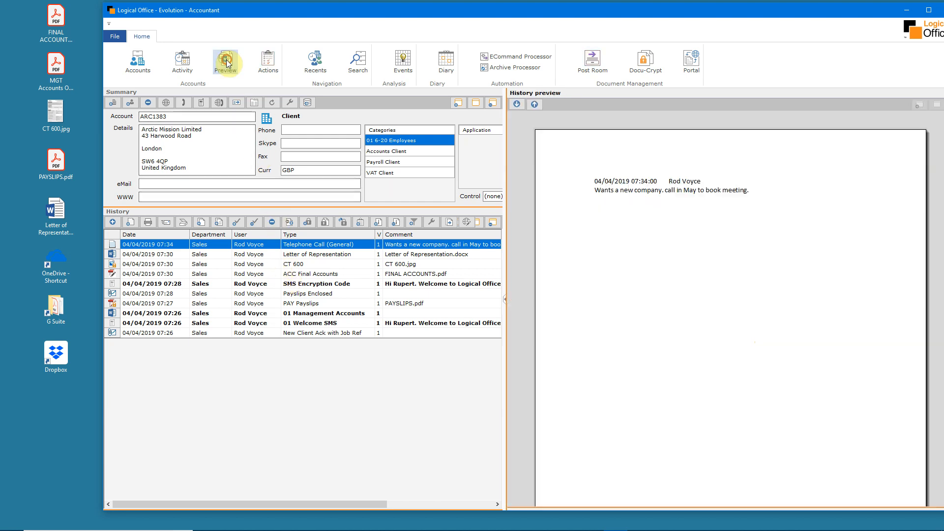
click(518, 104)
click(518, 104)
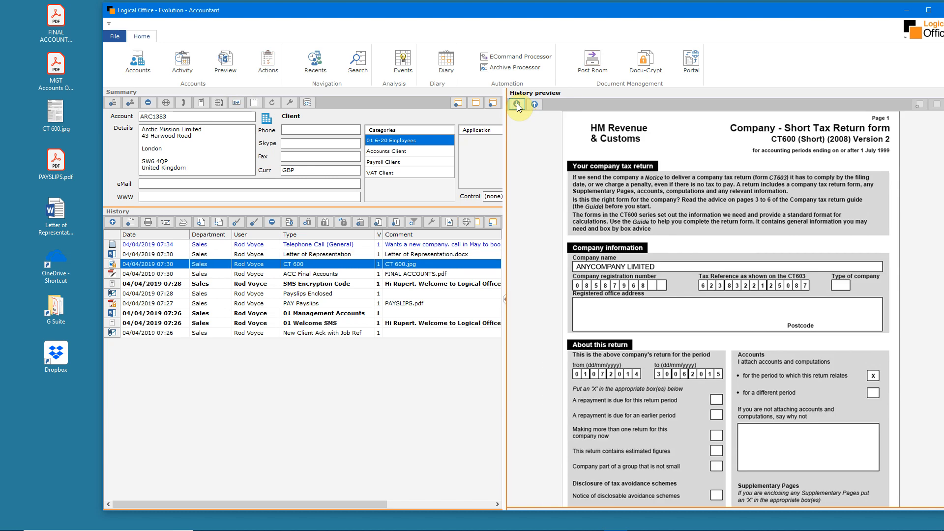
scroll(655, 293, up, 3)
scroll(654, 294, down, 4)
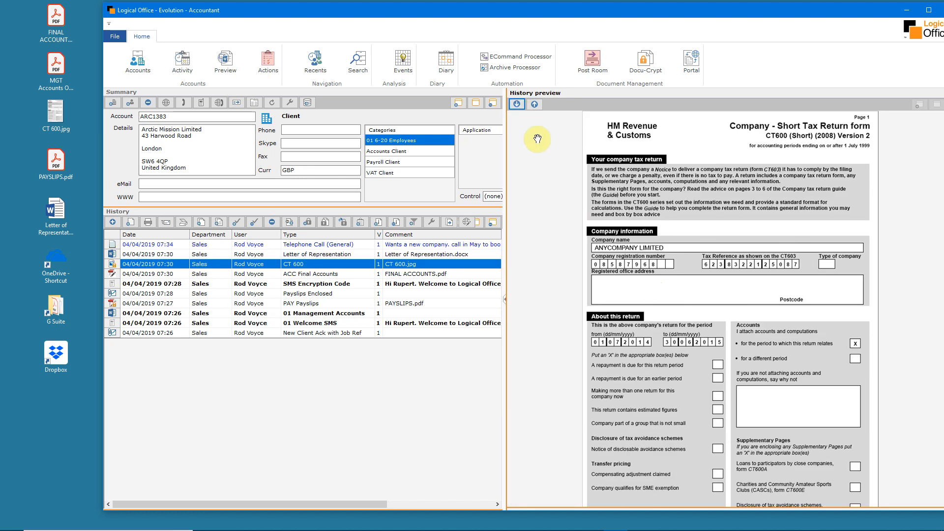
click(516, 103)
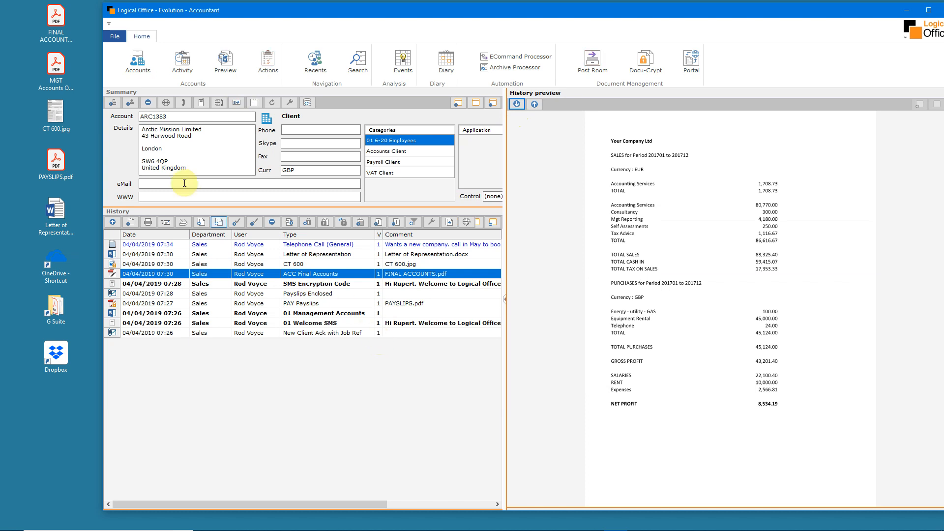
click(136, 64)
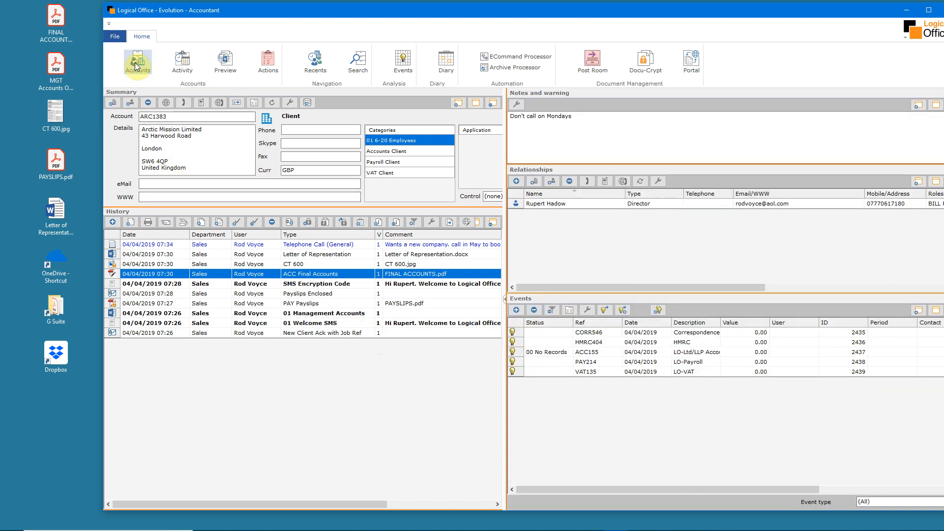
Book an appointment for Arctic Mission Limited's ACC155 event on 19/04/2019 from 11:00 to 12:00 in the first listed user's diary
click(695, 352)
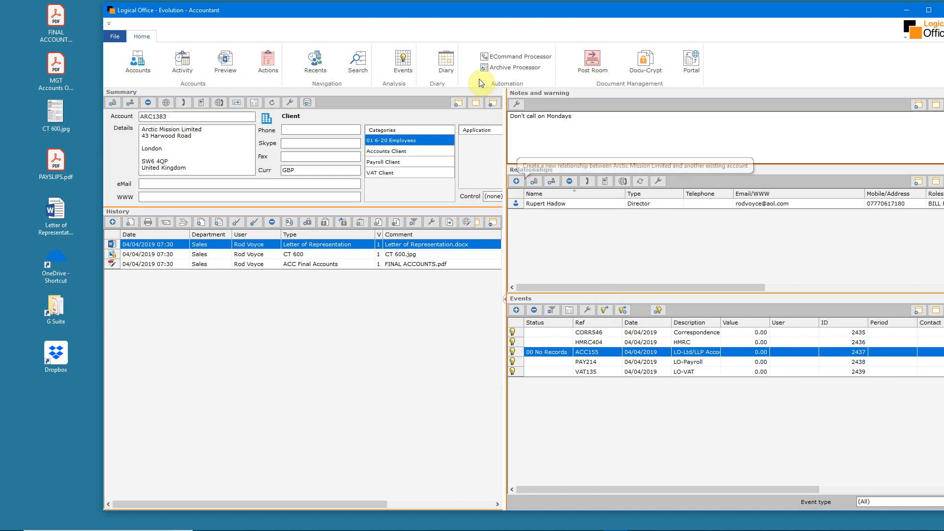
click(447, 61)
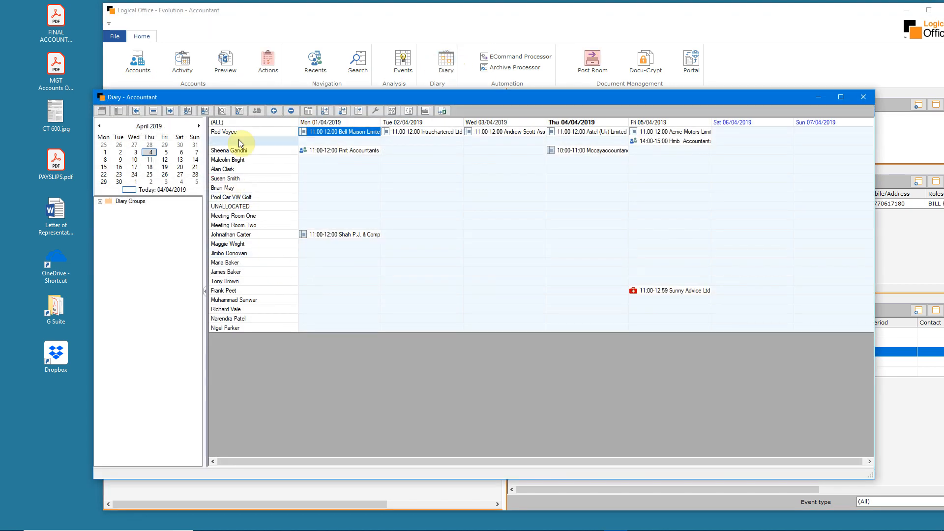
double_click(258, 131)
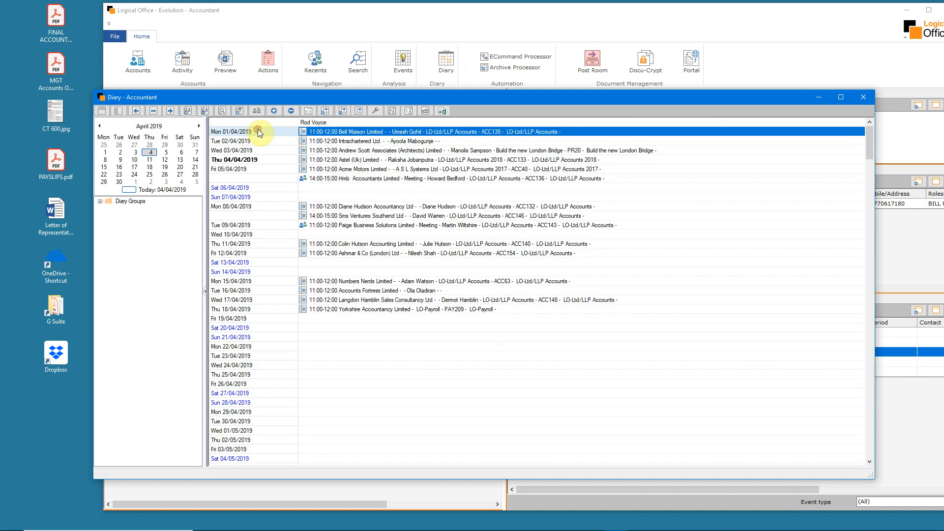
double_click(339, 321)
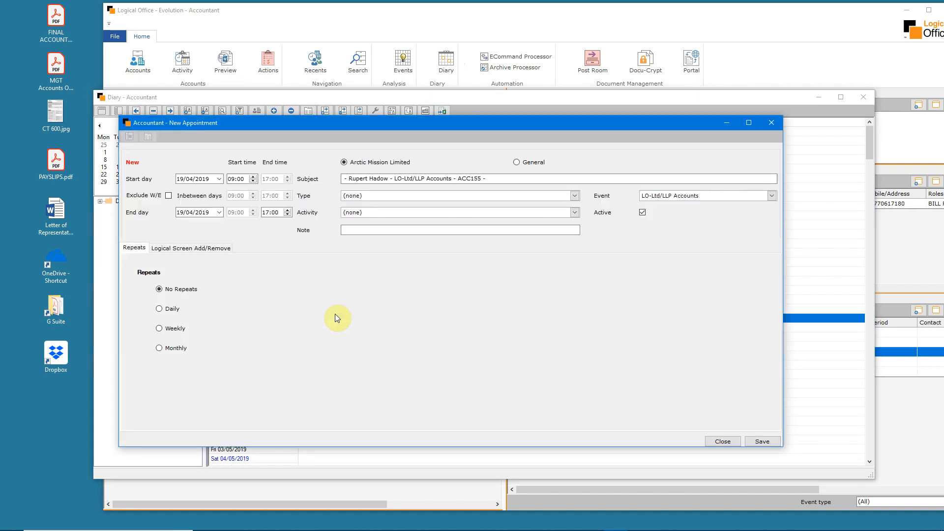
click(231, 179)
text(11)
click(265, 213)
text(12)
click(766, 443)
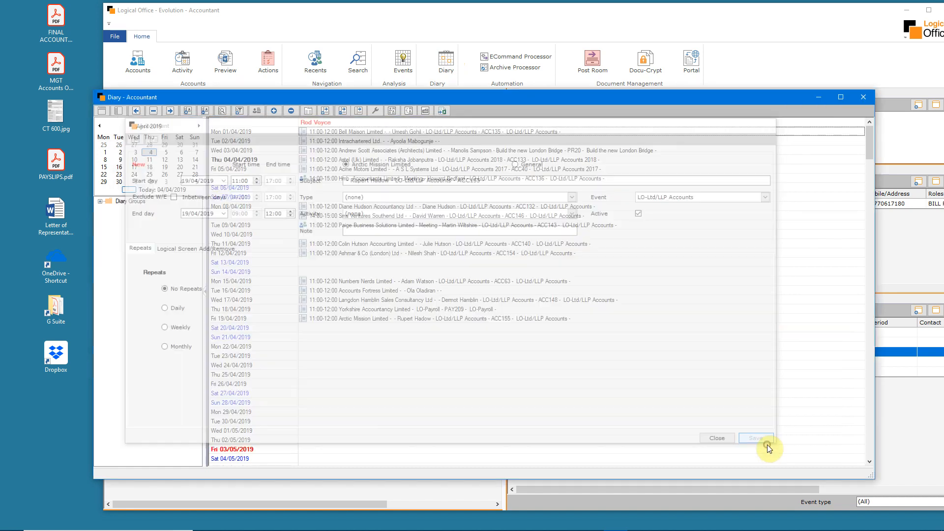
View the Astel (Uk) Limited account from its 04/04/2019 diary appointment, and return to Arctic Mission Limited through the recent accounts
click(408, 320)
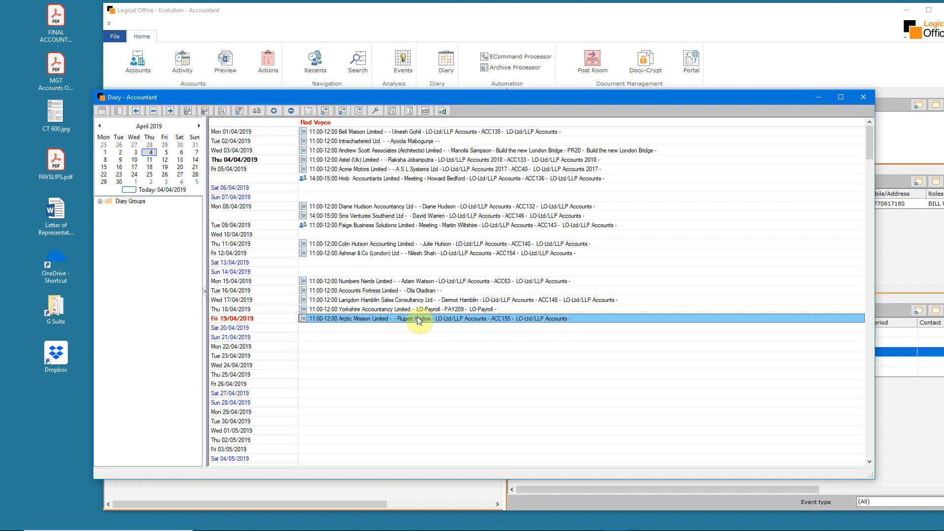
click(346, 163)
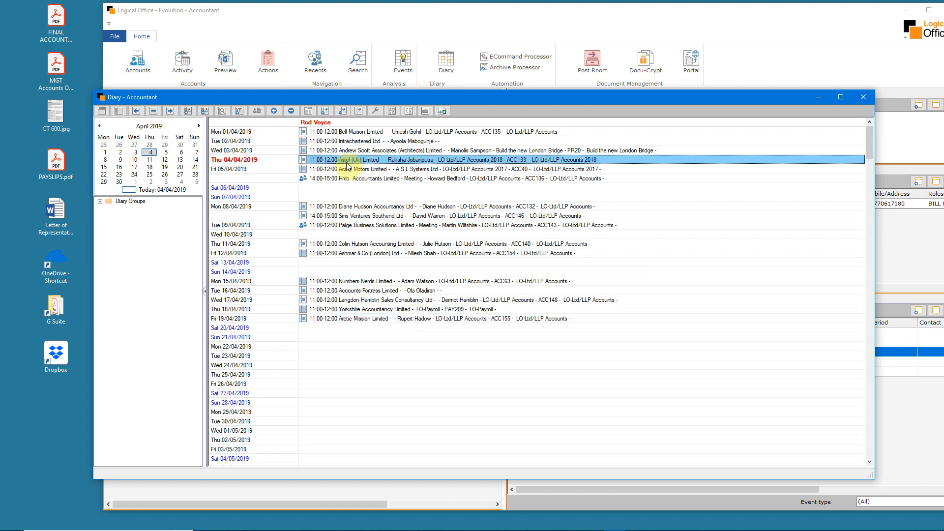
click(259, 111)
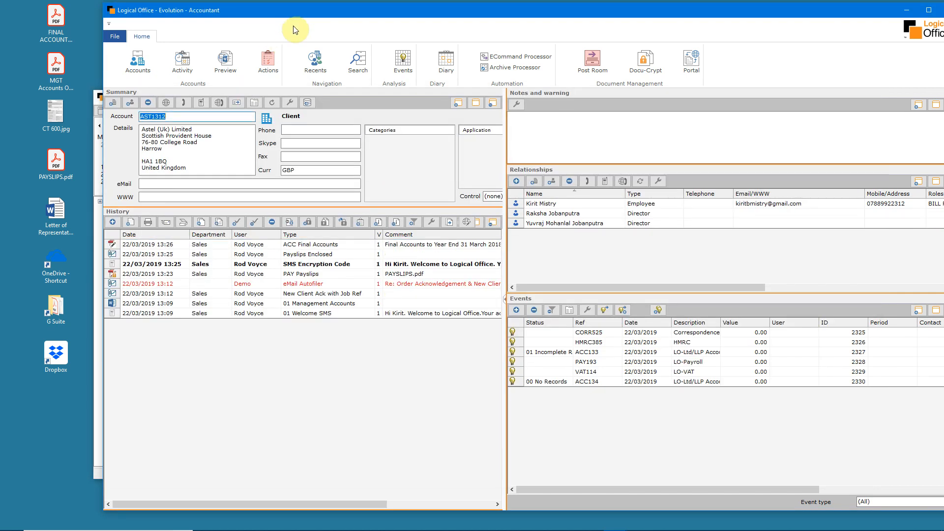
click(313, 64)
click(586, 185)
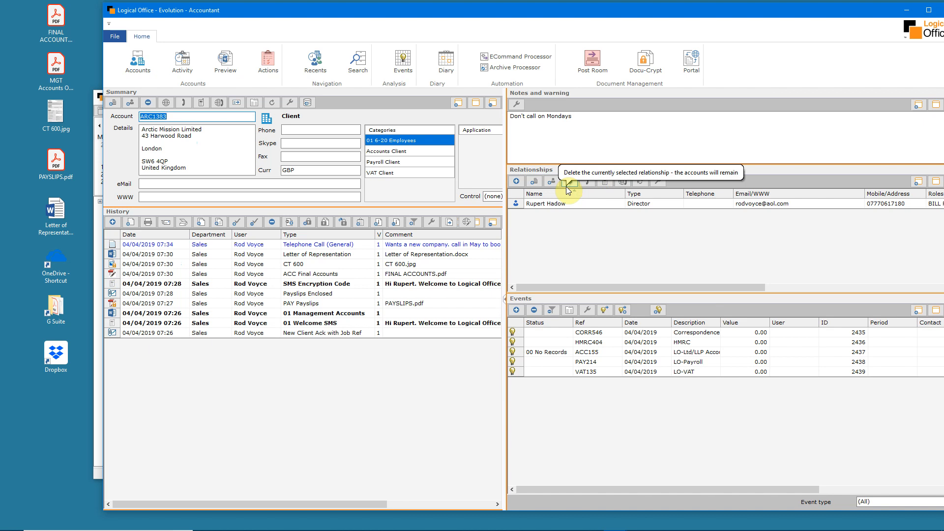
Open the Post Room and inspect the diary owner's intray folder, closing the folder again
click(595, 64)
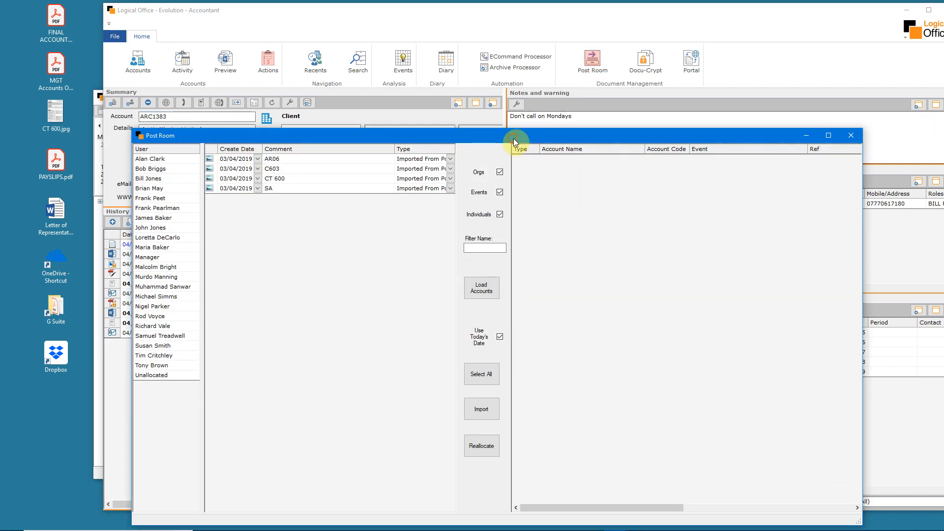
drag(513, 140, 544, 88)
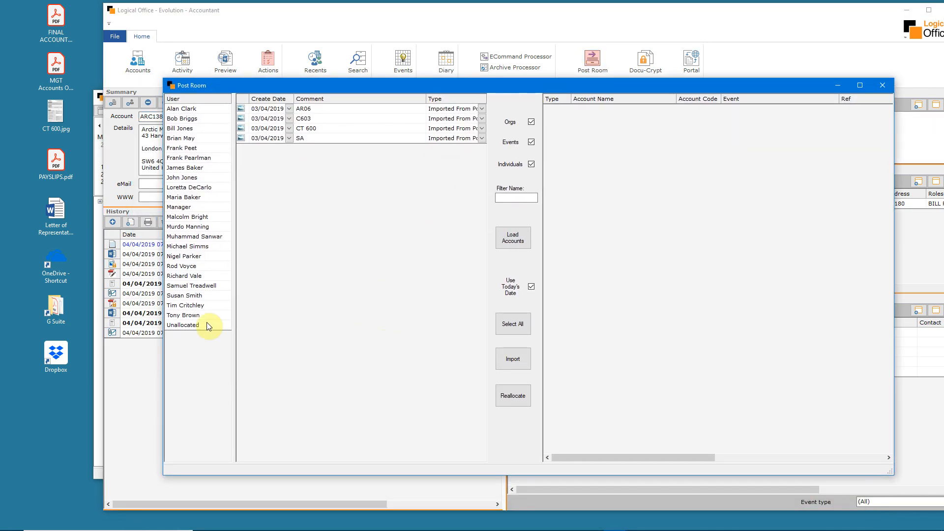
click(185, 267)
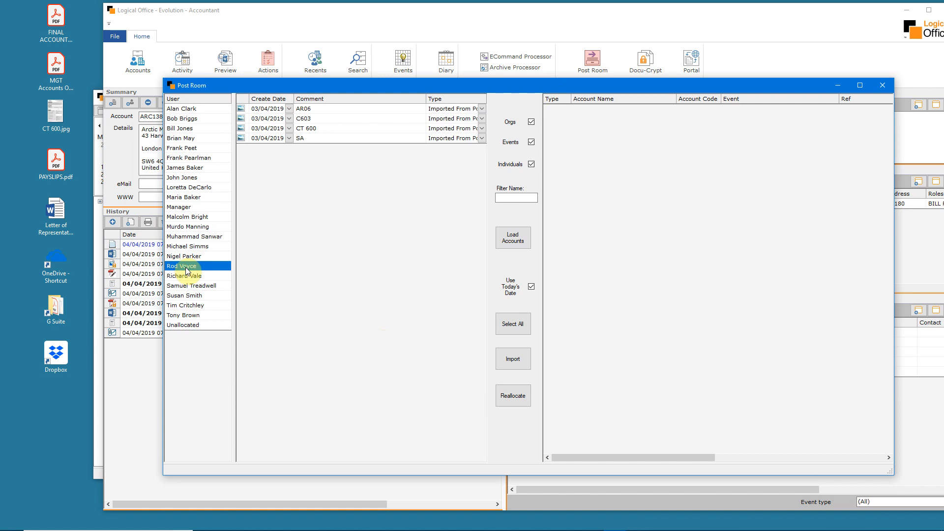
double_click(186, 268)
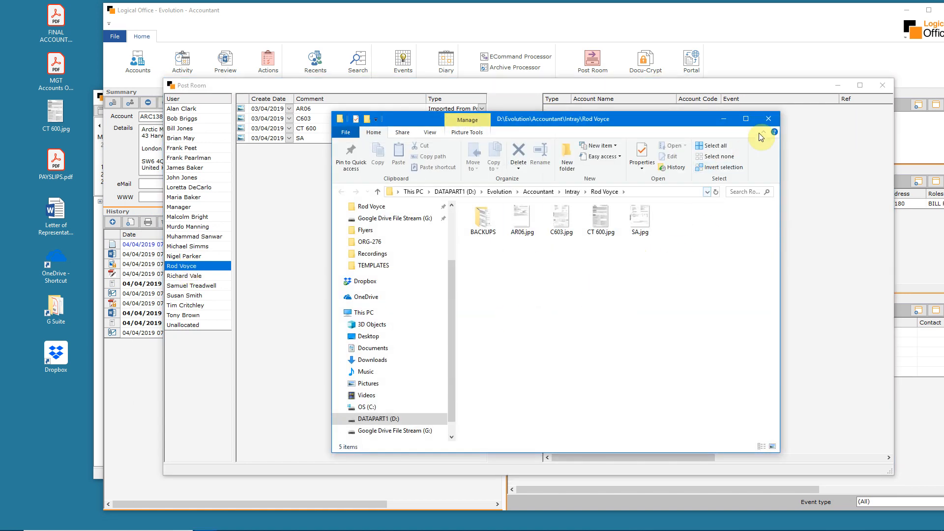
click(767, 119)
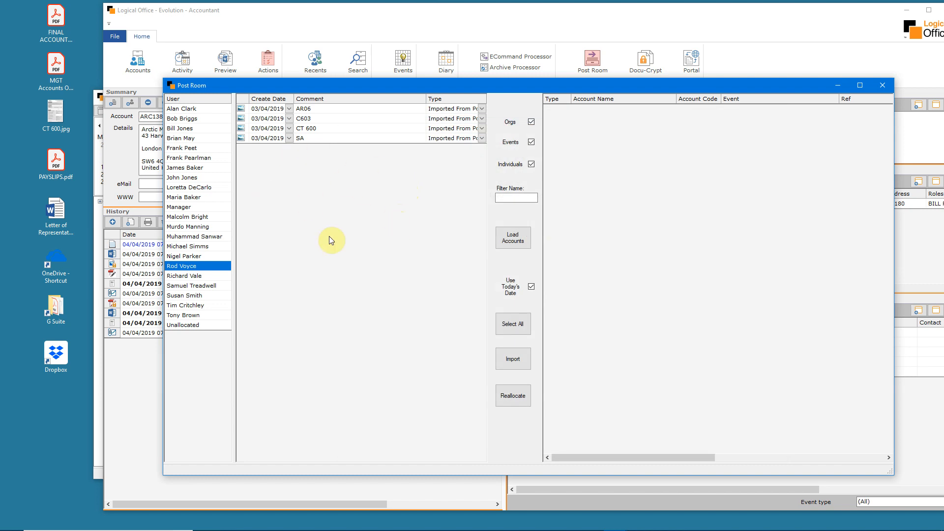
Add PAYSLIPS.pdf from the desktop to the selected user's Post Room intray, and view the AR06 document, closing it again
drag(70, 166, 335, 237)
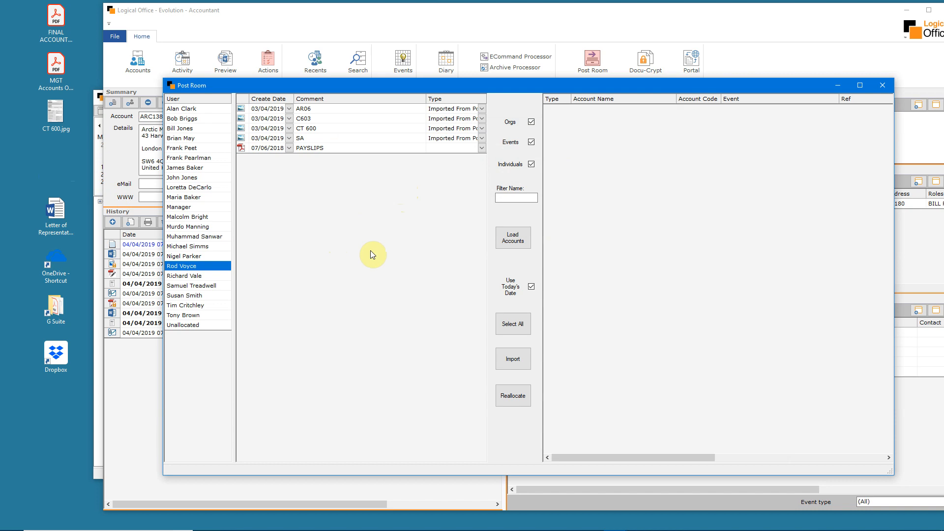
double_click(323, 108)
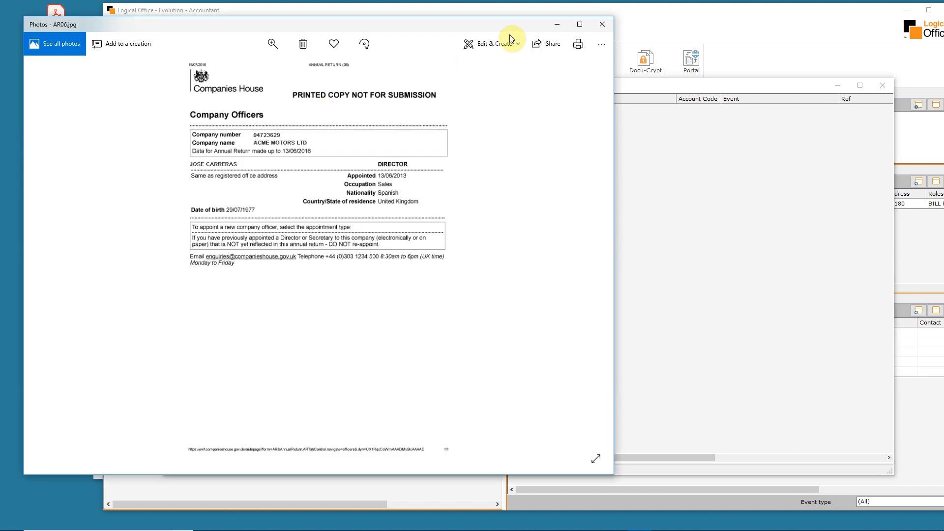
click(601, 26)
Load the Post Room's list of accounts and events filtered by the name "acme"
click(508, 199)
text(a)
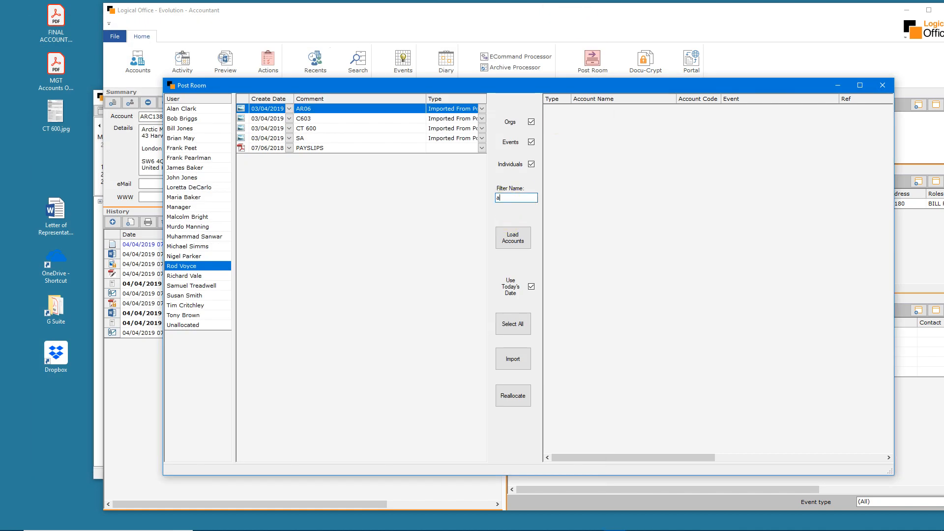
text(cme)
key(Return)
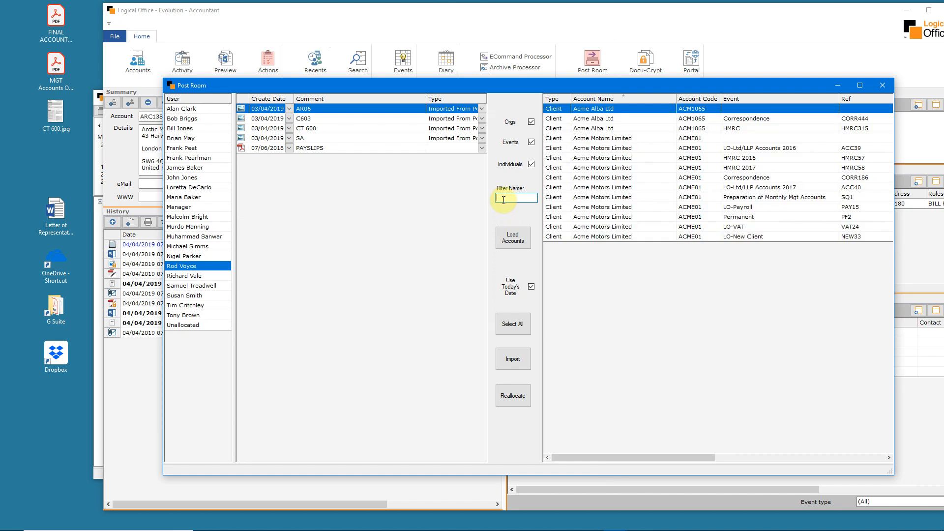
Import the AR06 document into Acme Motors Limited's LO-Ltd/LLP Accounts 2017 event (ACC40), and close the Post Room
click(762, 199)
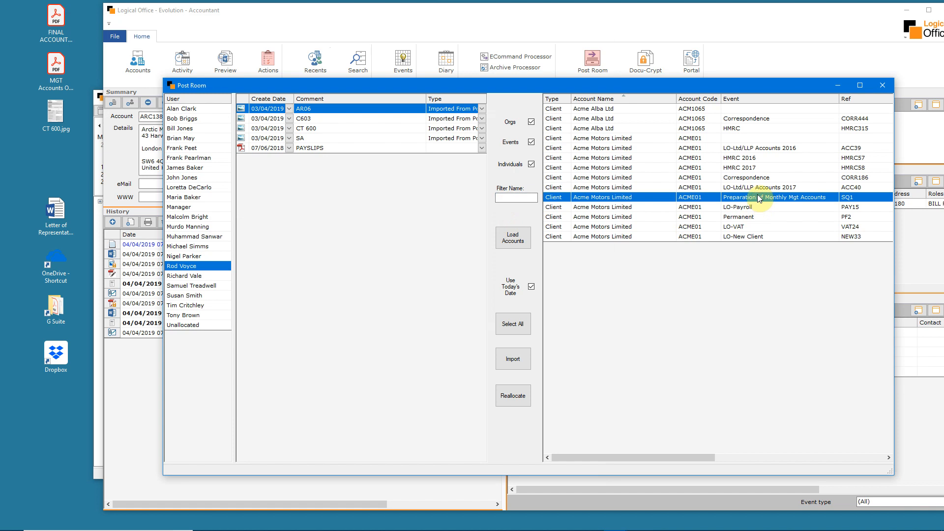
click(756, 190)
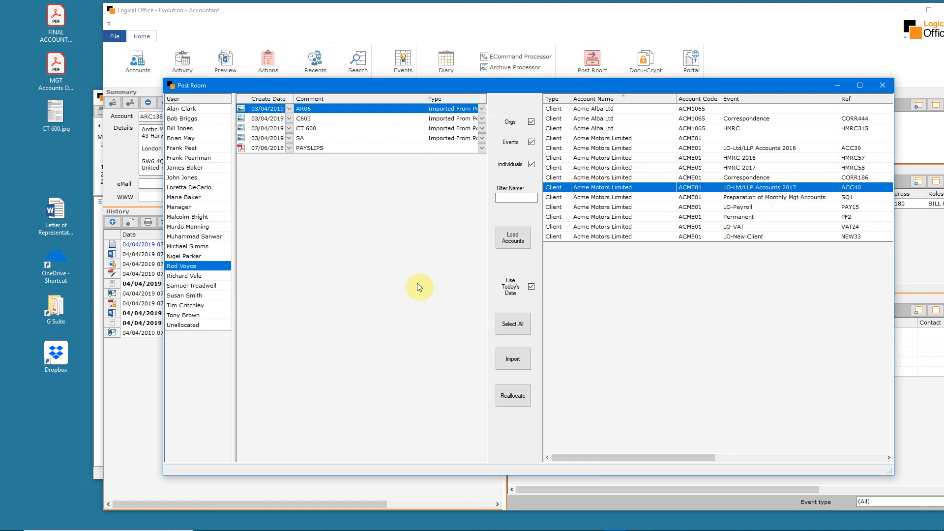
click(519, 362)
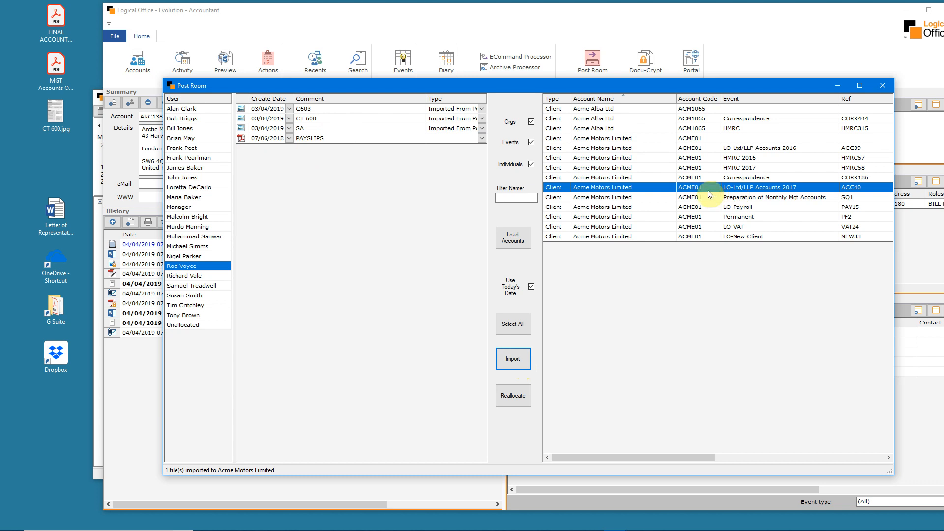
click(882, 86)
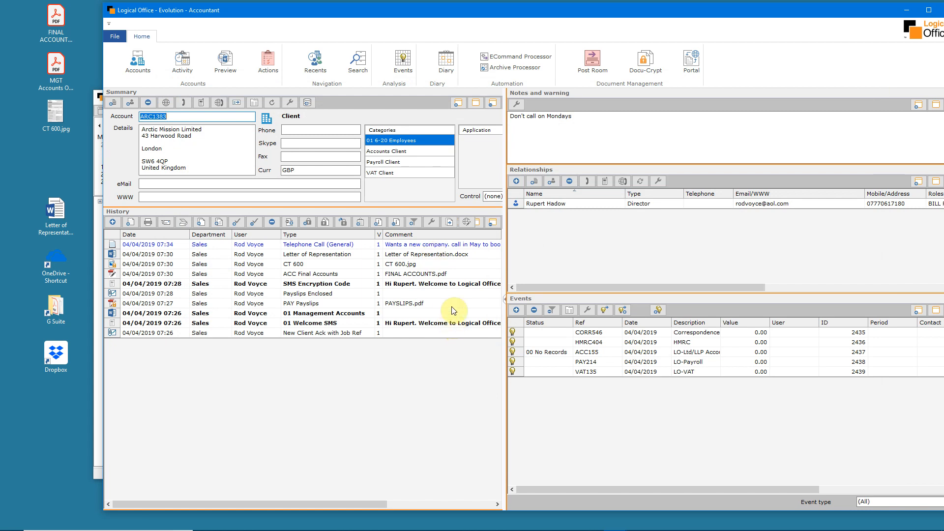
Reinstate the archived DEMO payroll event PAYD48 of Ashmar & Co (London) Ltd with the Archive Processor, and close the processor
click(497, 71)
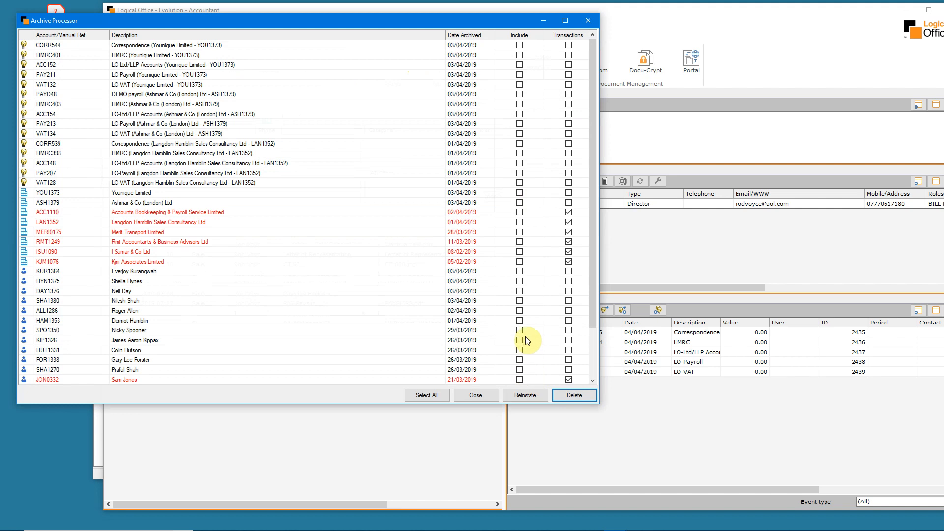
click(519, 84)
click(520, 97)
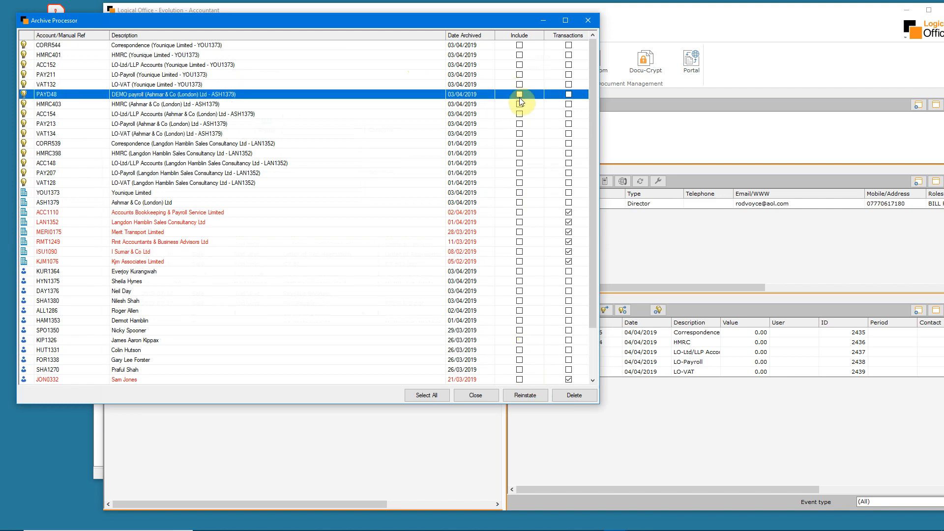
click(520, 95)
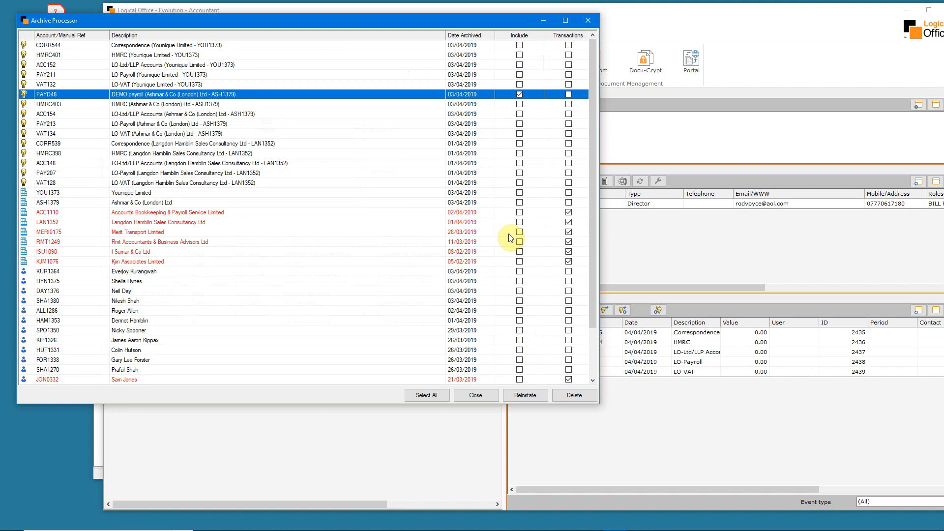
click(525, 395)
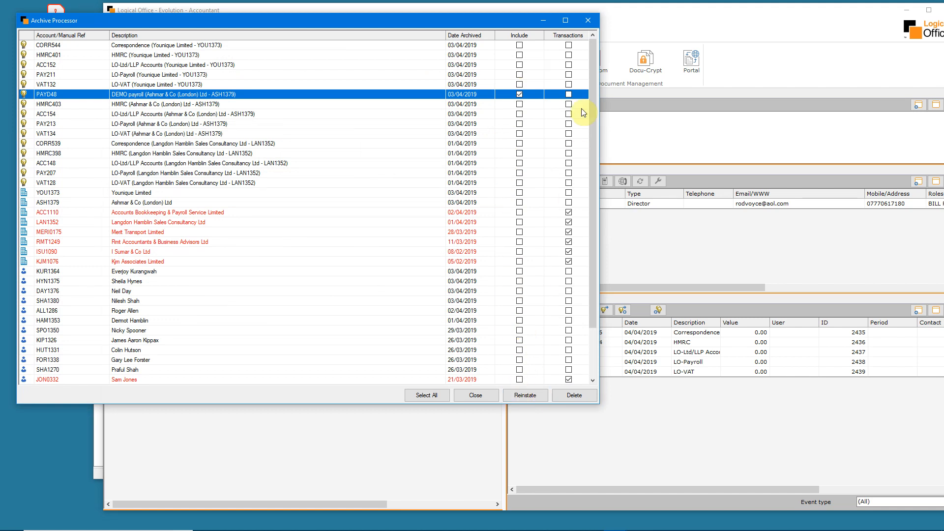
click(587, 20)
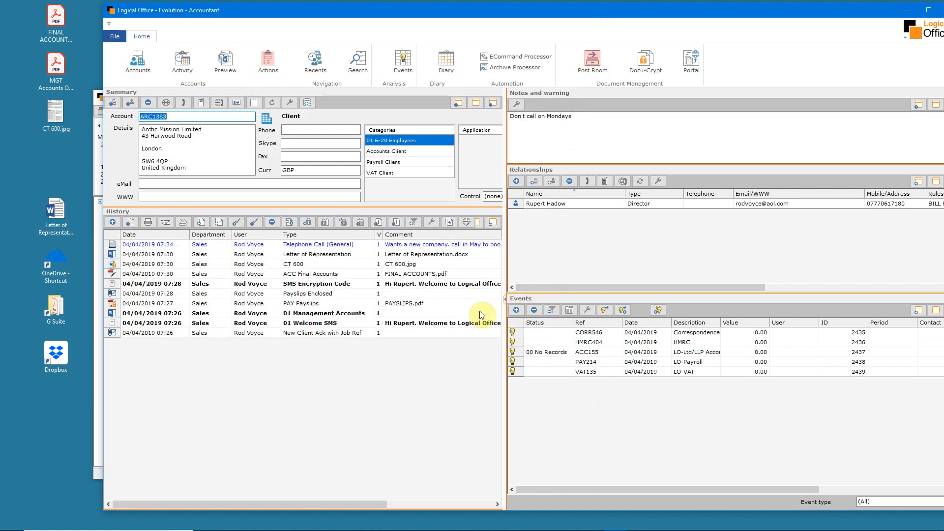